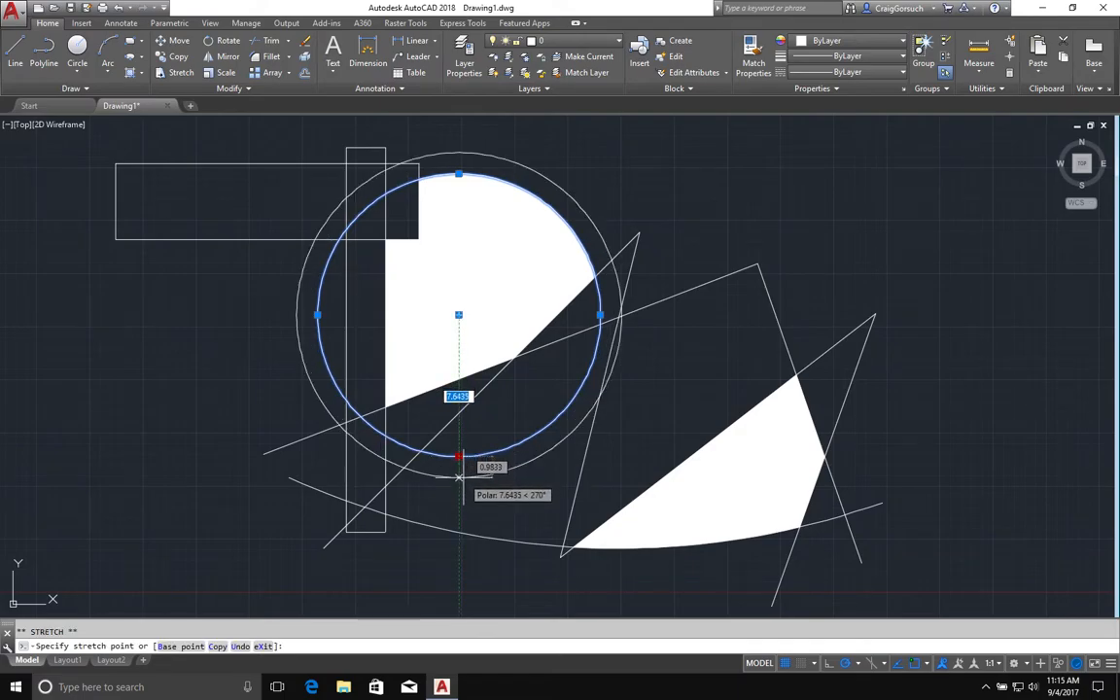
# Step: Stretch the circle outward to a radius of about 7.64, and shrink it back to about 6.67
pyautogui.click(461, 477)
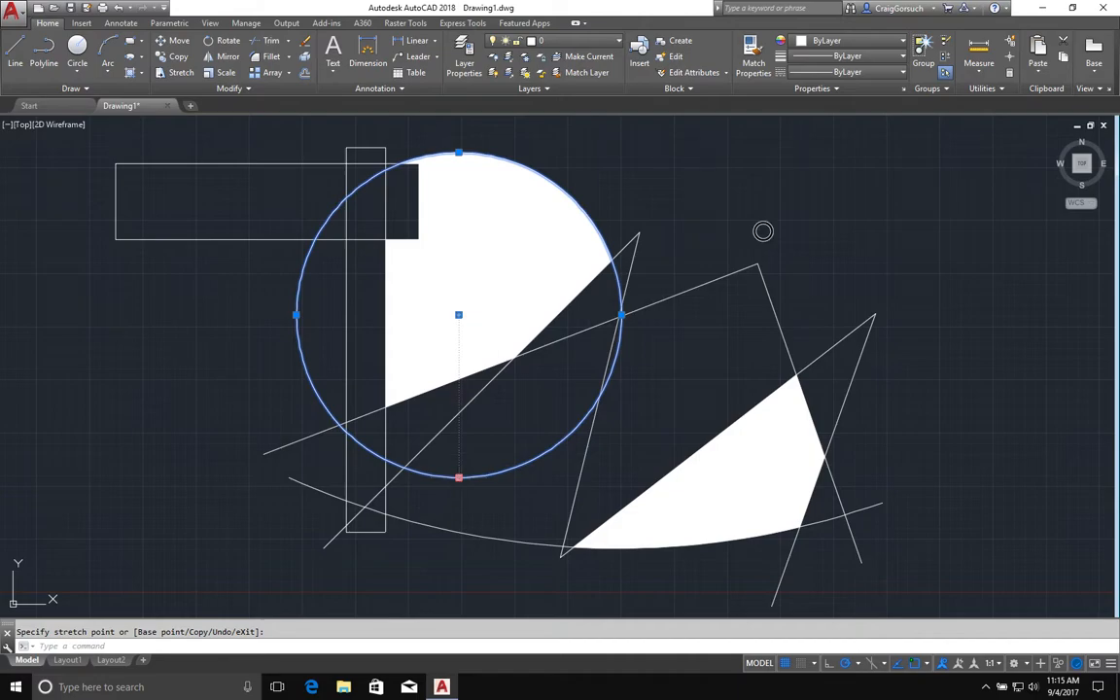
pyautogui.click(458, 476)
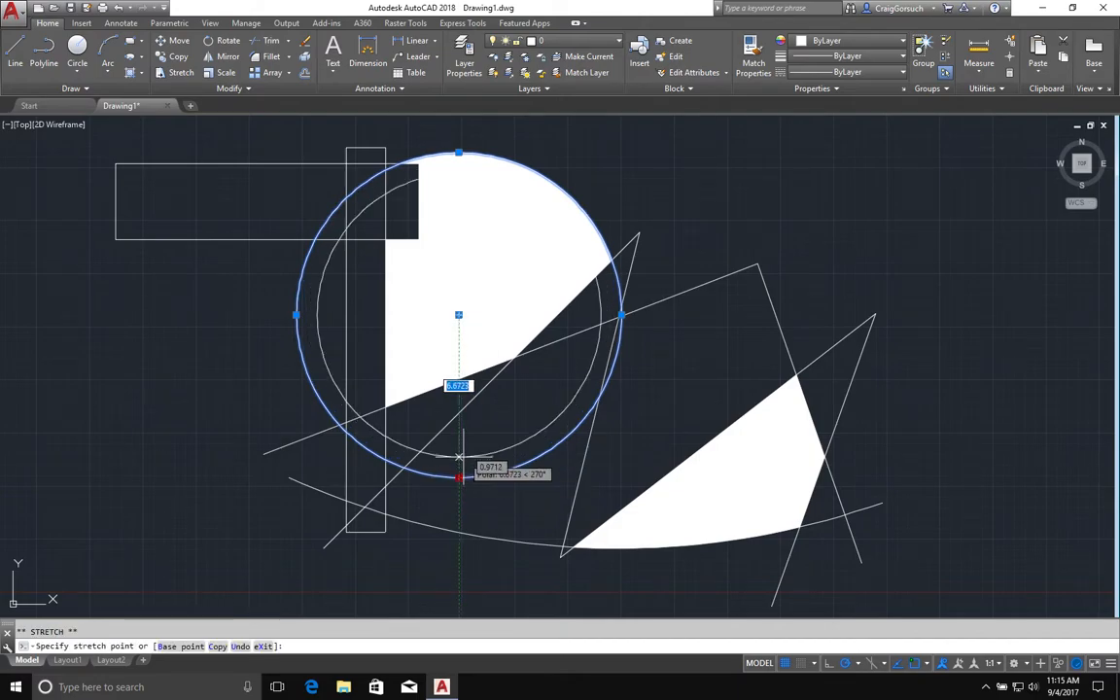
pyautogui.click(458, 456)
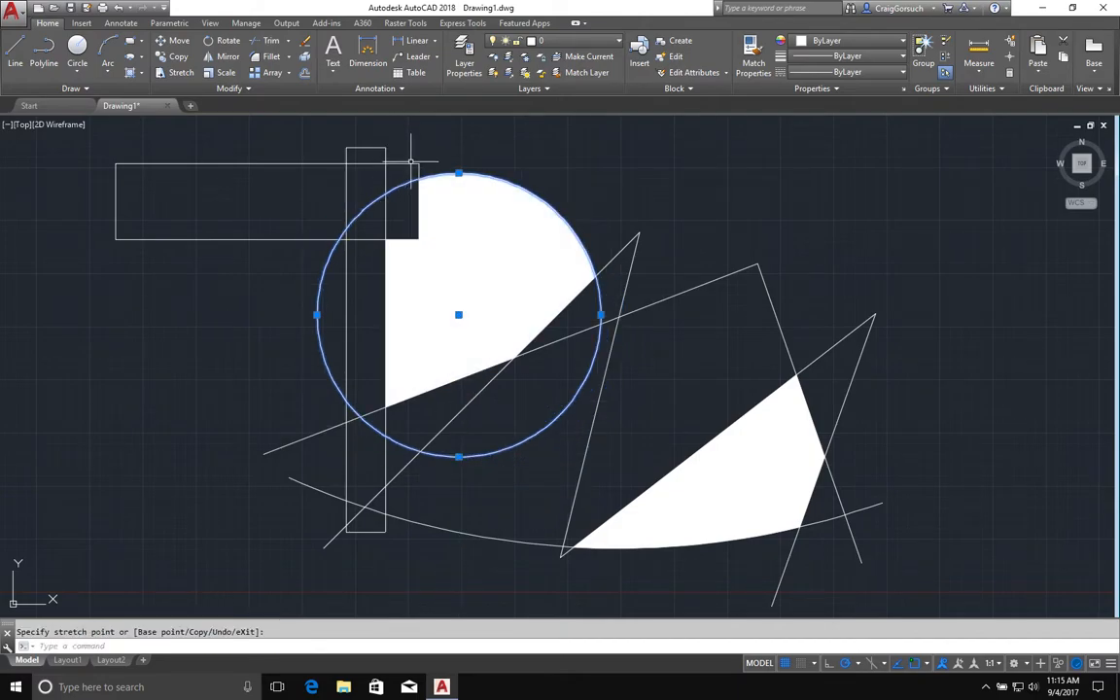
# Step: Widen the tall vertical rectangle by stretching its right edge horizontally into the solid-hatched area, and clear the selection
pyautogui.click(370, 147)
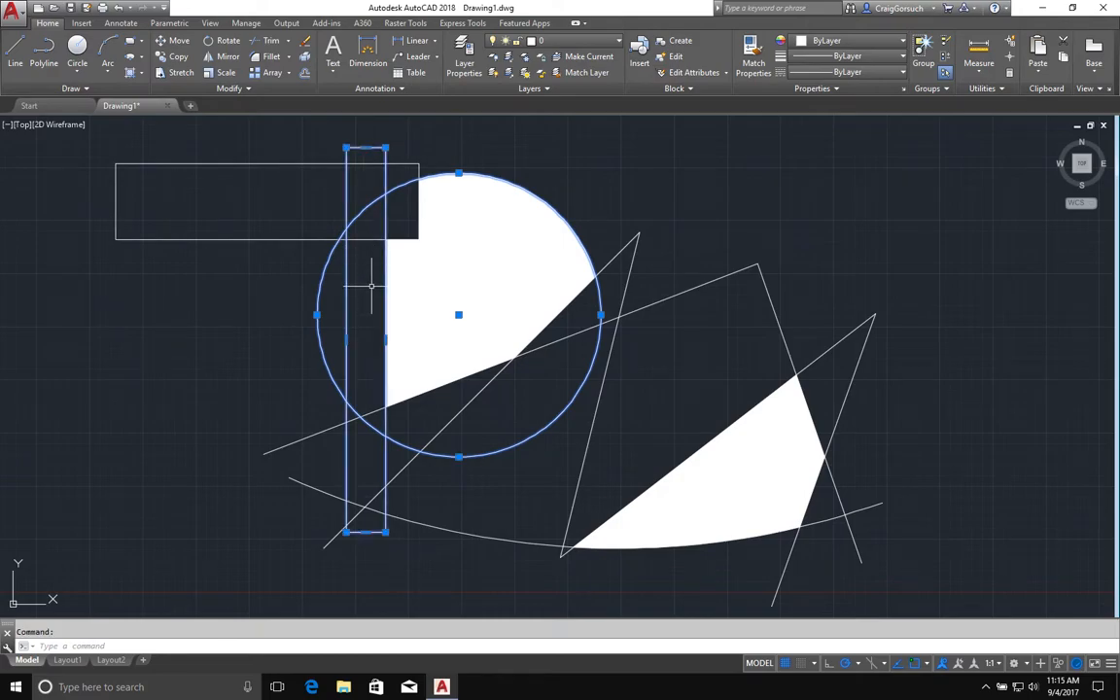
pyautogui.click(385, 339)
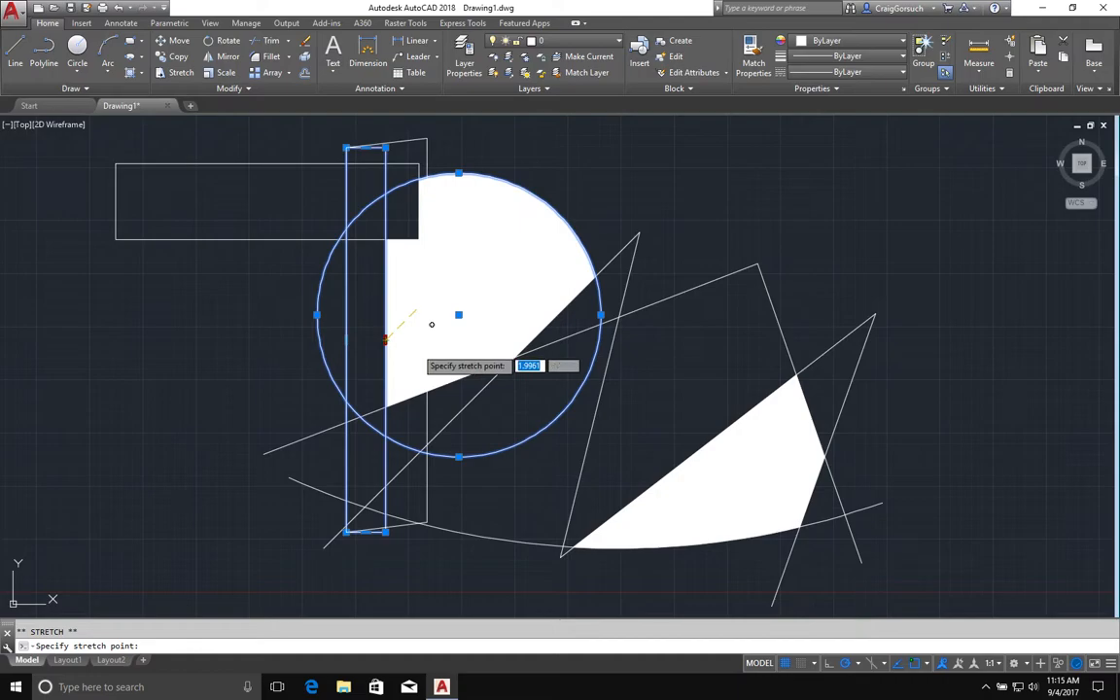
pyautogui.press('Escape')
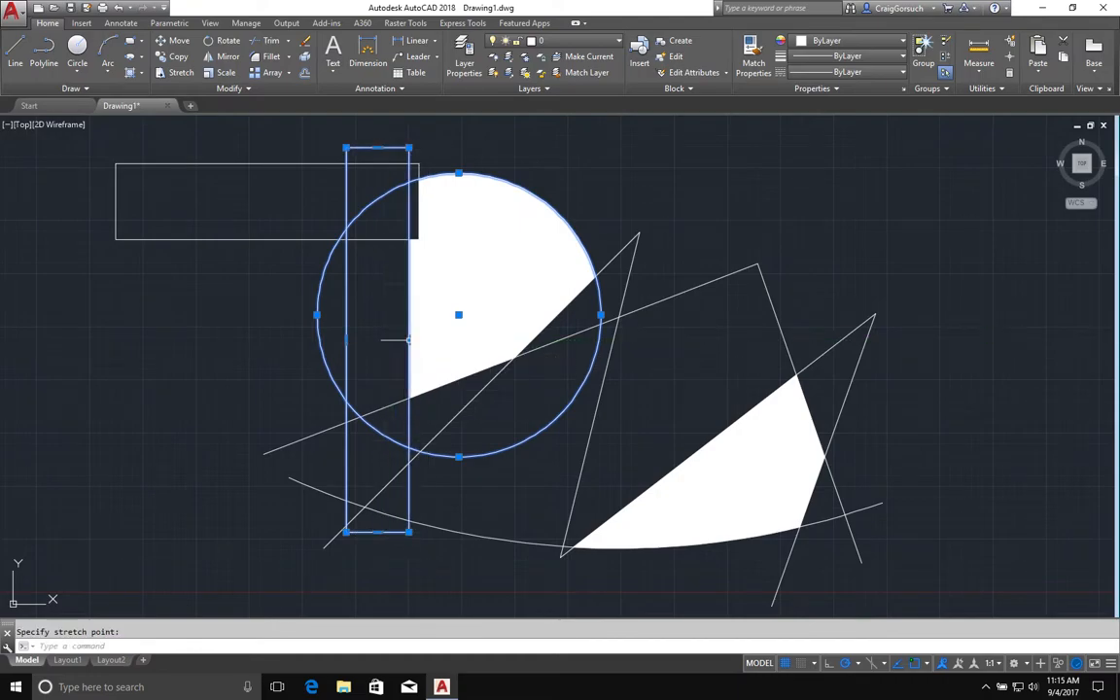
pyautogui.press('Escape')
# Step: Lengthen the horizontal rectangle by stretching its right edge horizontally further into the circle's solid hatch, and clear the selection
pyautogui.click(387, 240)
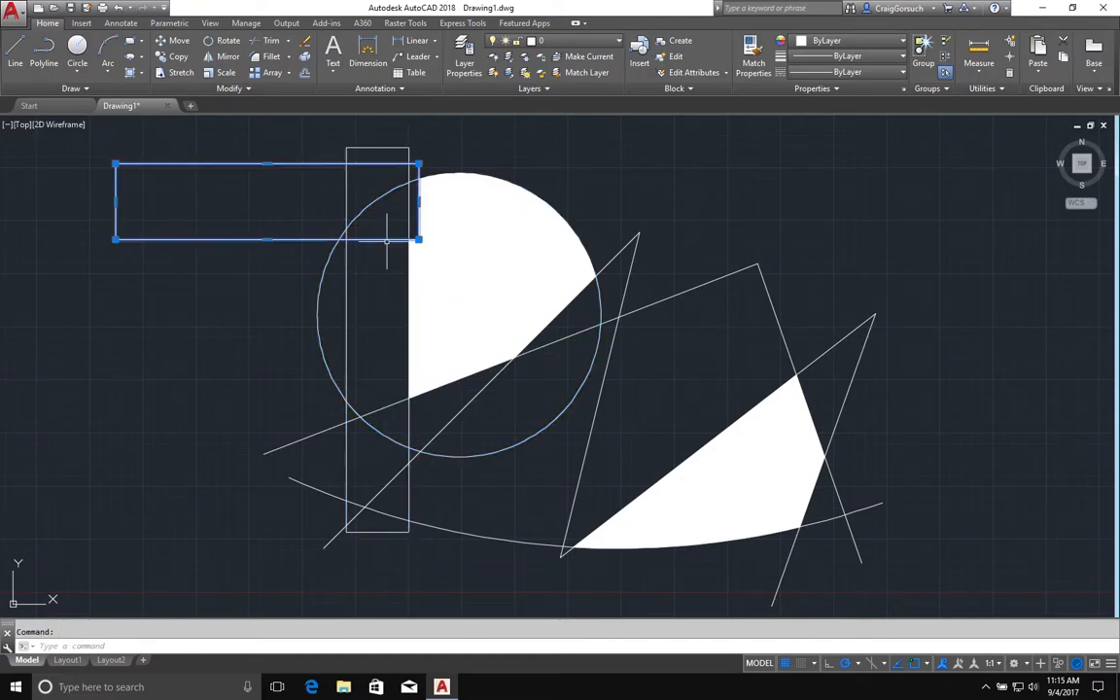
pyautogui.click(419, 201)
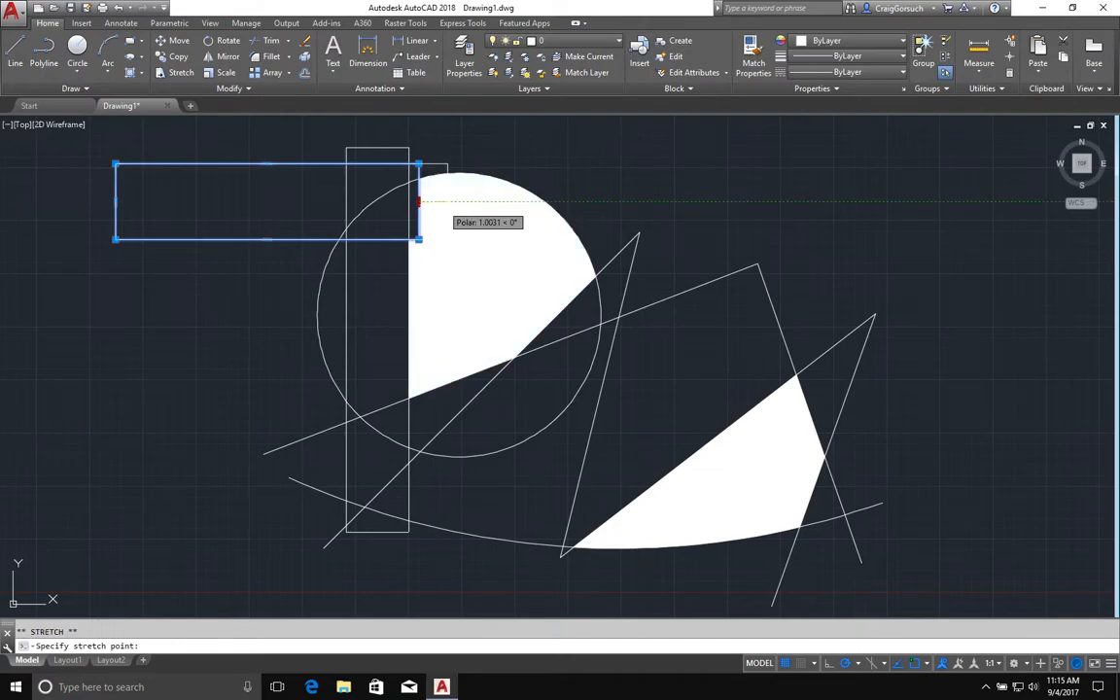
pyautogui.click(452, 202)
pyautogui.moveTo(454, 209)
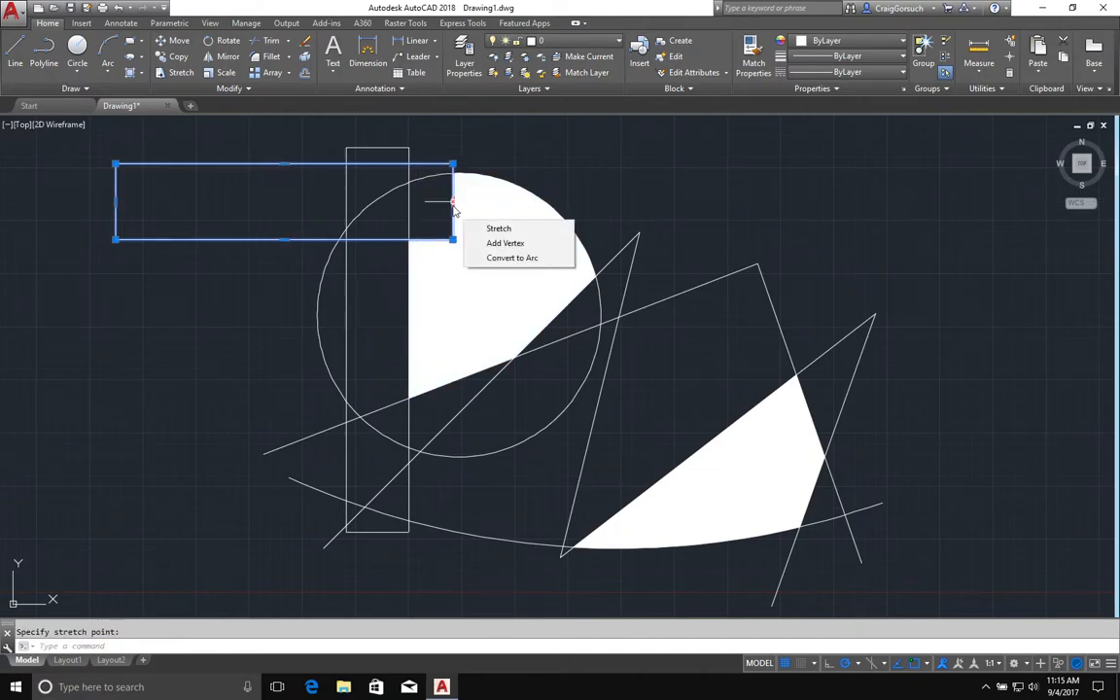
pyautogui.press('Escape')
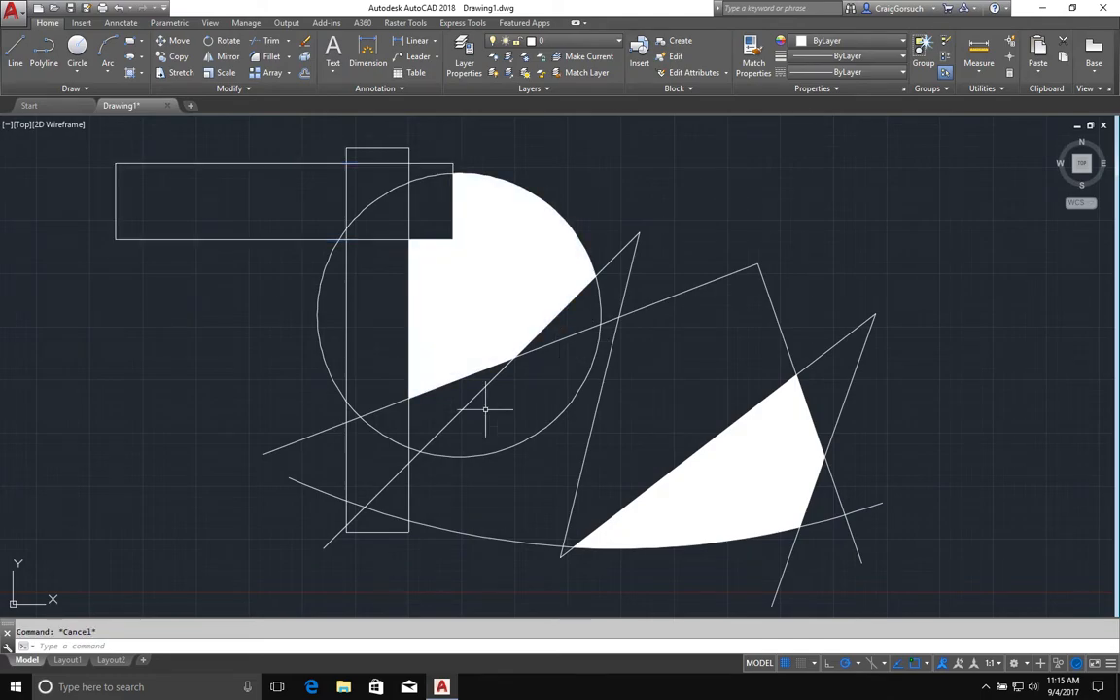
# Step: Try moving the lower-left endpoint of the line below the circle's hatch up into the horizontal rectangle, and undo the stretch
pyautogui.click(568, 336)
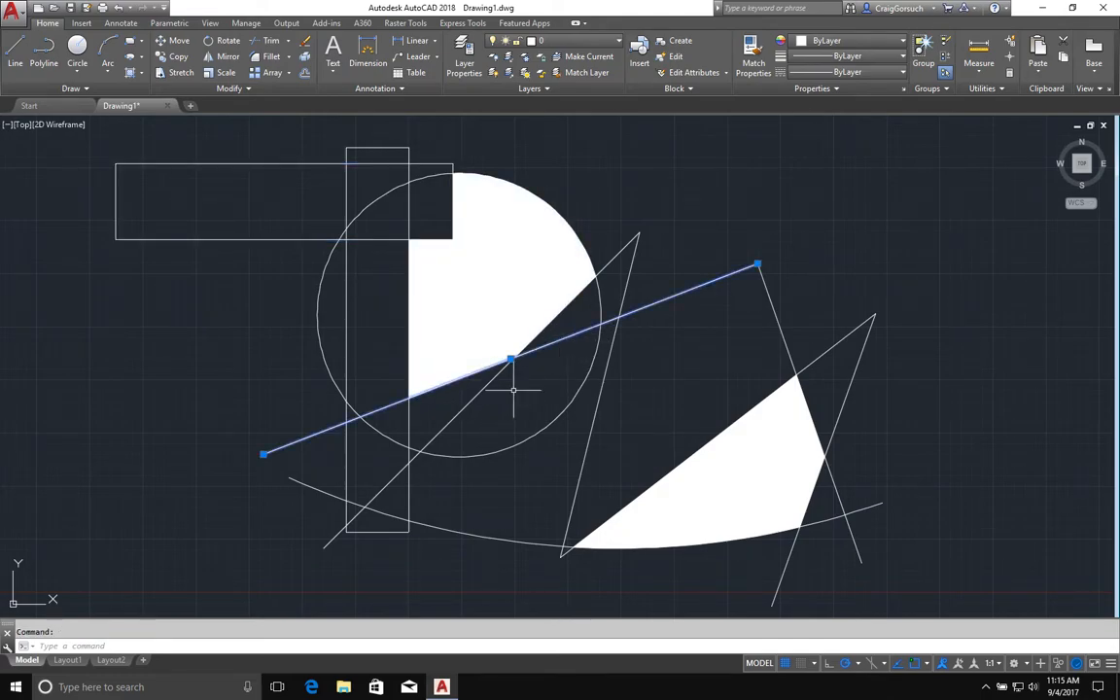
pyautogui.click(263, 454)
pyautogui.click(265, 398)
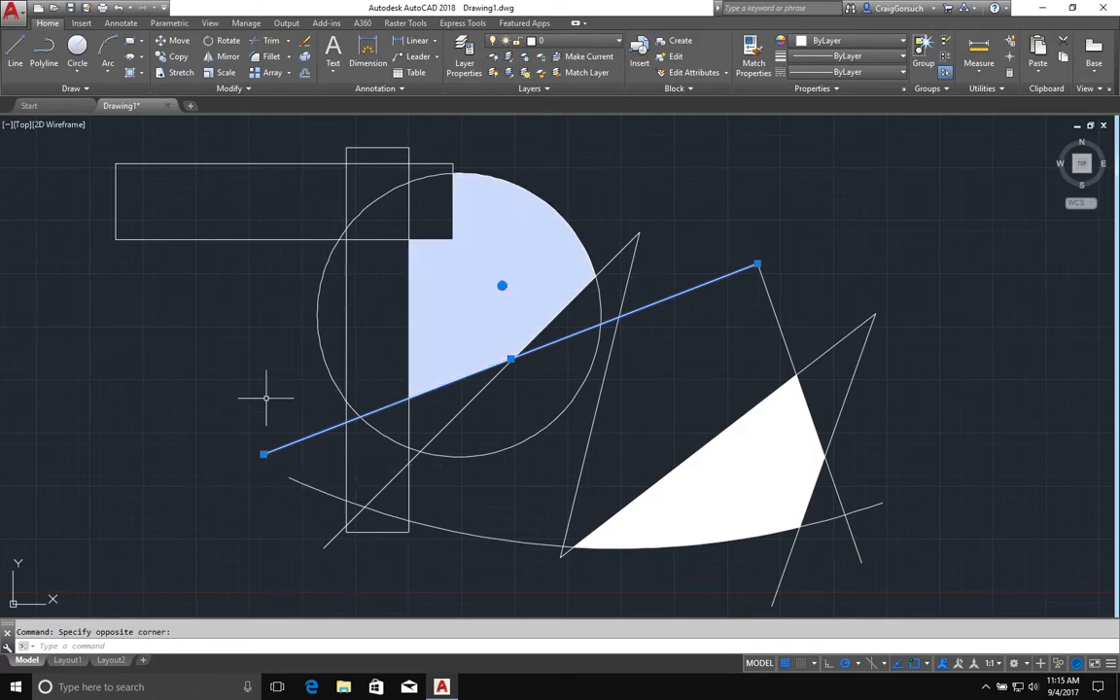
pyautogui.click(263, 454)
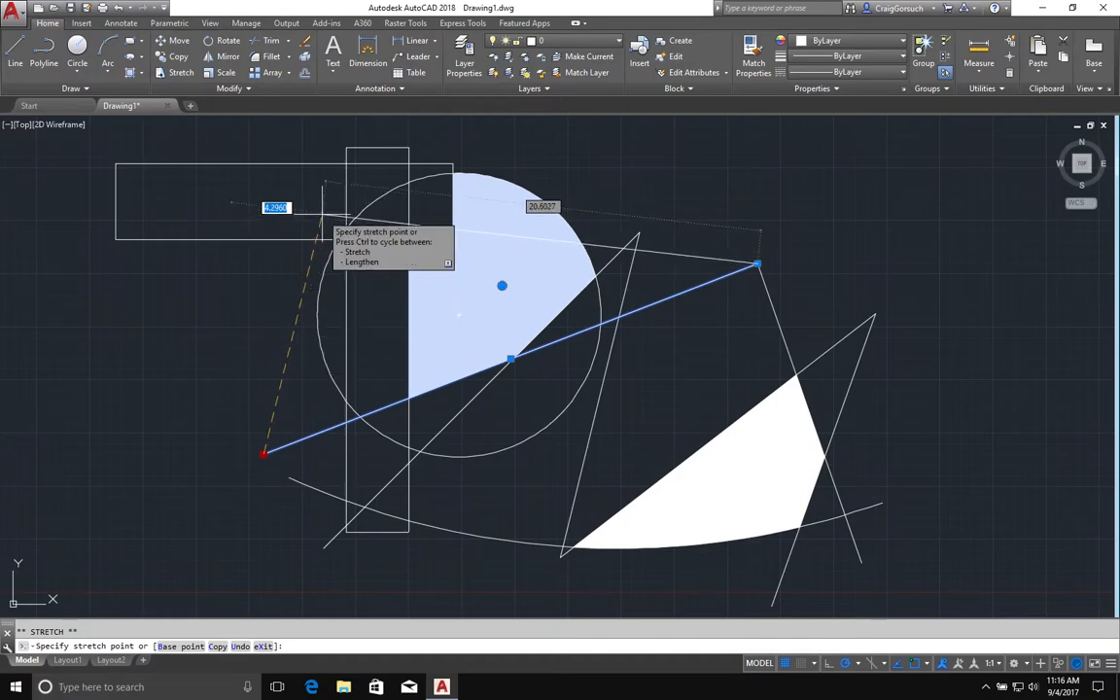
pyautogui.click(322, 214)
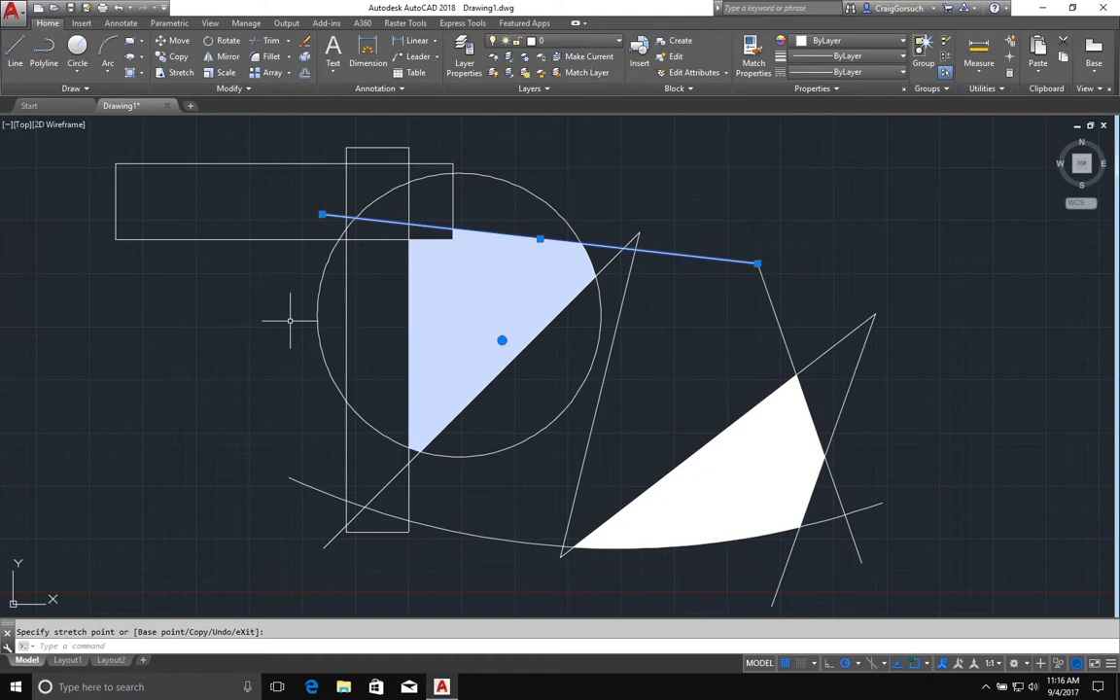
pyautogui.hotkey('ctrl', 'z')
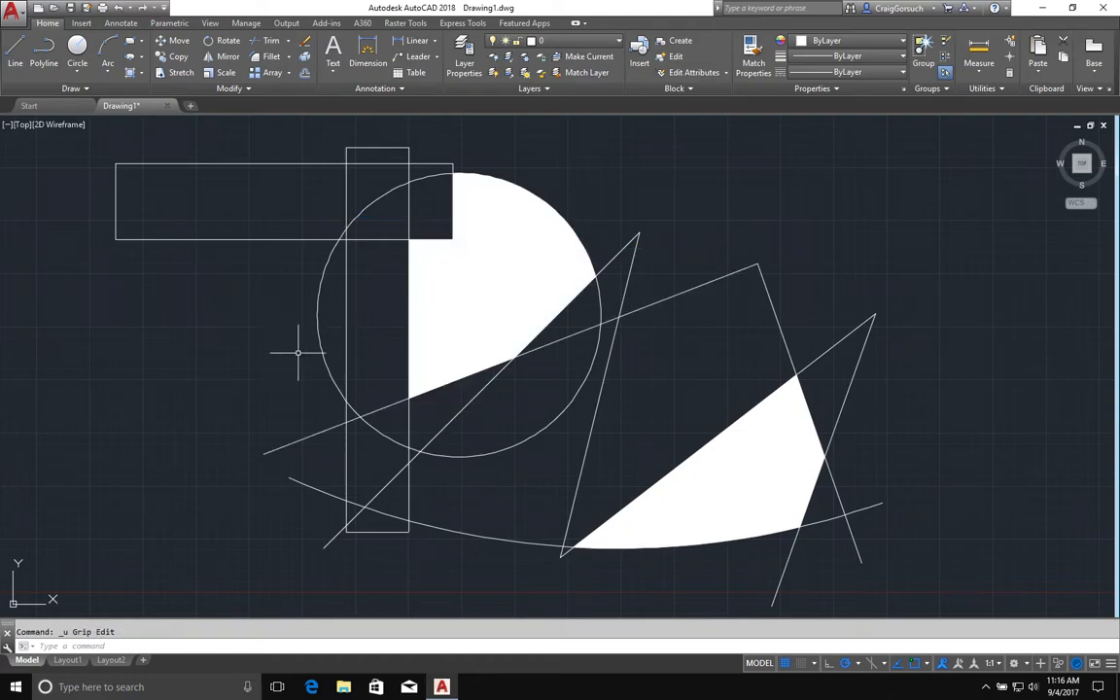
# Step: Try stretching the same line's lower-left endpoint down below the tall rectangle, clear of the hatch boundary, and undo the stretch
pyautogui.click(311, 433)
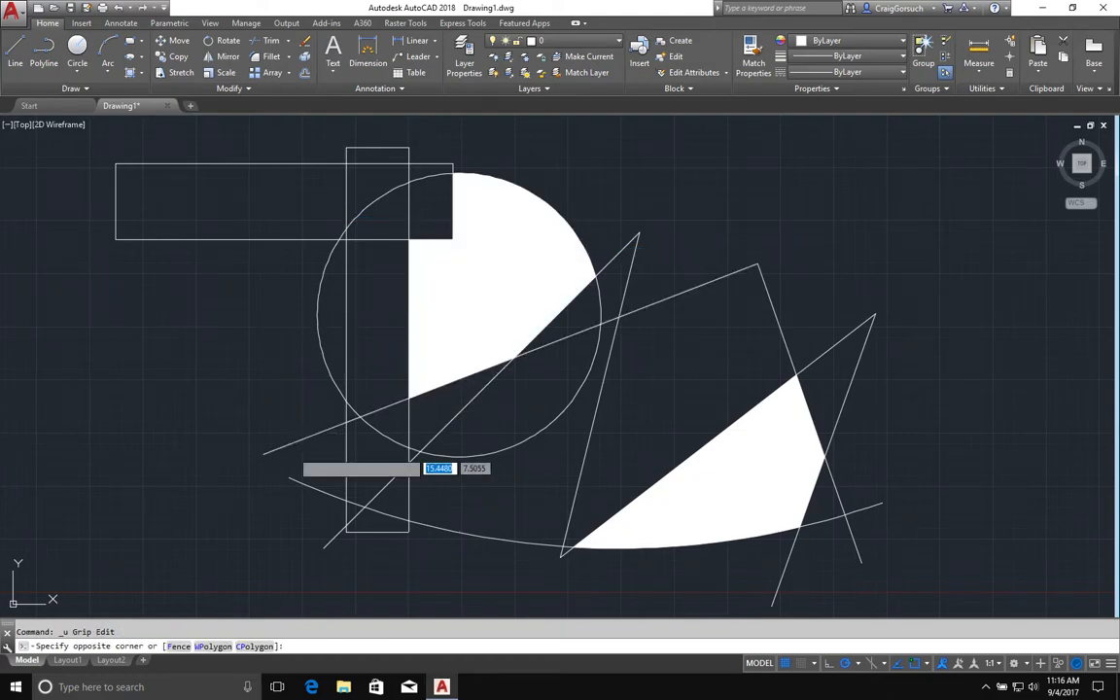
pyautogui.click(264, 453)
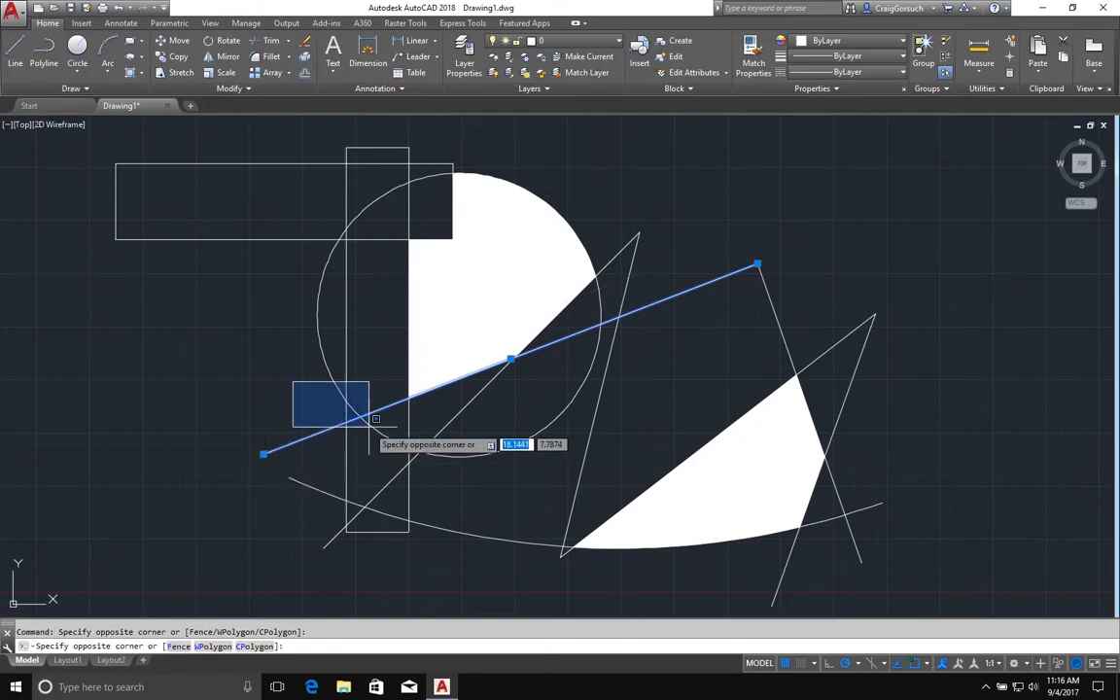
pyautogui.press('Escape')
pyautogui.click(340, 425)
pyautogui.press('Escape')
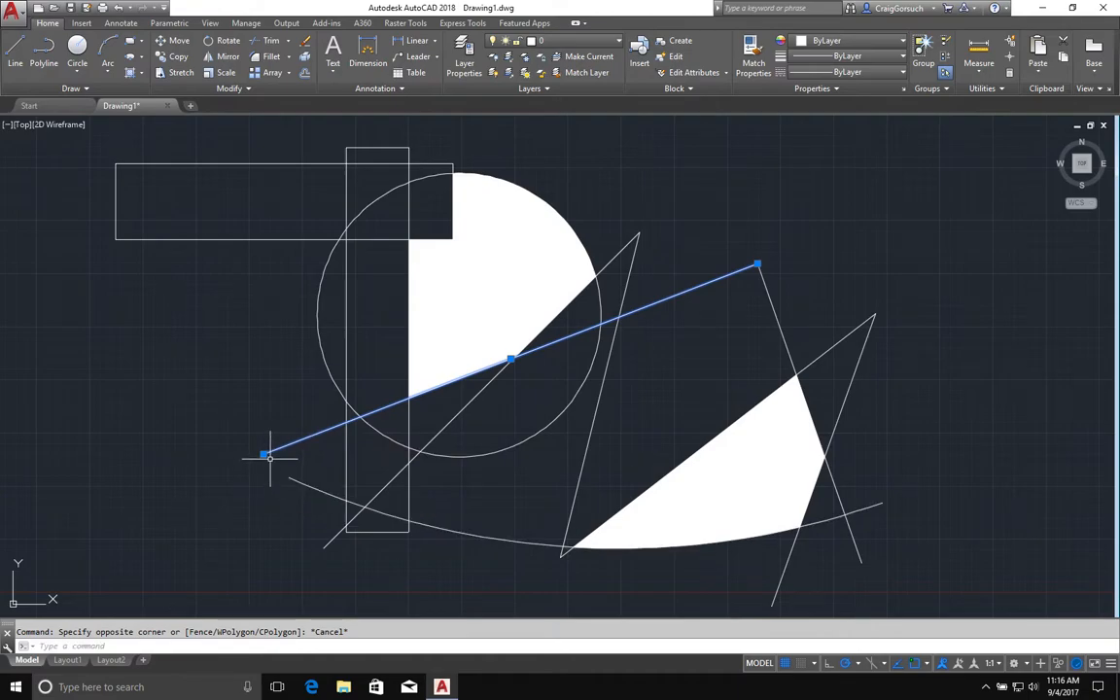
pyautogui.click(263, 453)
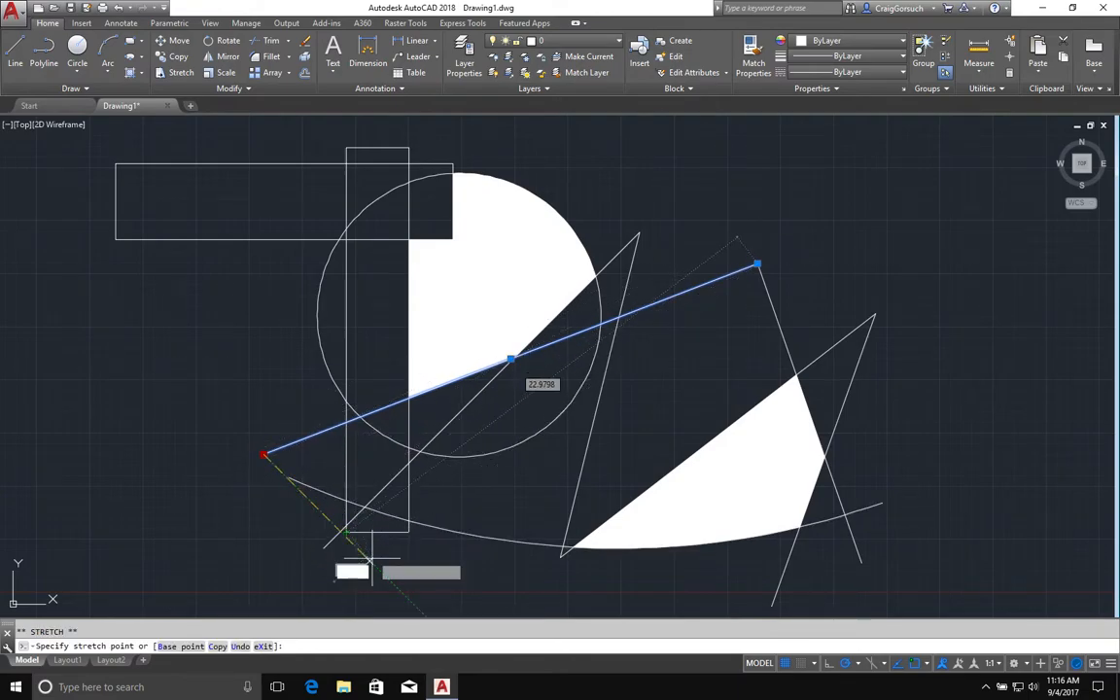
pyautogui.click(380, 567)
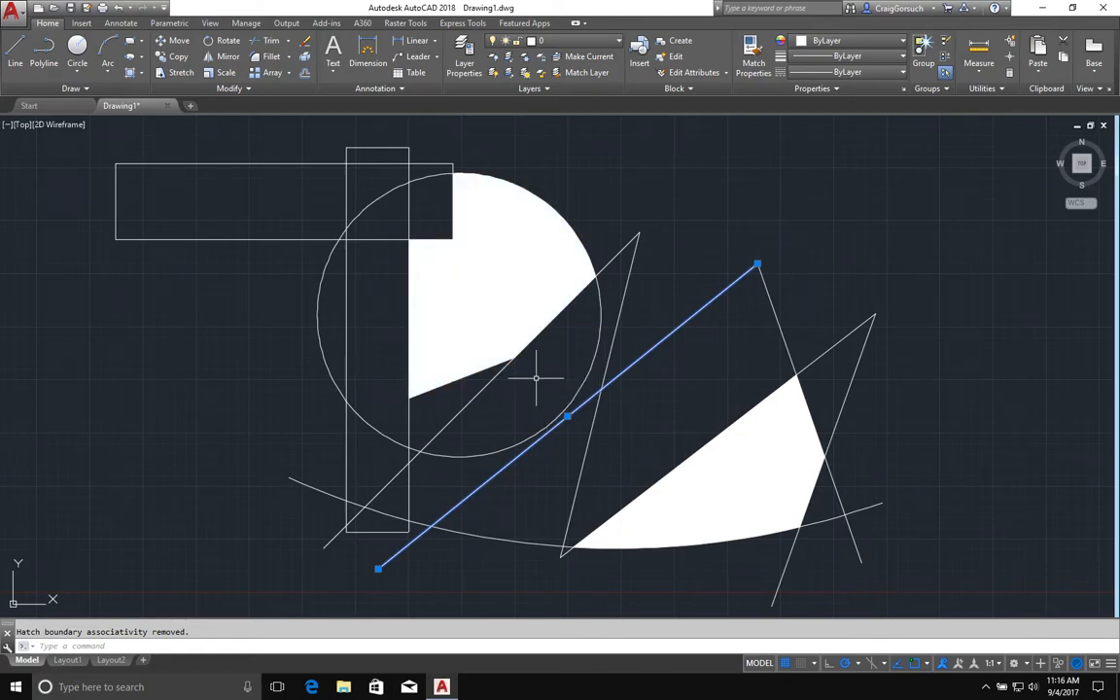
pyautogui.hotkey('ctrl', 'z')
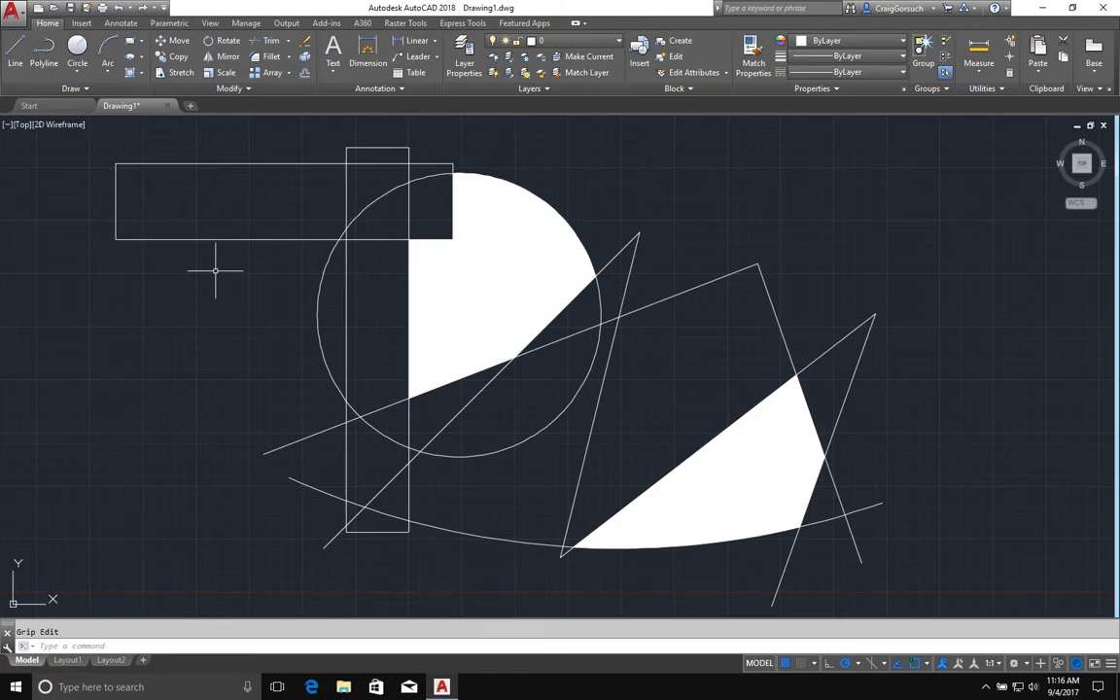
# Step: Hatch the left section of the horizontal rectangle, outside the tall rectangle and circle, with the ANGLE pattern
pyautogui.write('h')
pyautogui.press('Return')
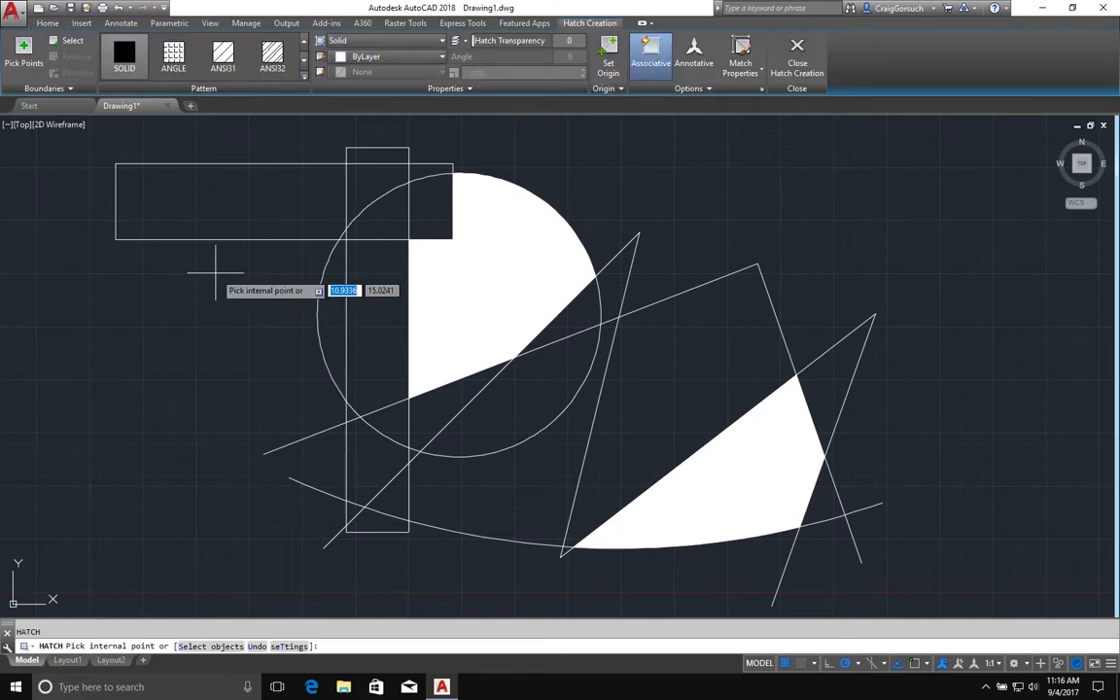
pyautogui.click(174, 56)
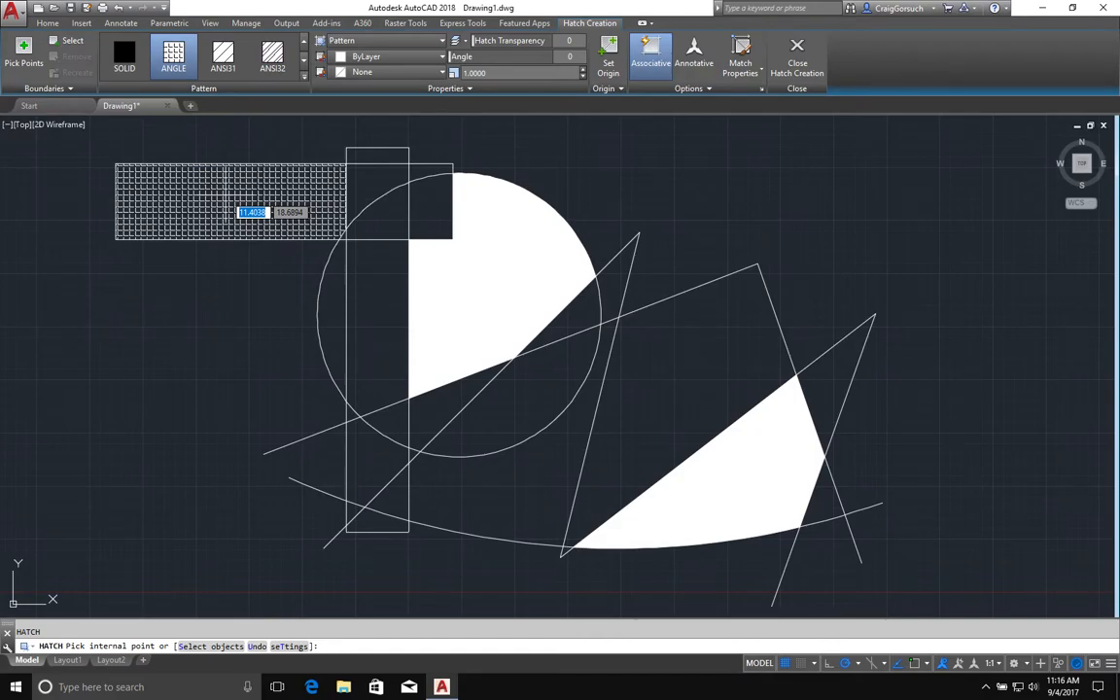
pyautogui.click(231, 206)
# Step: Set the hatch pattern scale to 2, and its angle first to 40 and finally to 45 degrees
pyautogui.scroll(2, 172, 197)
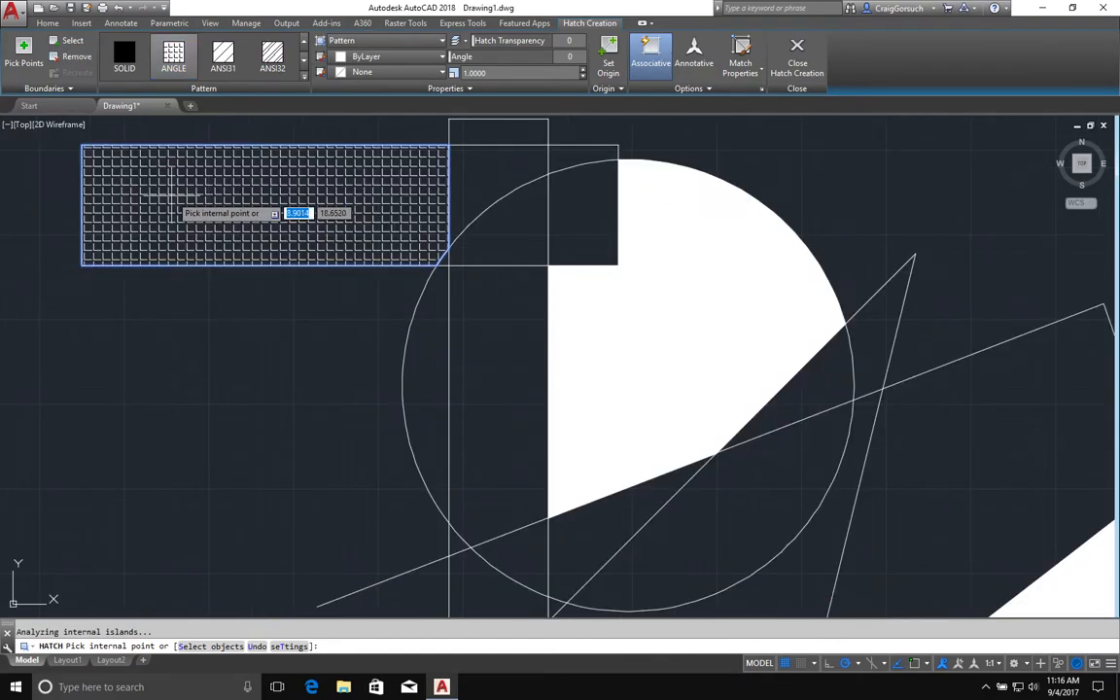
pyautogui.click(488, 72)
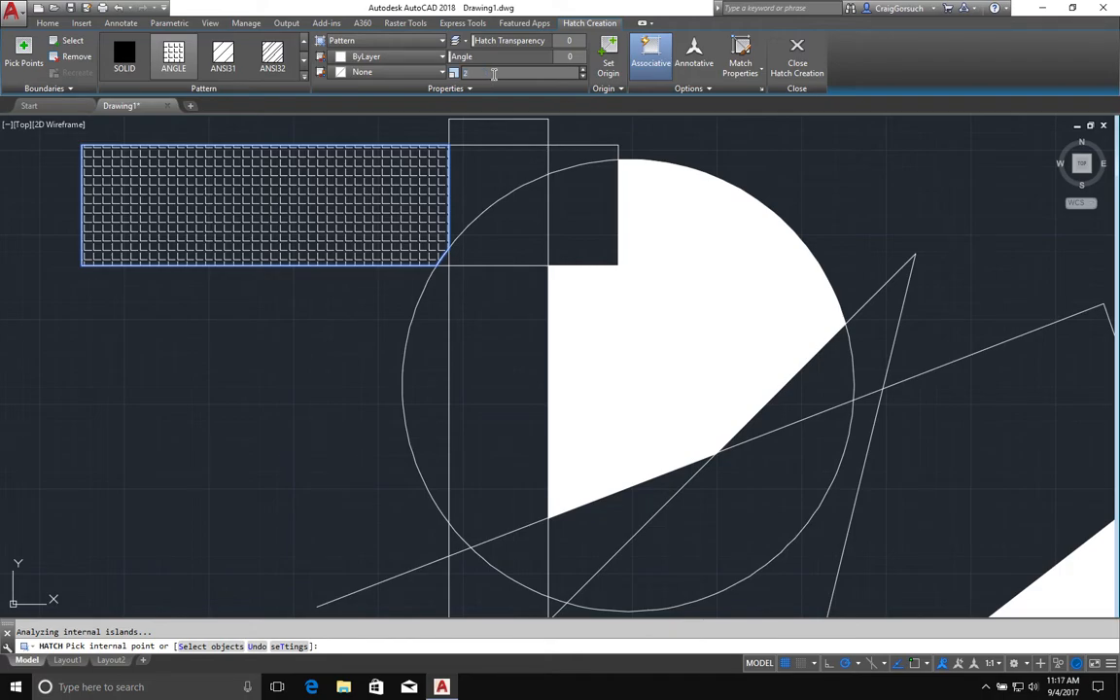
pyautogui.press('Return')
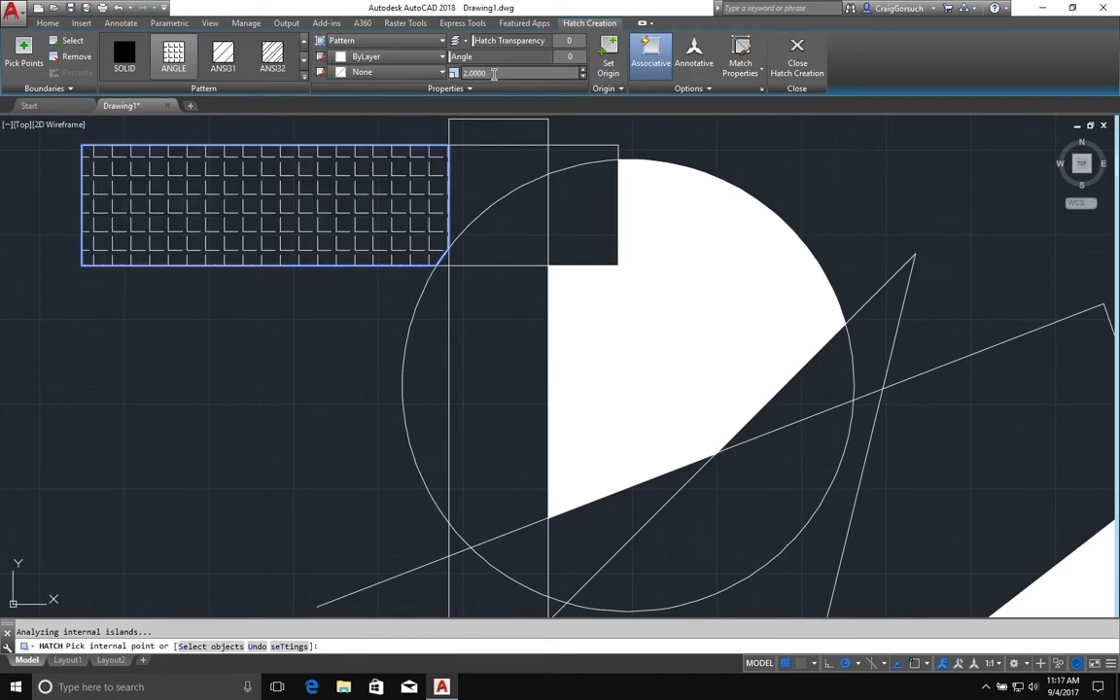
pyautogui.click(568, 57)
pyautogui.write('40')
pyautogui.press('Return')
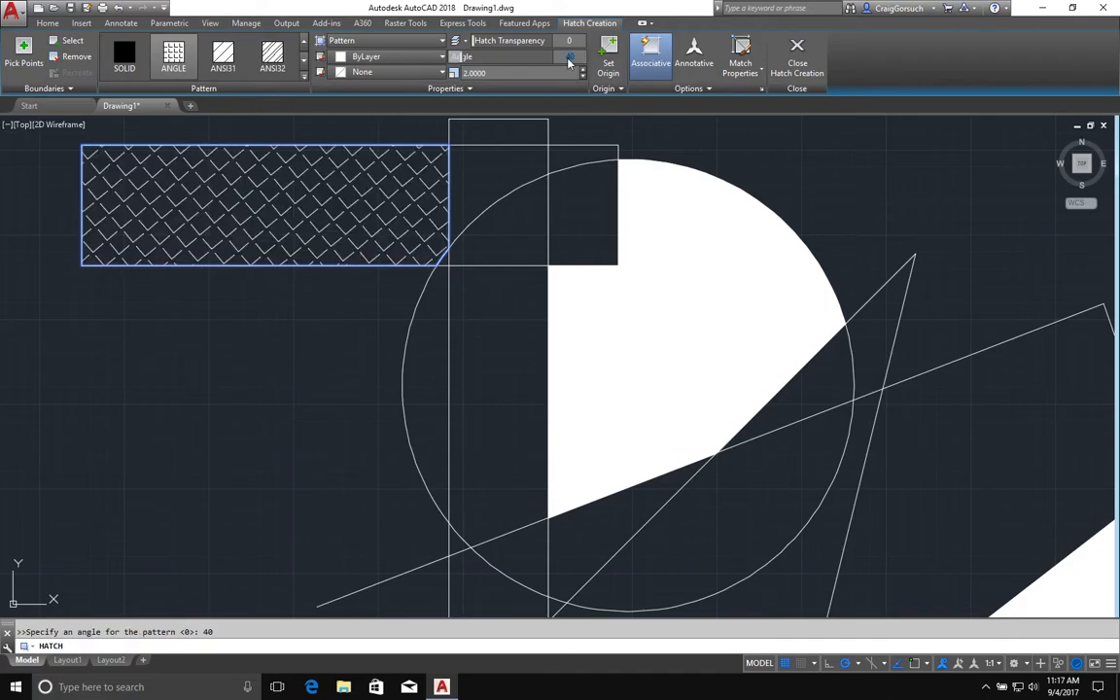
pyautogui.press('Return')
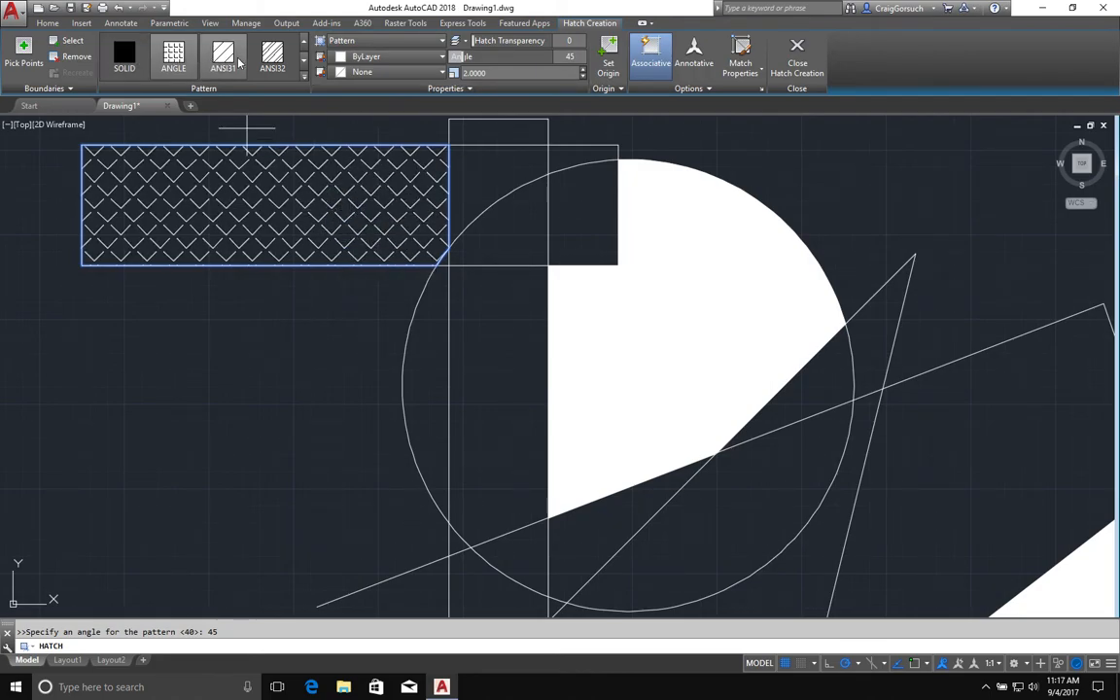
# Step: Change the pattern of the hatch in the horizontal rectangle's left section to HONEY and finish the hatch
pyautogui.click(280, 62)
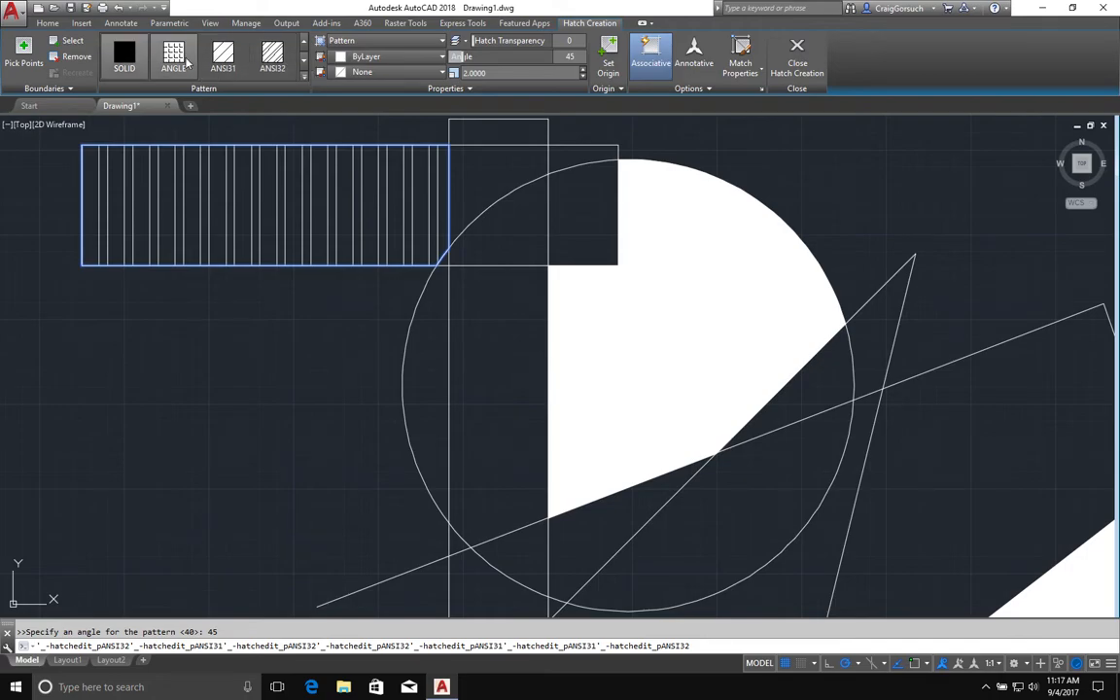
pyautogui.click(304, 80)
pyautogui.scroll(-2, 275, 59)
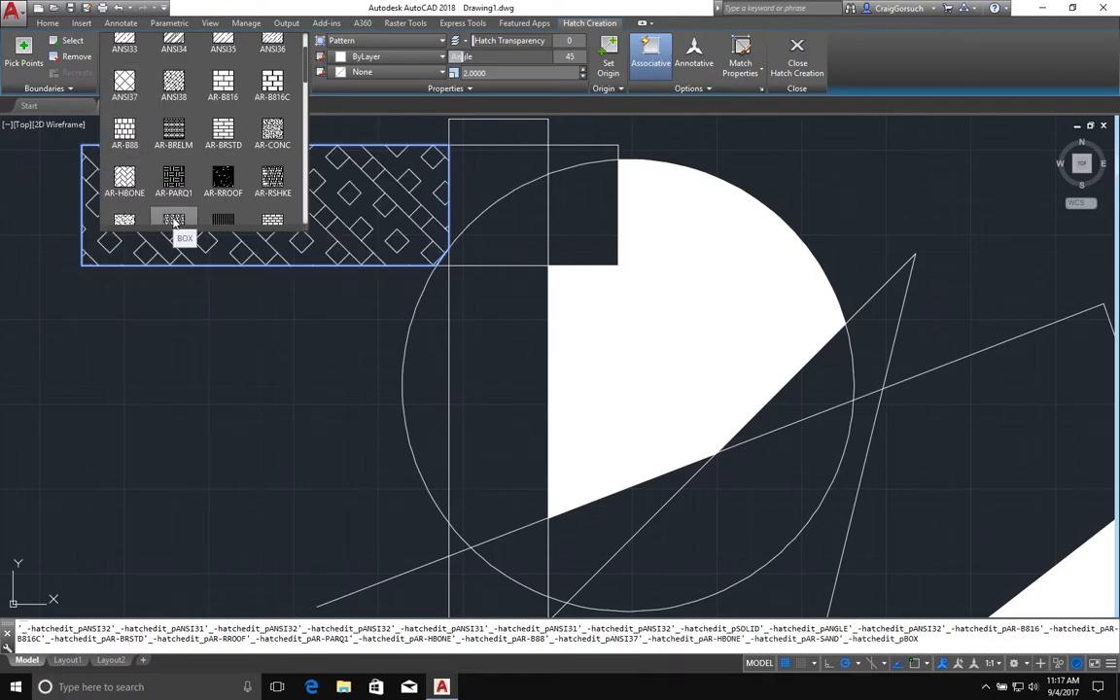
pyautogui.scroll(-1, 174, 222)
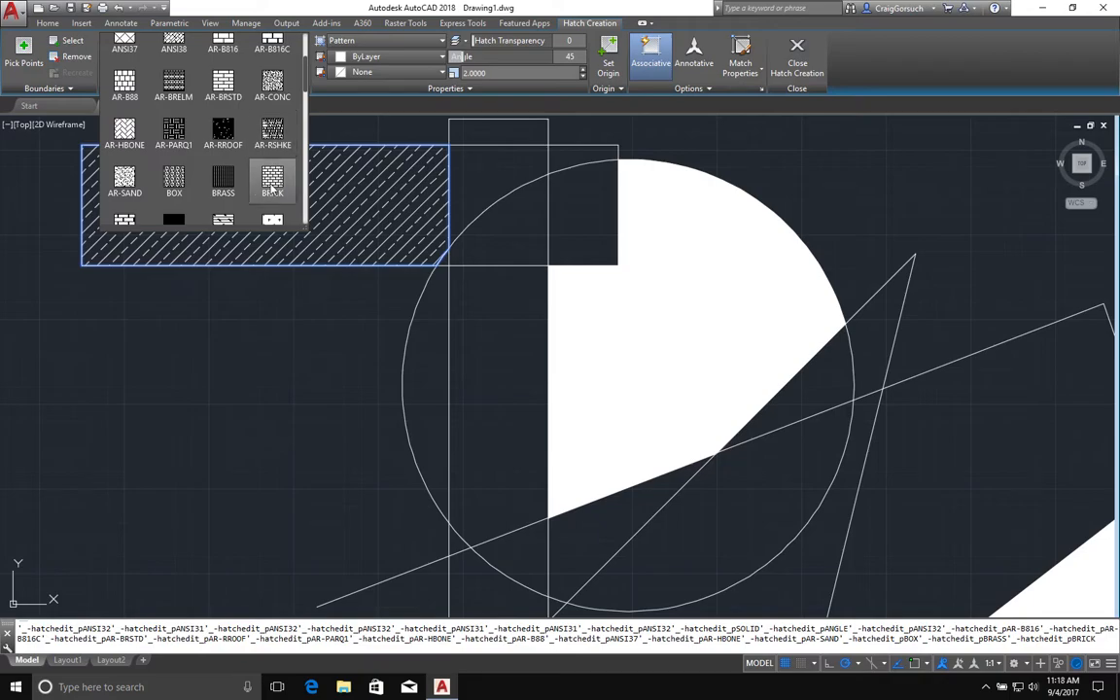
pyautogui.scroll(-1, 274, 180)
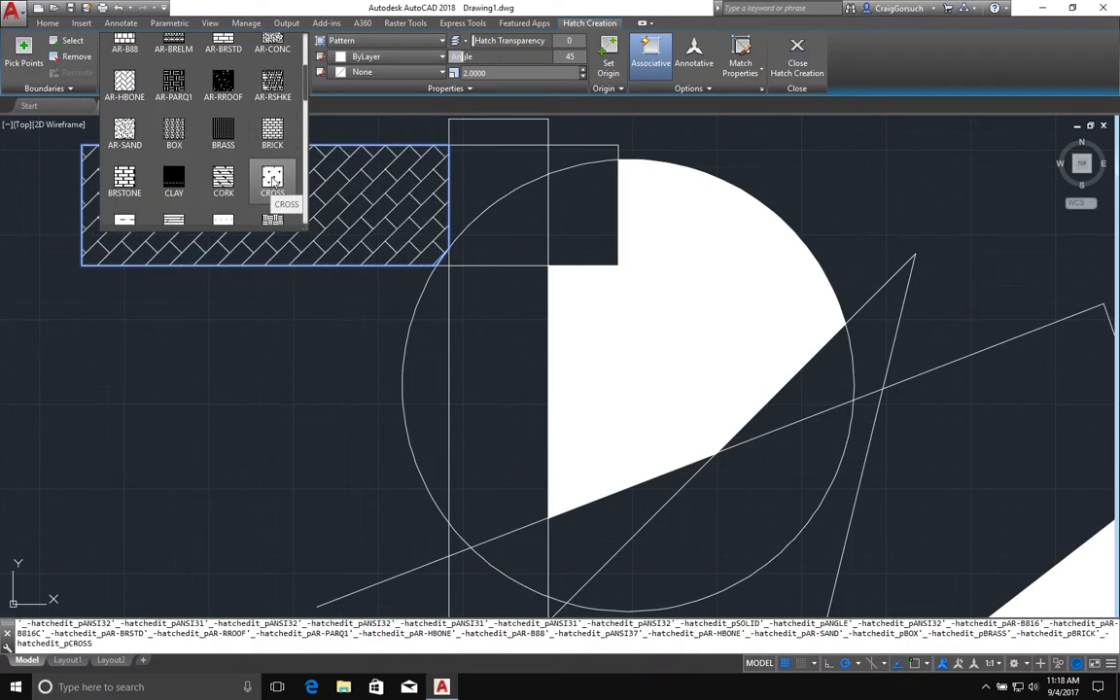
pyautogui.scroll(-1, 272, 179)
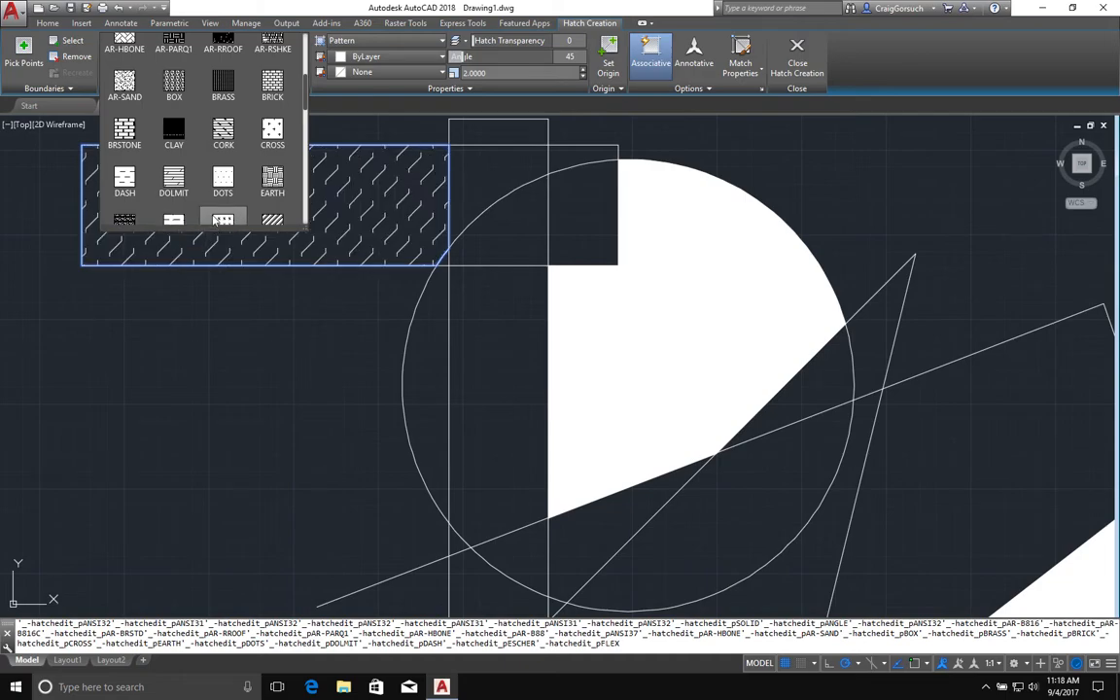
pyautogui.scroll(-3, 215, 98)
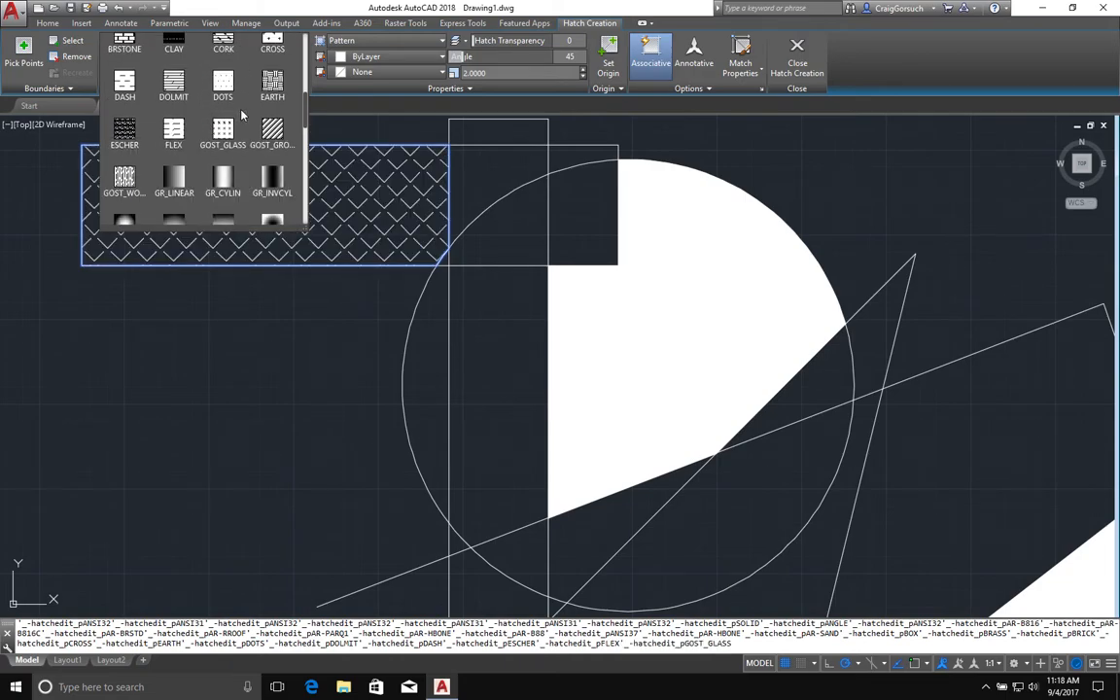
pyautogui.scroll(-2, 243, 146)
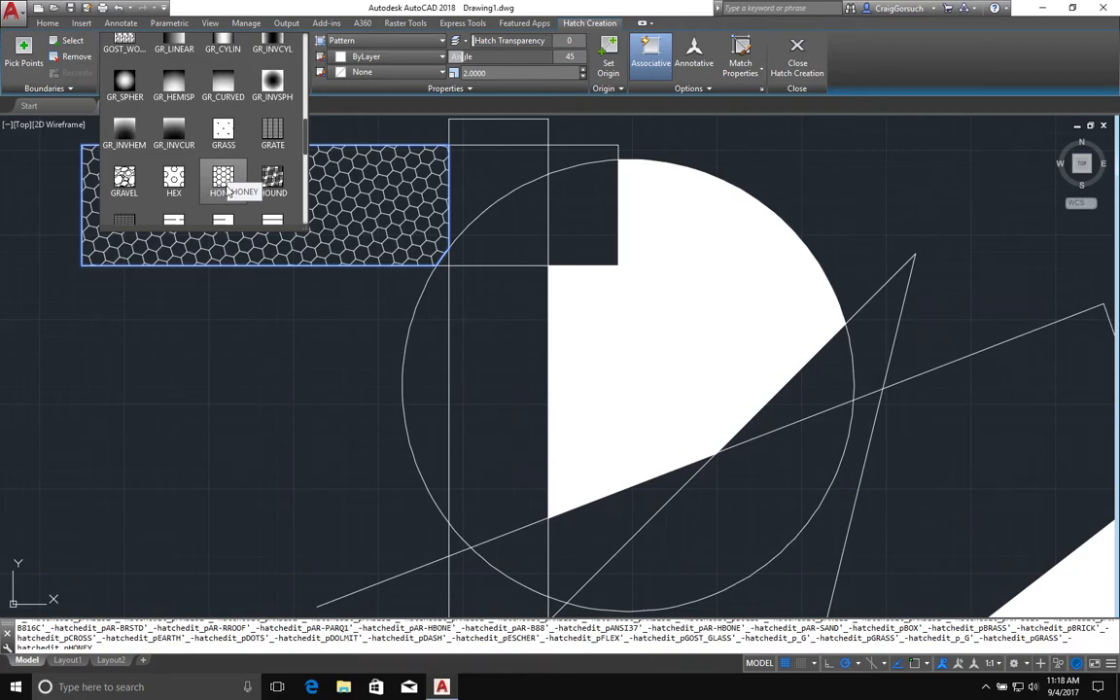
pyautogui.click(223, 184)
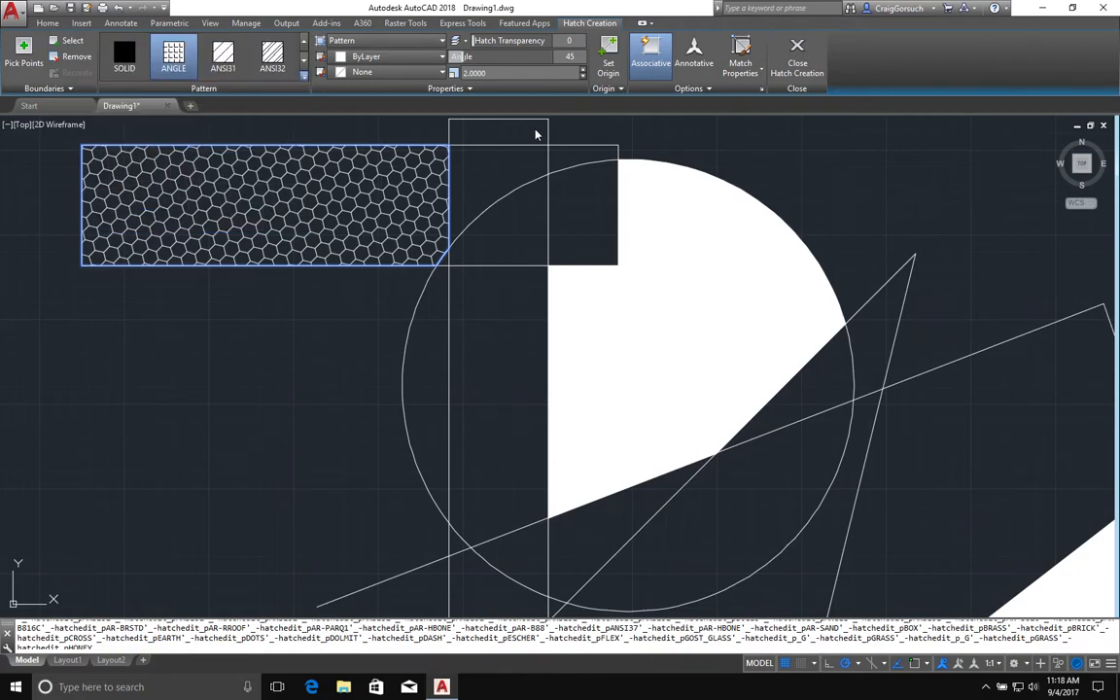
pyautogui.click(508, 73)
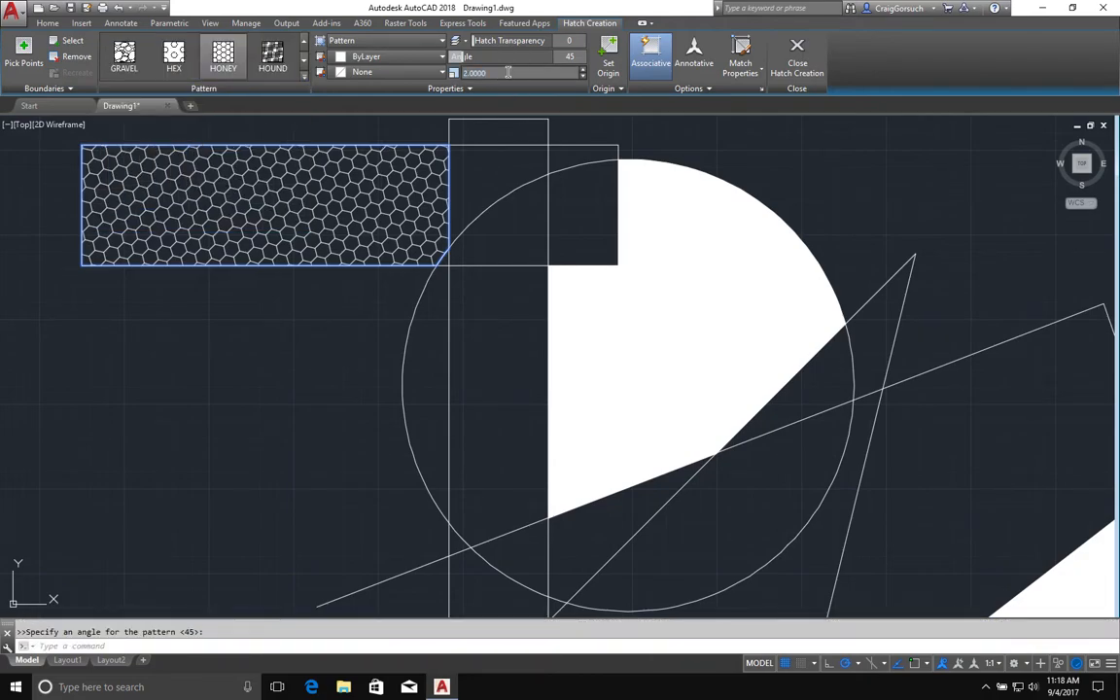
pyautogui.click(496, 73)
pyautogui.moveTo(496, 74); pyautogui.dragTo(455, 75)
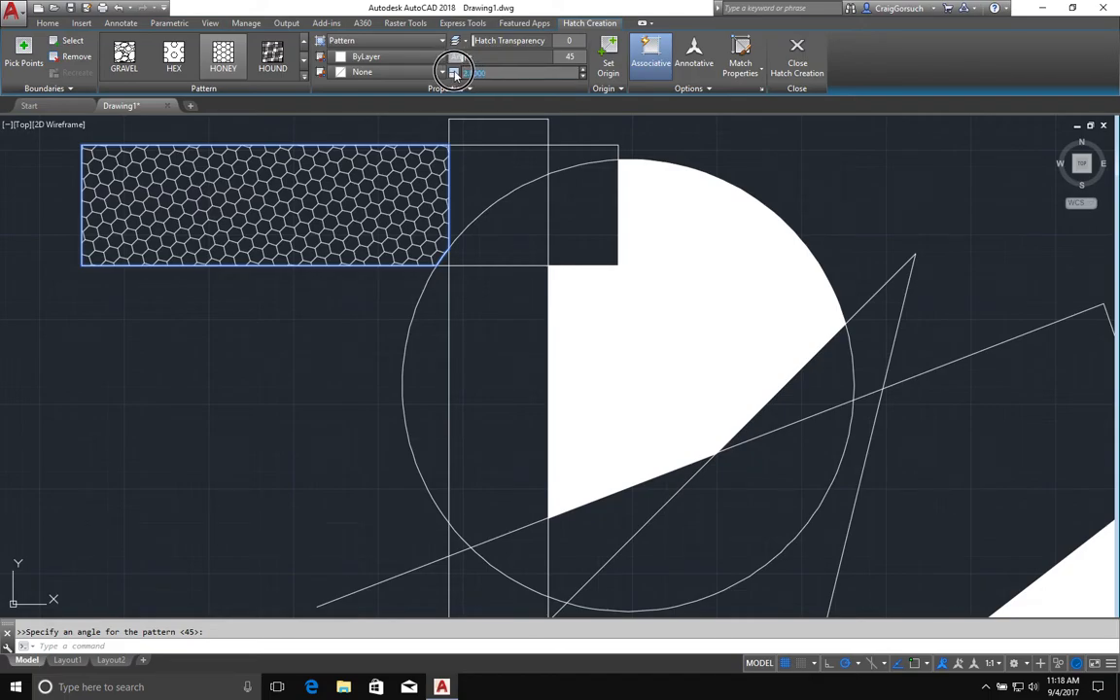
pyautogui.click(495, 72)
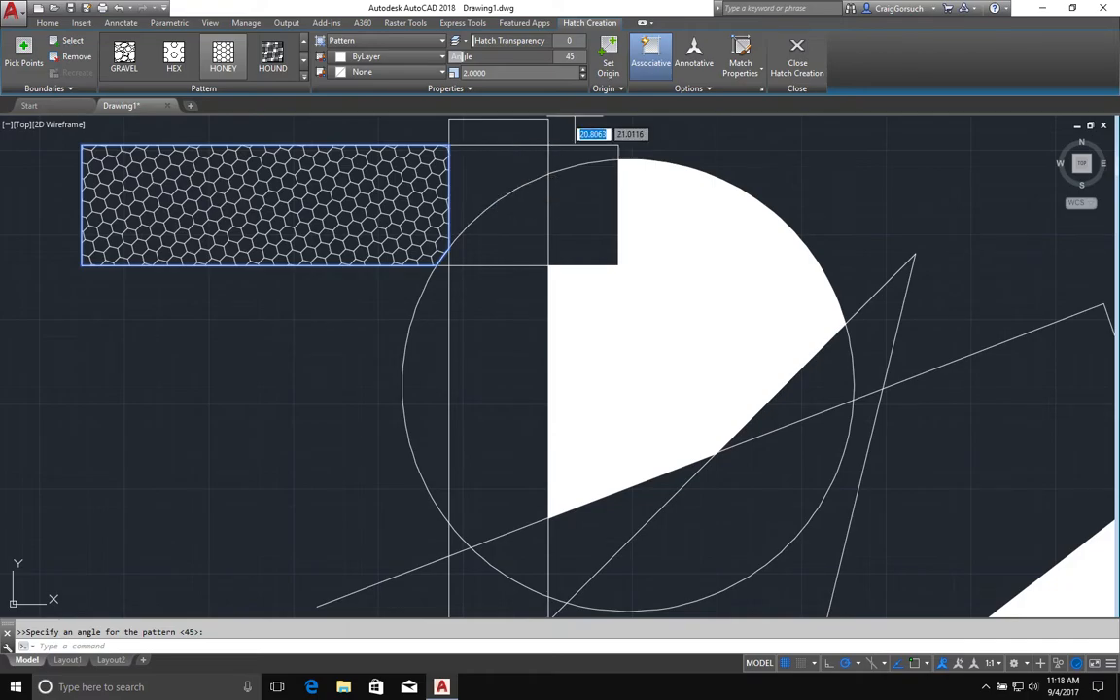
pyautogui.press('Return')
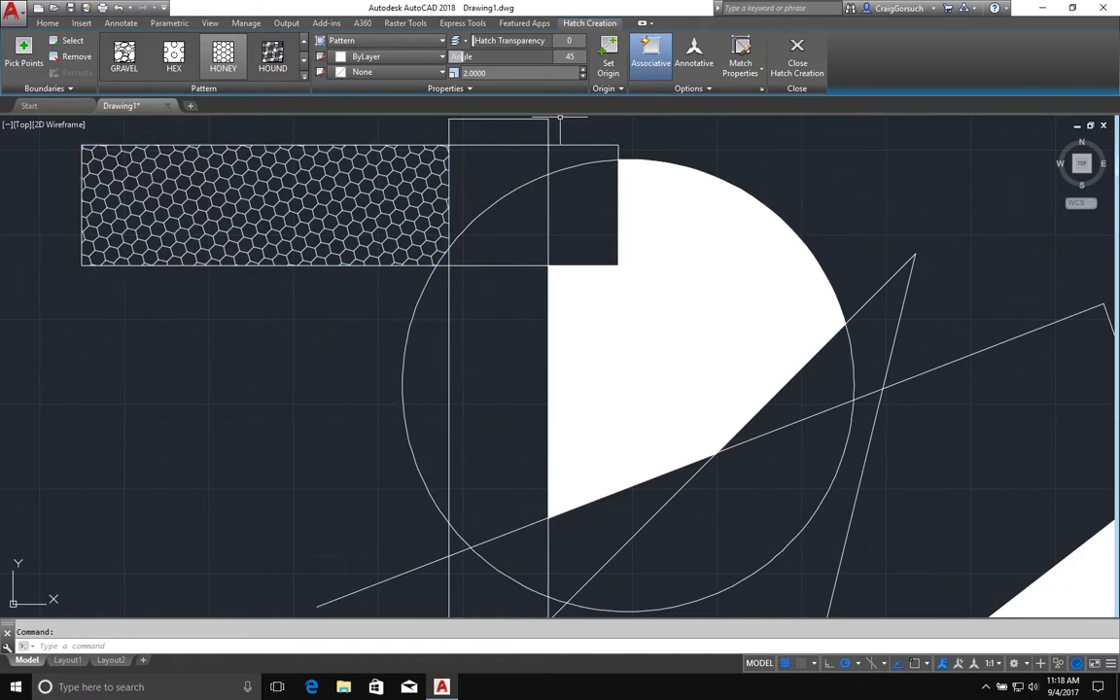
# Step: Start a user-defined hatch in the tall rectangle's section inside the circle, between the horizontal rectangle and the sloping line
pyautogui.write('h')
pyautogui.press('Return')
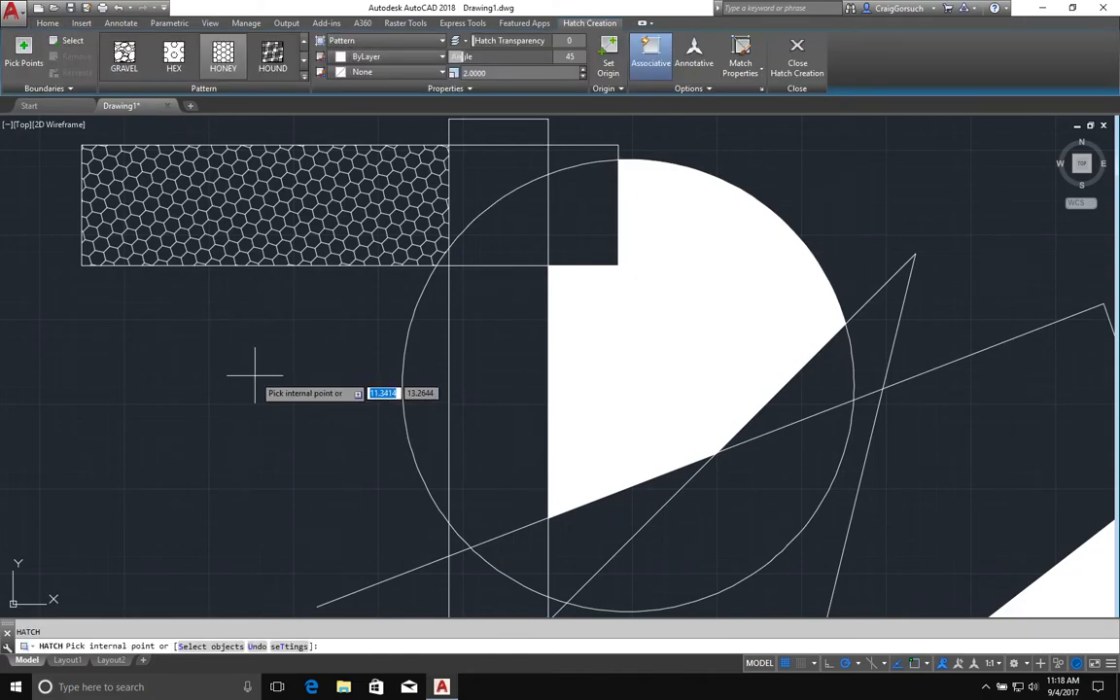
pyautogui.click(401, 40)
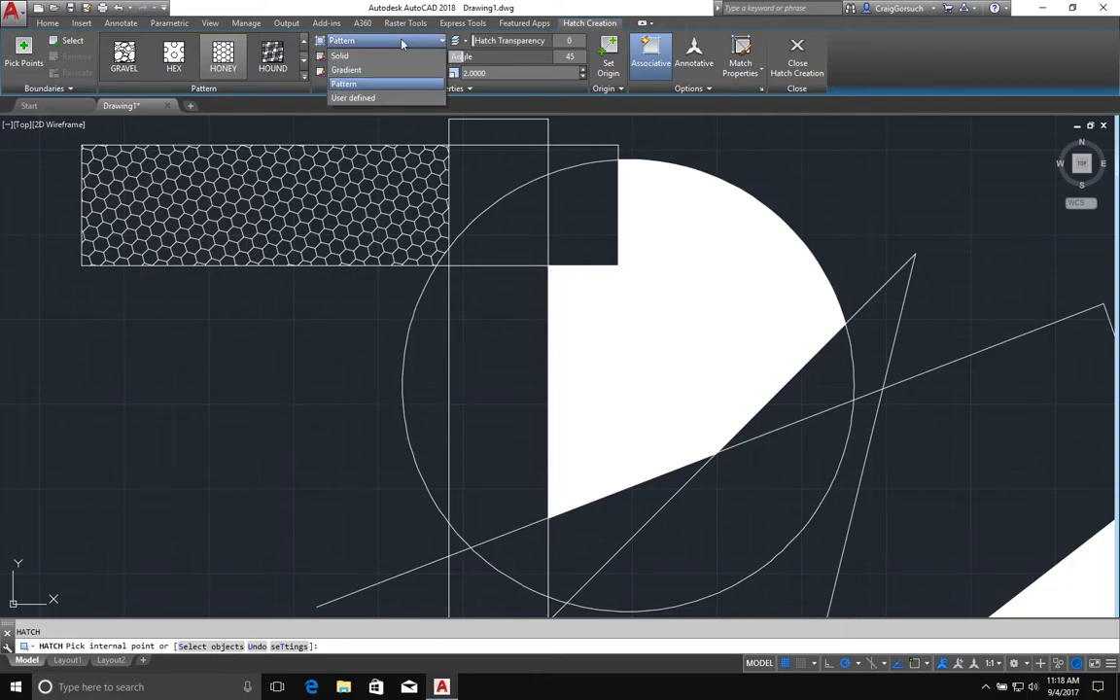
pyautogui.click(359, 98)
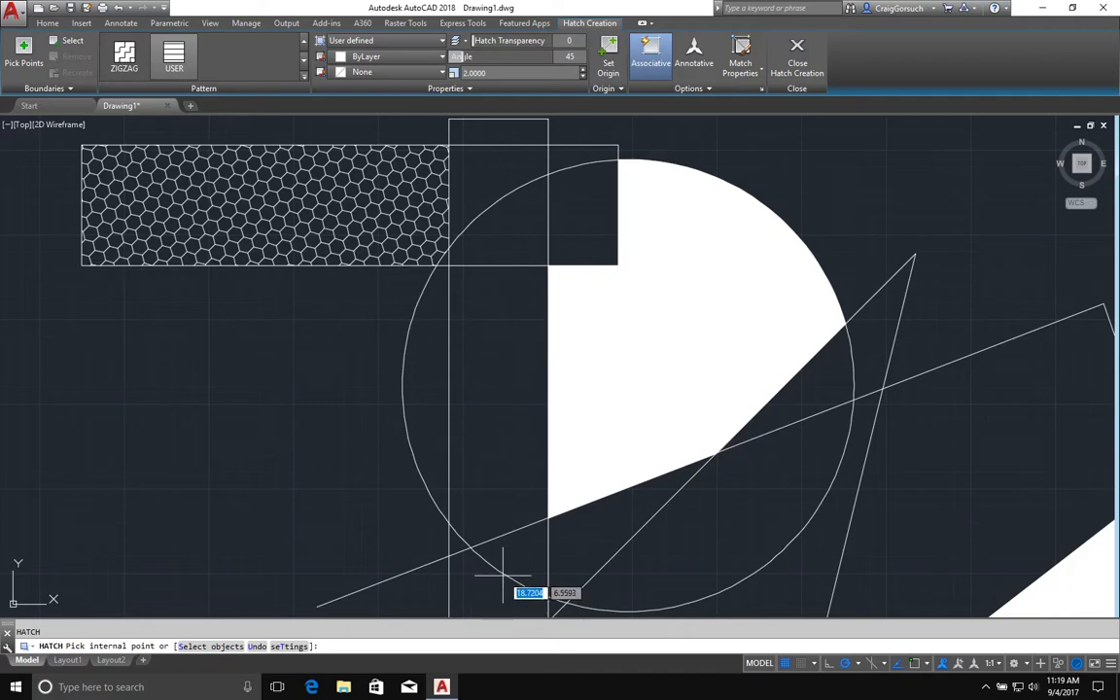
pyautogui.click(483, 365)
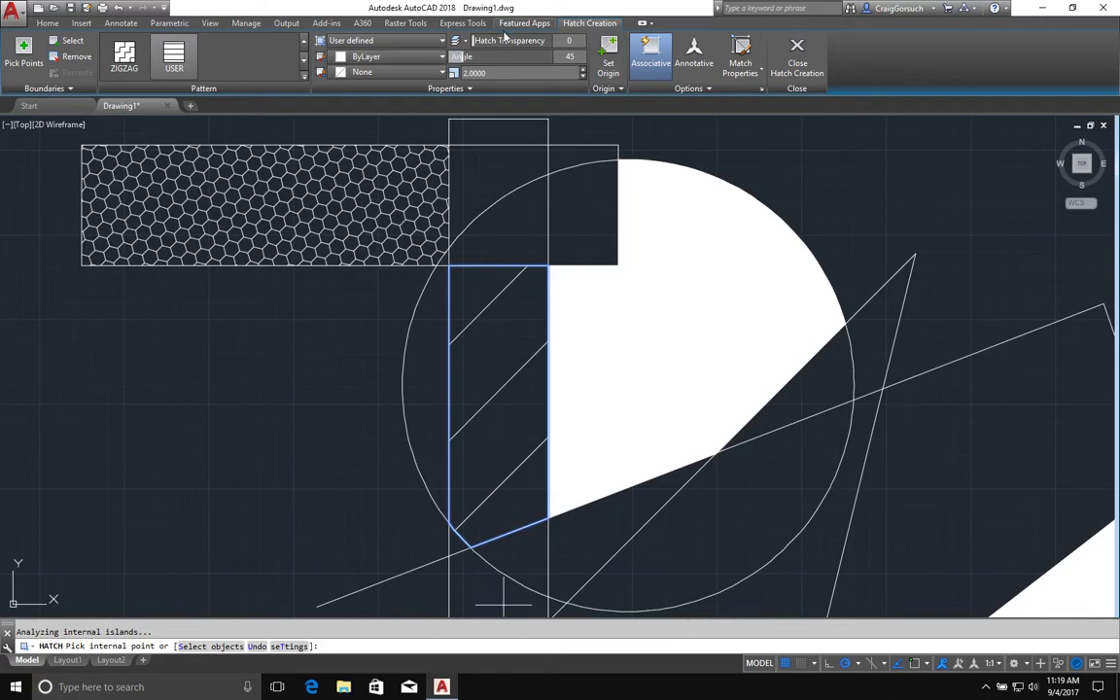
# Step: Set the user-defined hatch's line spacing first to 1 and finally to 0.5
pyautogui.click(500, 72)
pyautogui.write('1')
pyautogui.press('Return')
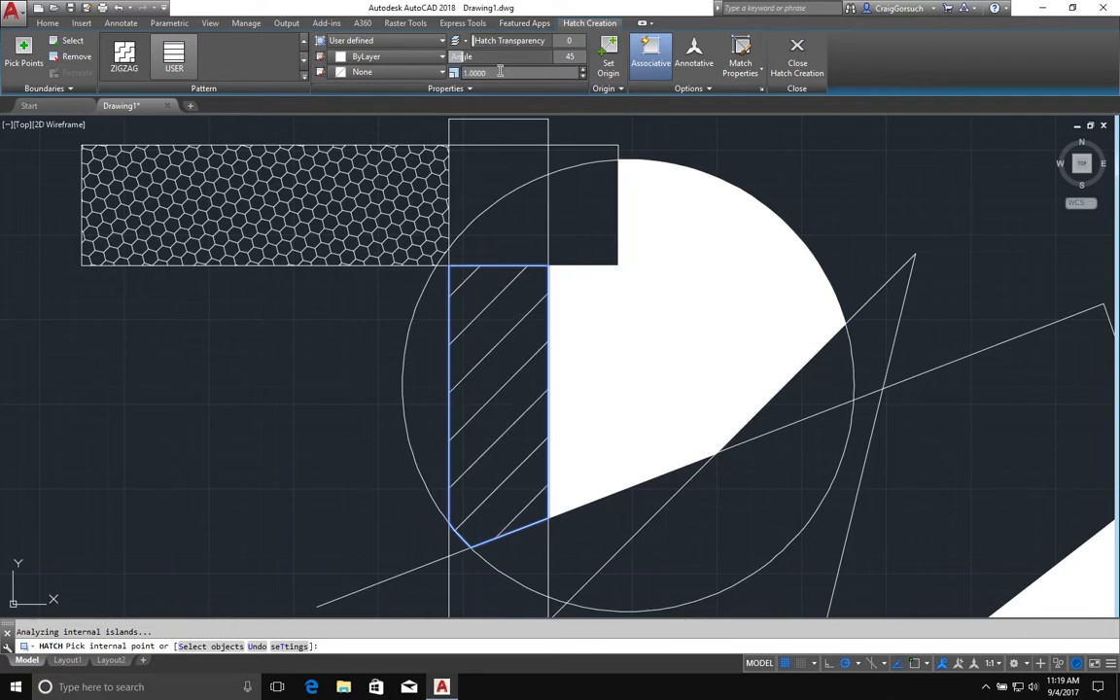
pyautogui.click(500, 72)
pyautogui.write('.5')
pyautogui.press('Return')
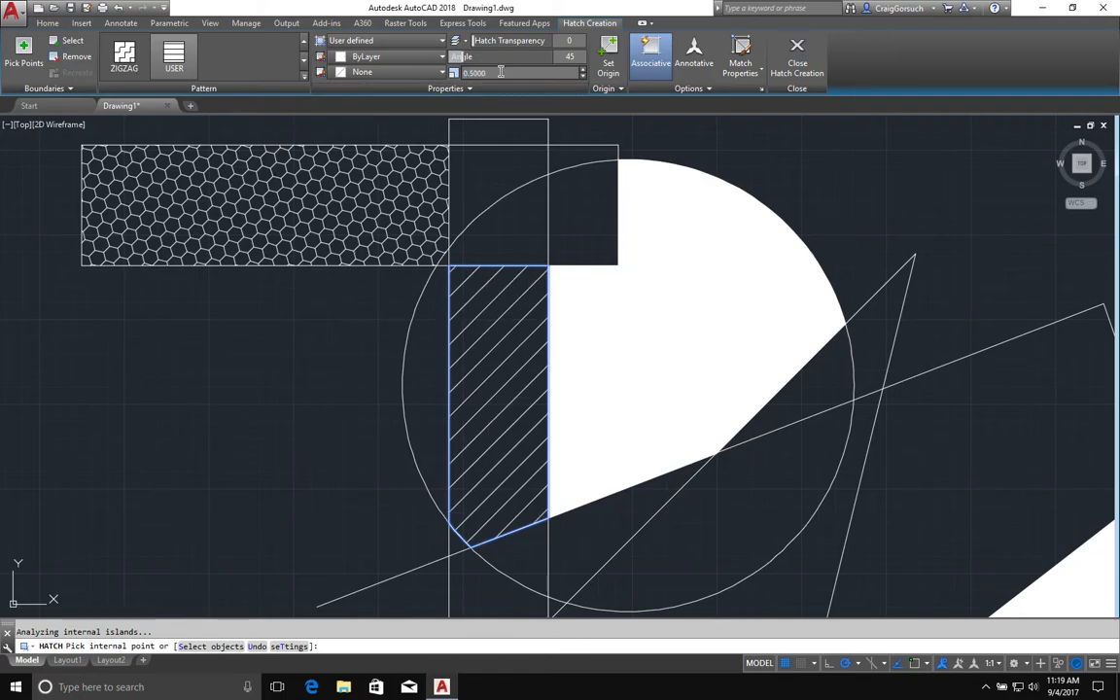
# Step: Turn on double lines for the user-defined hatch to make it a cross-hatch, and finish the hatch
pyautogui.click(449, 89)
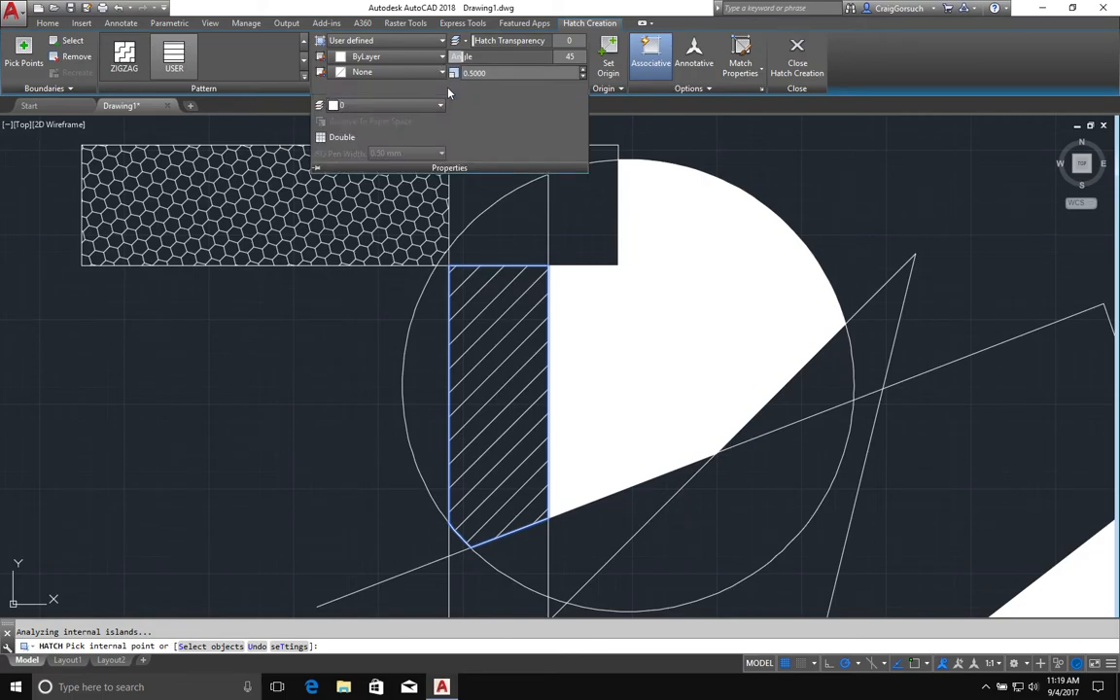
pyautogui.click(339, 138)
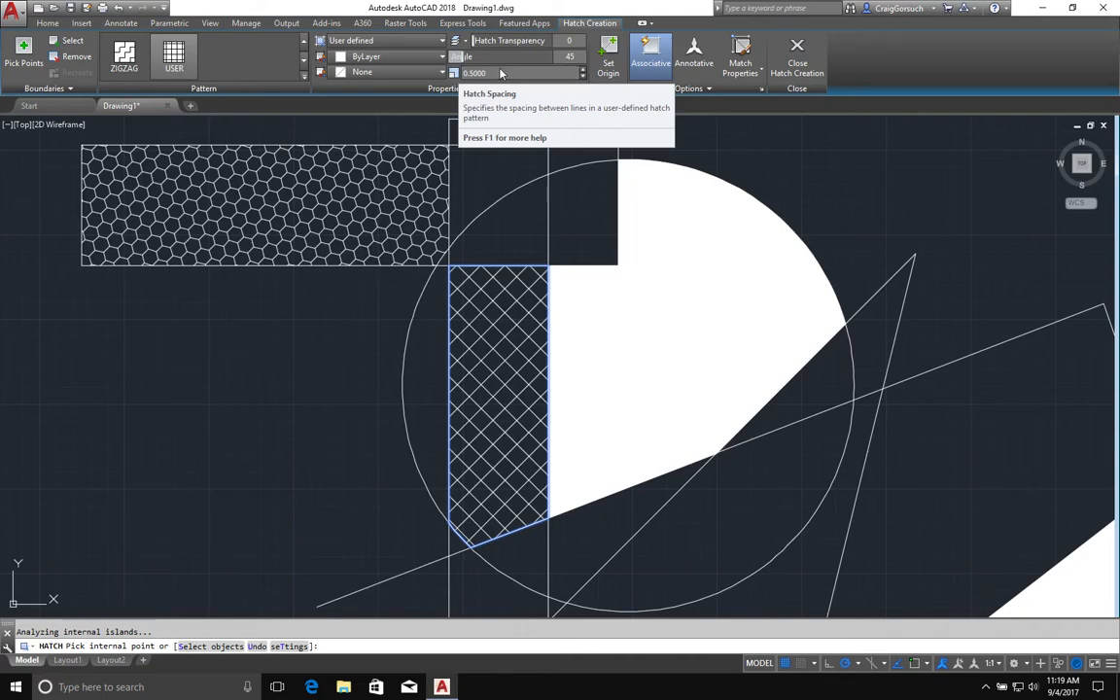
pyautogui.click(173, 55)
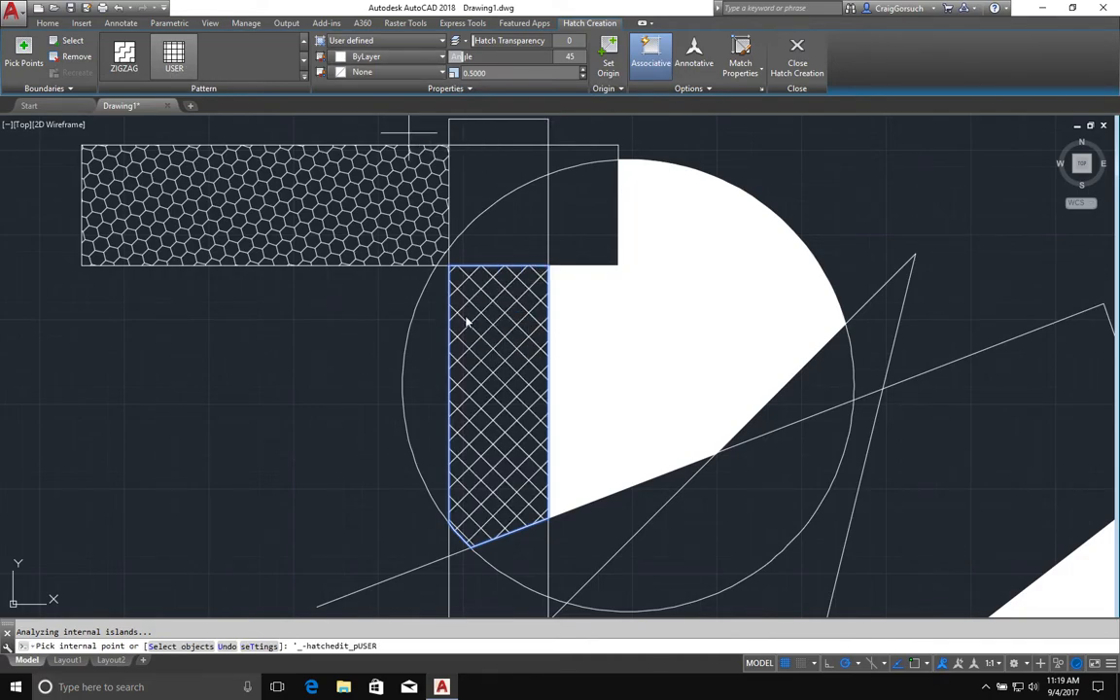
pyautogui.click(797, 65)
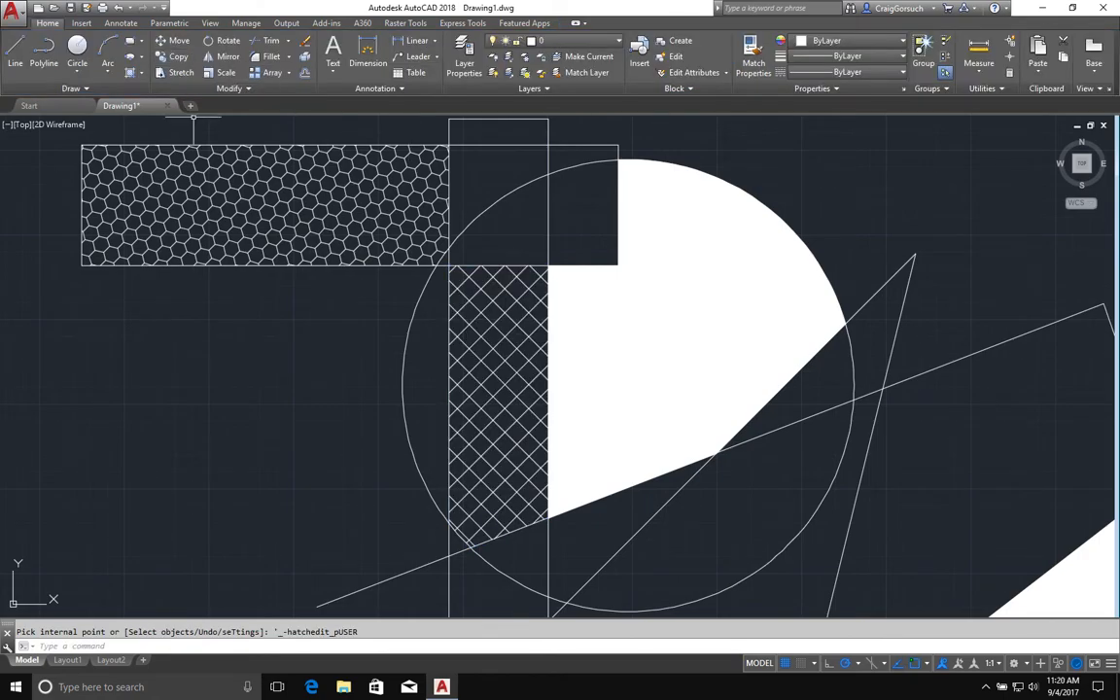
# Step: Hatch the area where the circle and both rectangles overlap with the predefined ANSI37 pattern at angle 0
pyautogui.write('h')
pyautogui.press('Return')
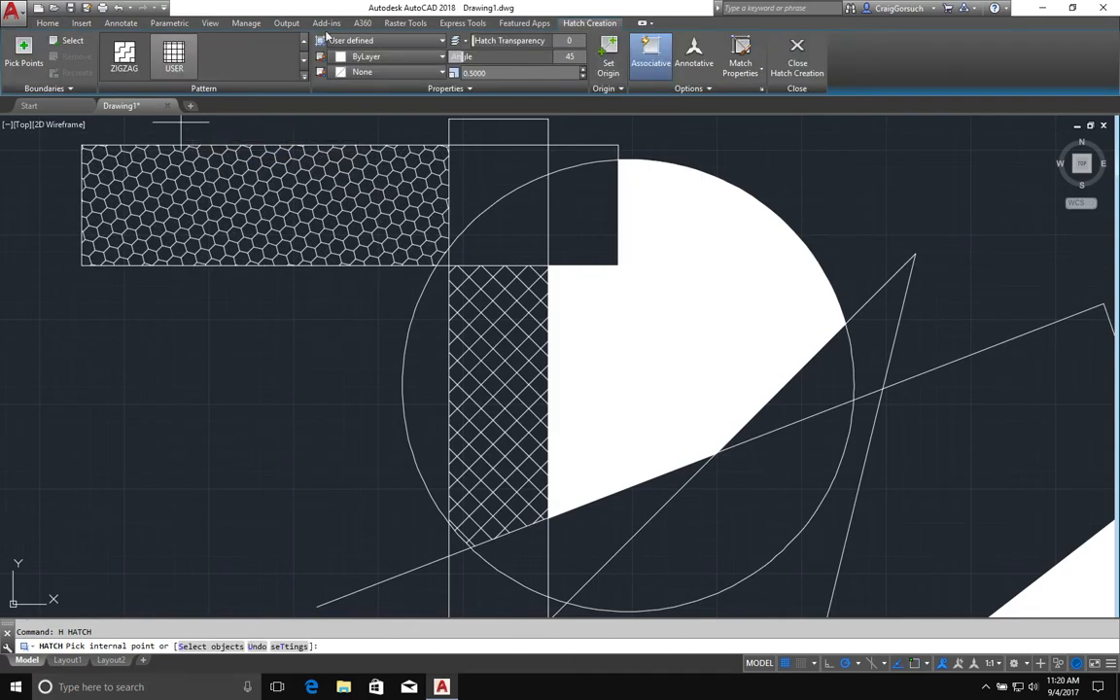
pyautogui.click(379, 40)
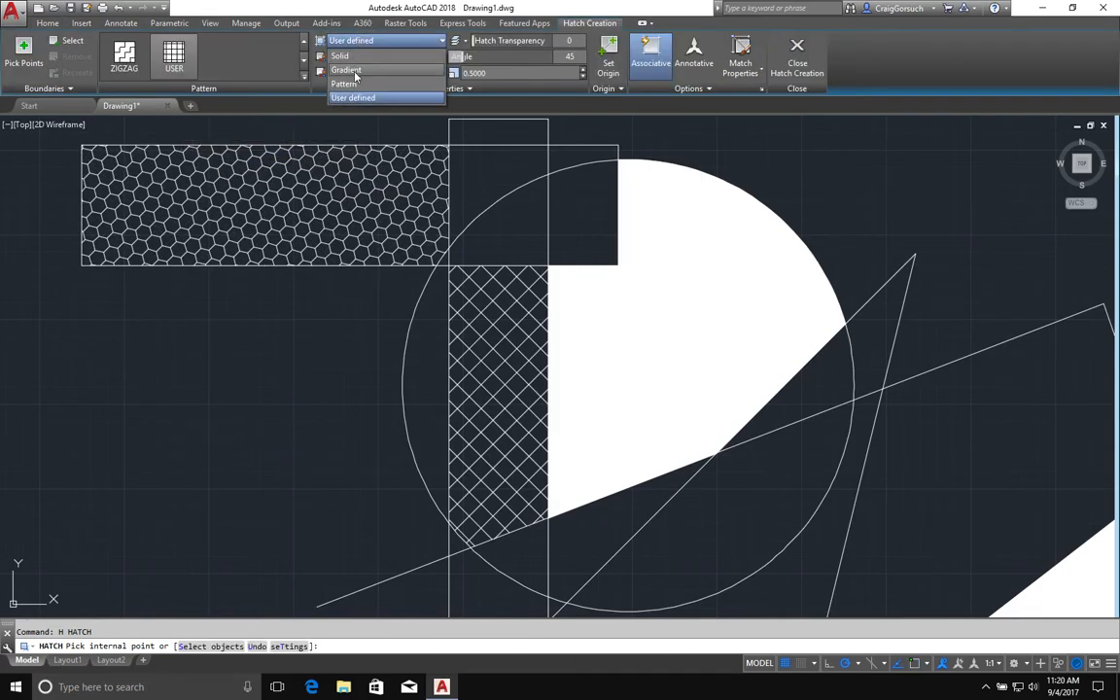
pyautogui.click(344, 83)
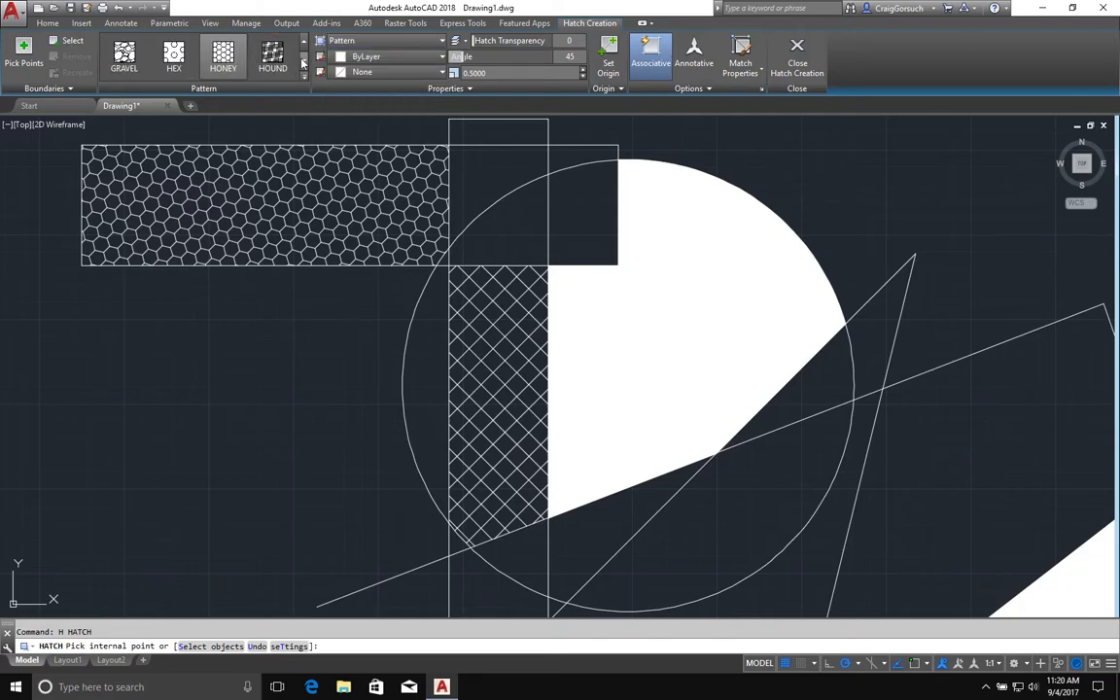
pyautogui.click(305, 46)
pyautogui.click(305, 46)
pyautogui.click(305, 46)
pyautogui.click(305, 46)
pyautogui.click(305, 45)
pyautogui.click(306, 45)
pyautogui.click(305, 46)
pyautogui.click(306, 45)
pyautogui.click(306, 45)
pyautogui.click(305, 46)
pyautogui.click(305, 45)
pyautogui.click(306, 45)
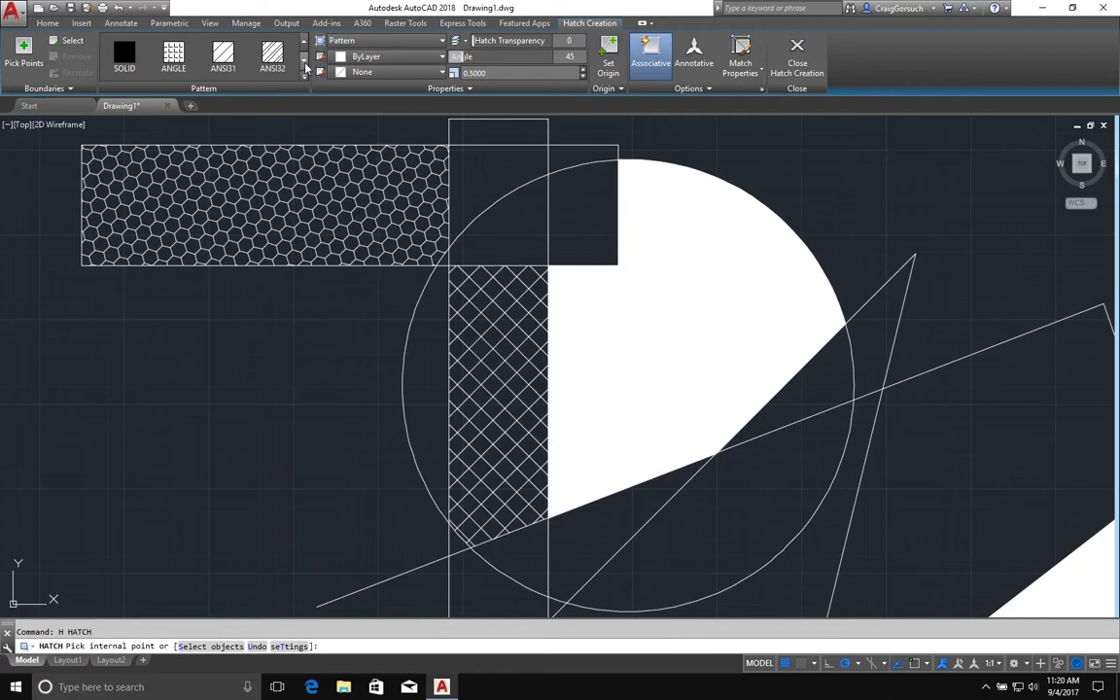
pyautogui.click(304, 64)
pyautogui.click(304, 64)
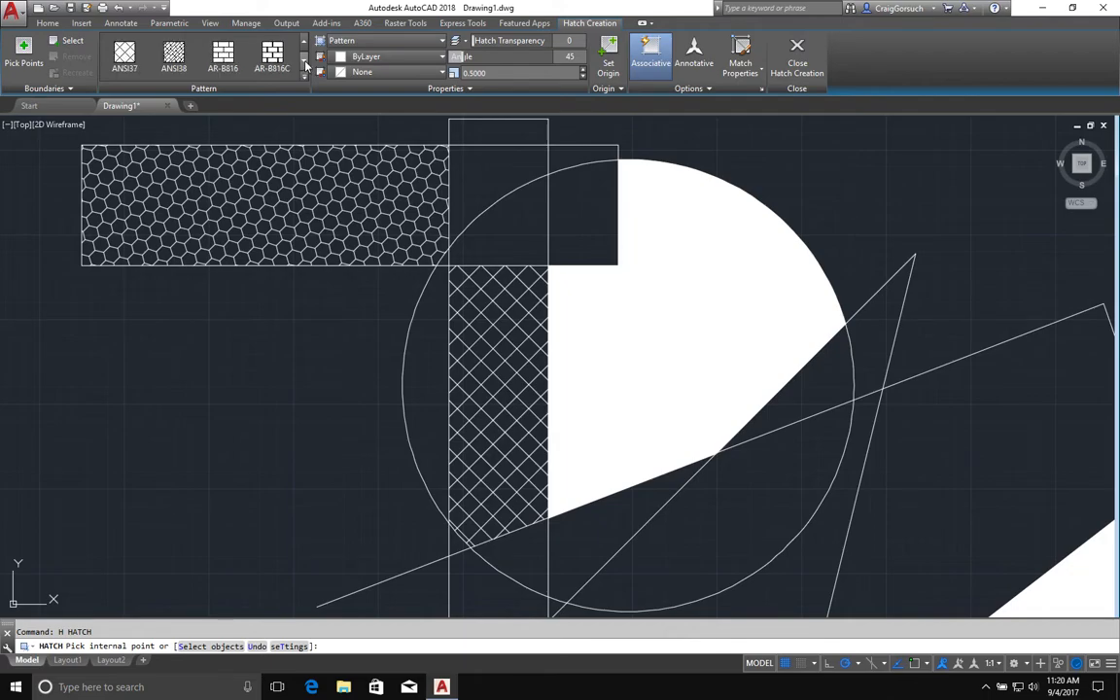
pyautogui.click(127, 57)
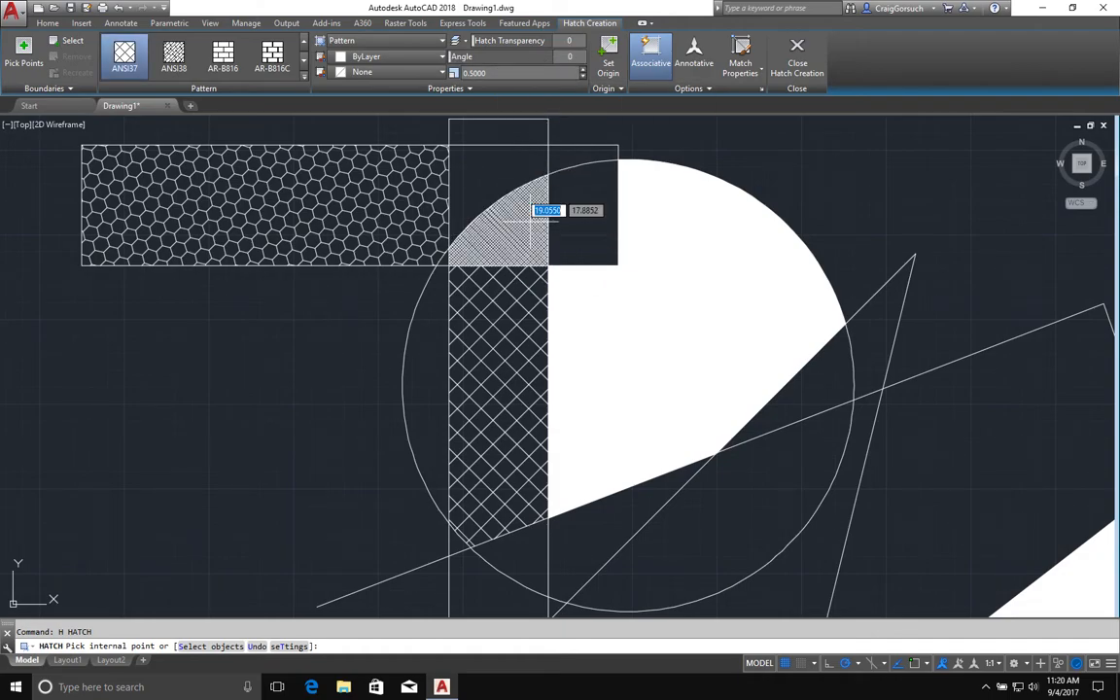
pyautogui.click(515, 204)
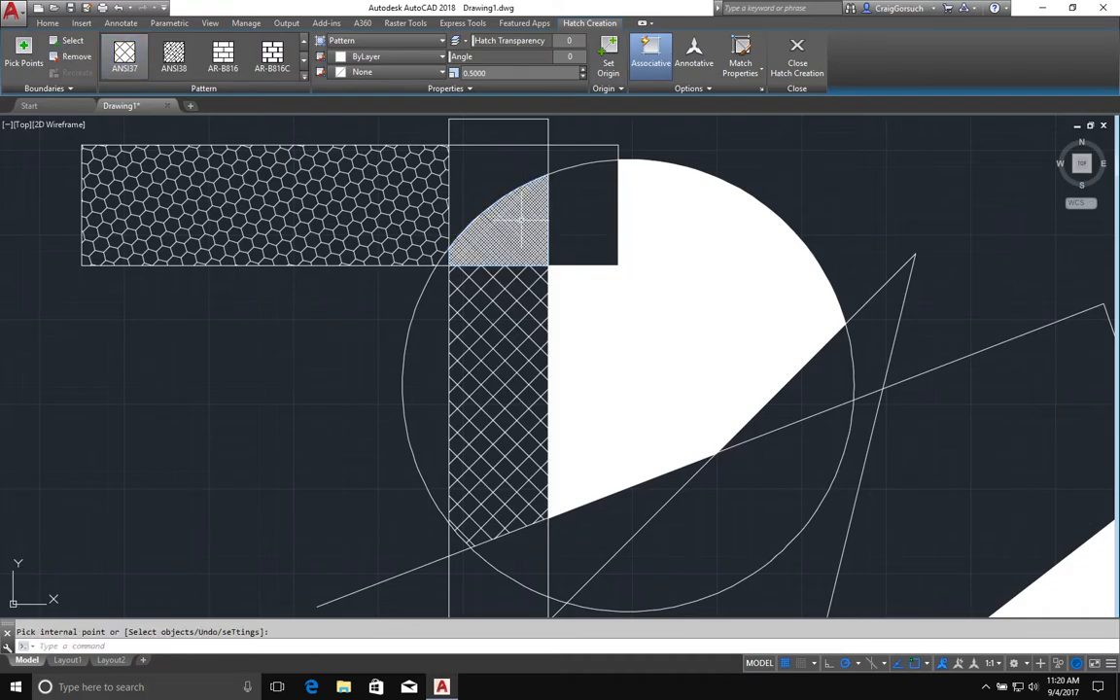
pyautogui.press('Return')
# Step: Compare the line spacing of the ANSI37 hatch with the user-defined cross-hatch directly below it
pyautogui.scroll(6, 523, 243)
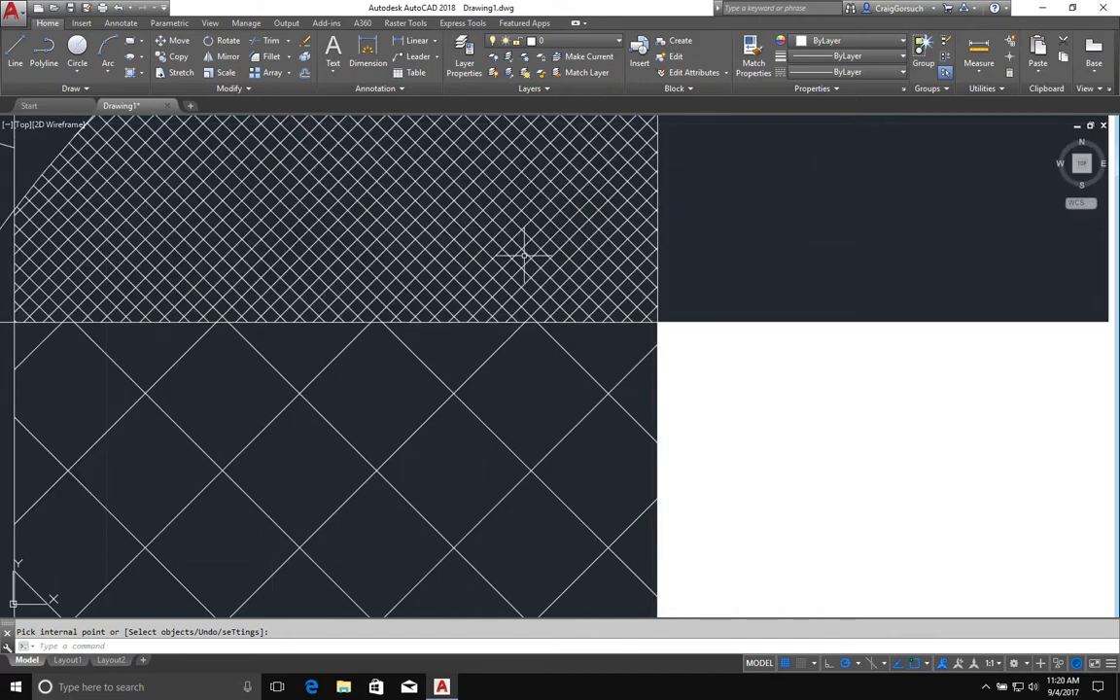
pyautogui.scroll(2, 456, 376)
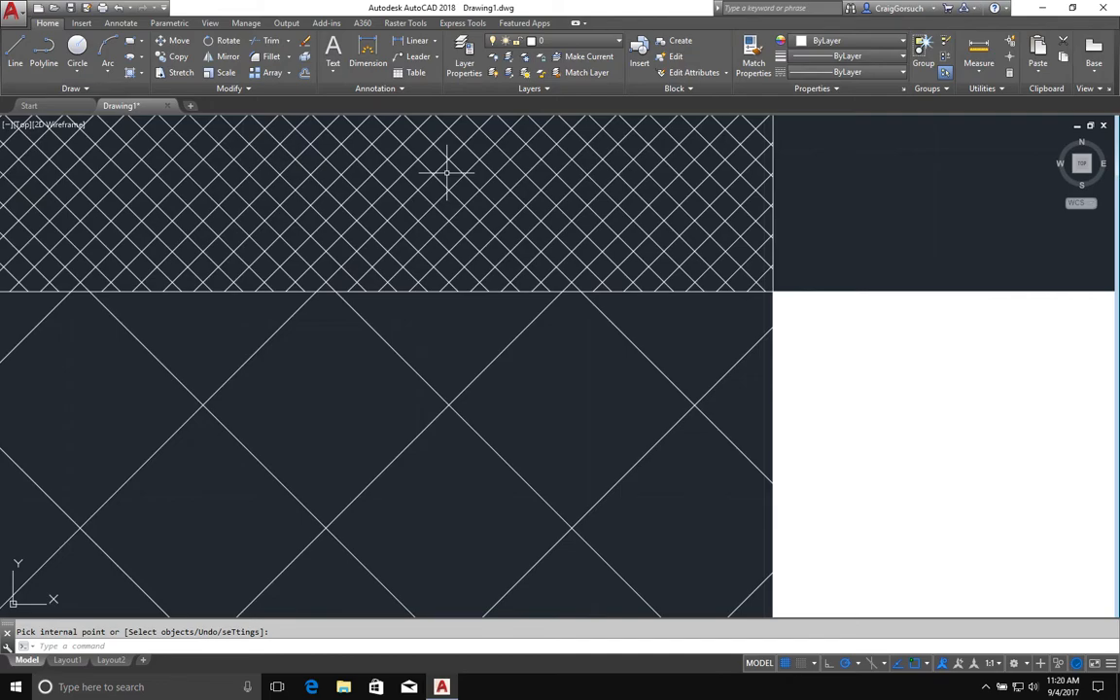
pyautogui.scroll(2, 446, 173)
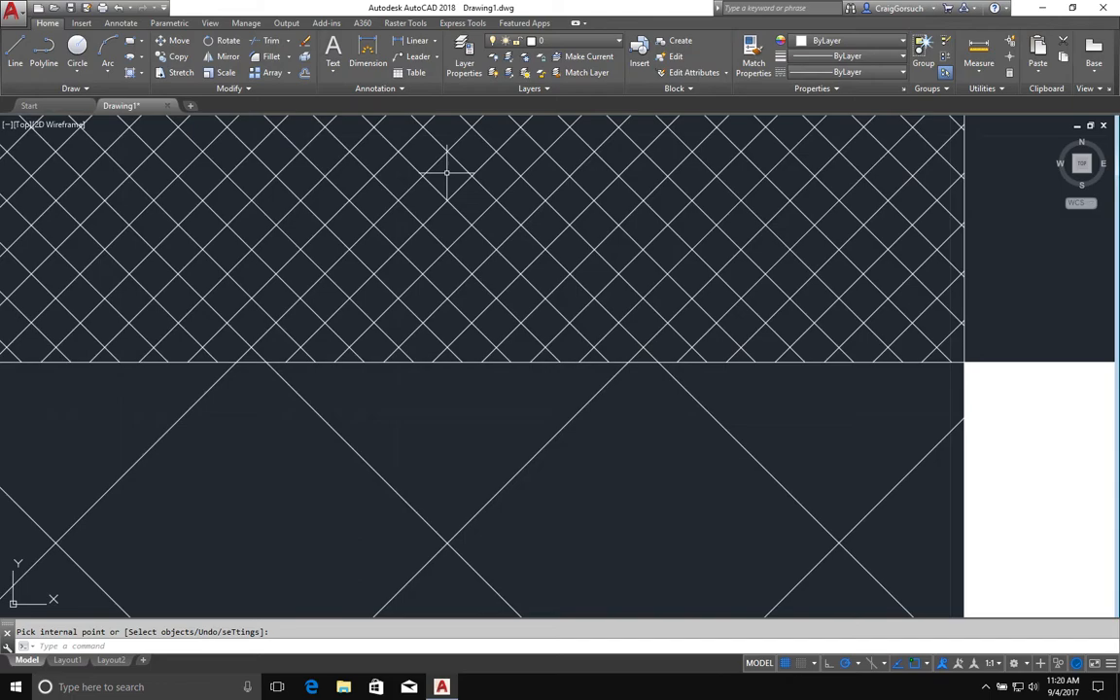
pyautogui.scroll(-3, 446, 173)
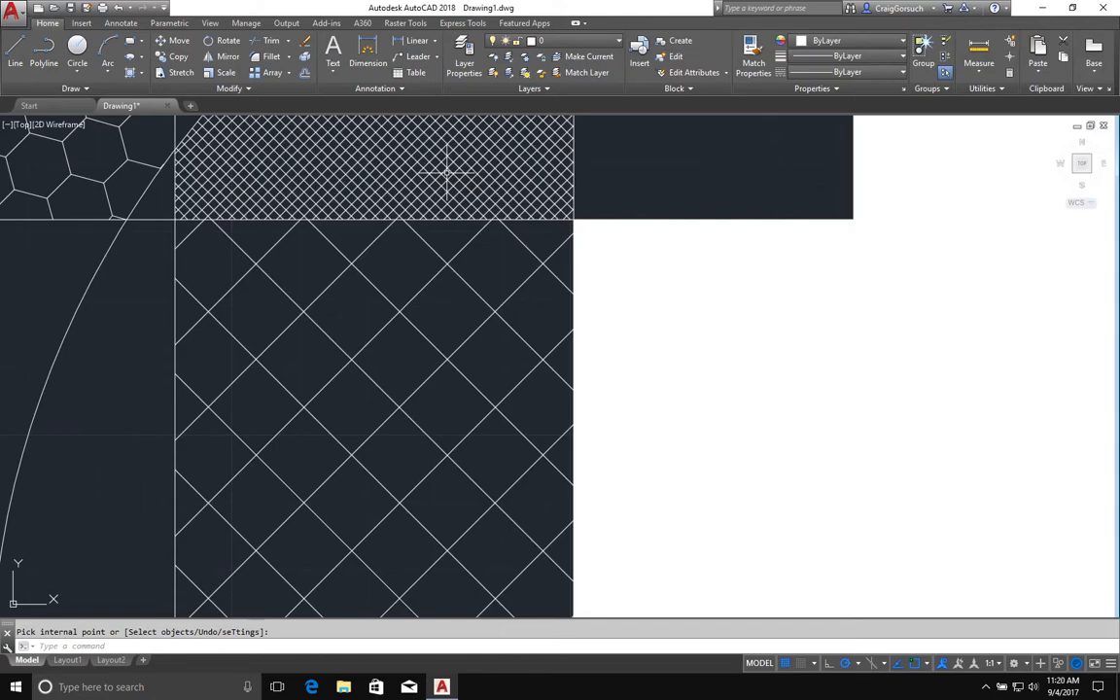
pyautogui.scroll(-2, 446, 173)
pyautogui.scroll(-2, 446, 173)
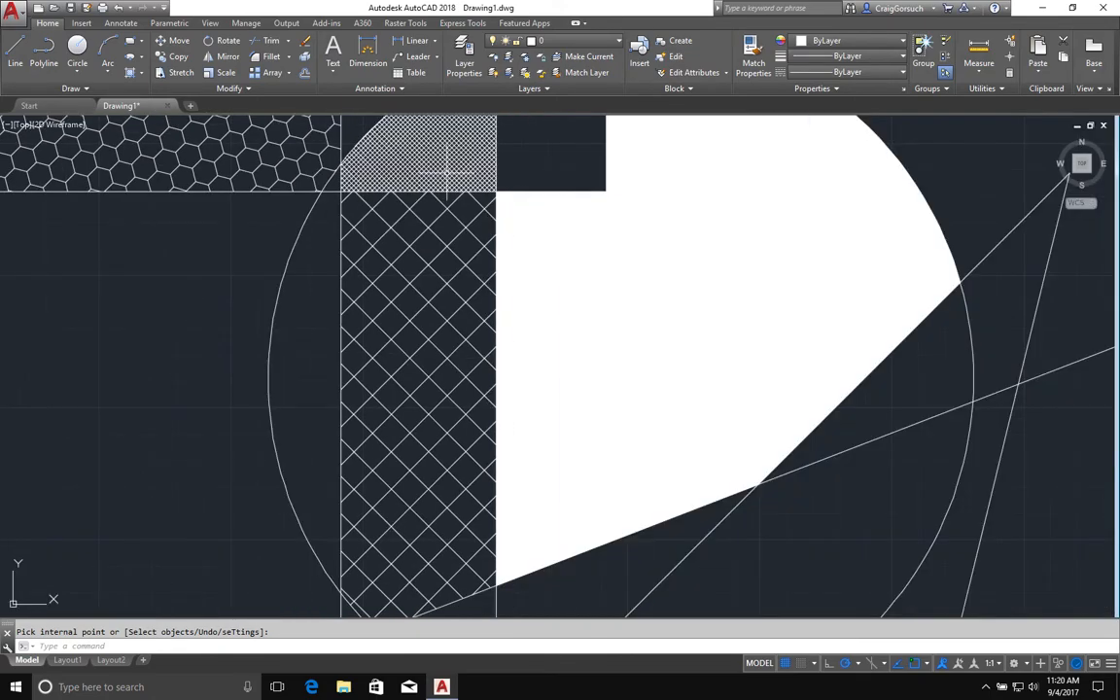
pyautogui.scroll(-2, 253, 301)
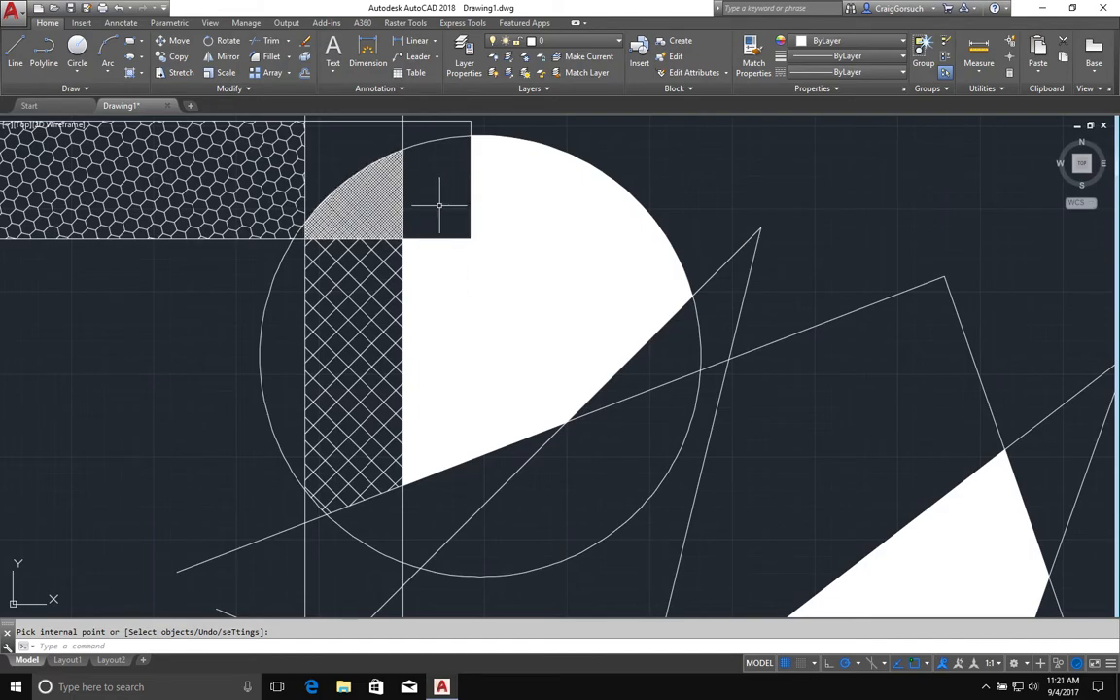
# Step: Erase the ANSI37 hatch from the area where the circle and both rectangles overlap
pyautogui.press('Escape')
pyautogui.click(365, 199)
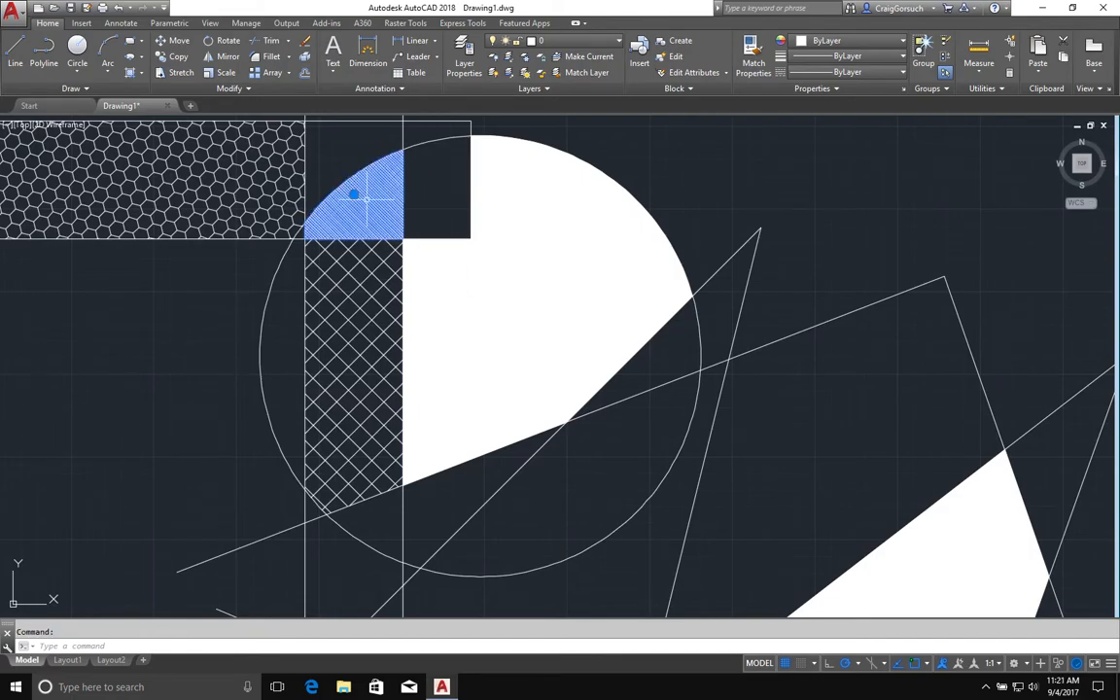
pyautogui.press('Escape')
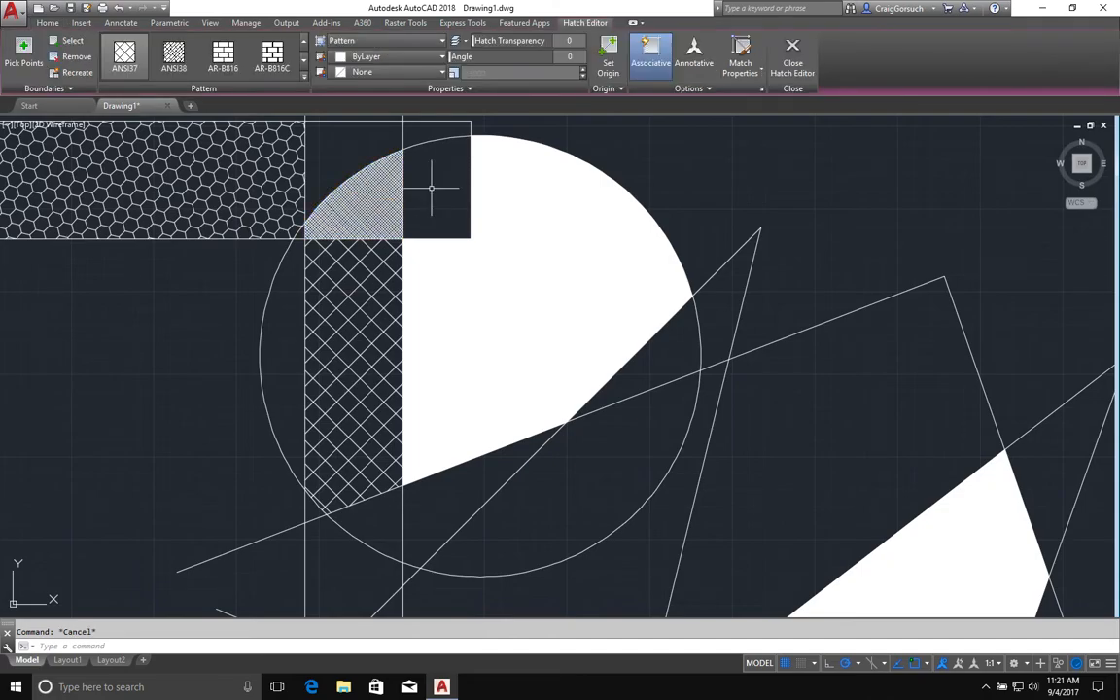
pyautogui.moveTo(432, 188); pyautogui.dragTo(502, 277, button='middle')
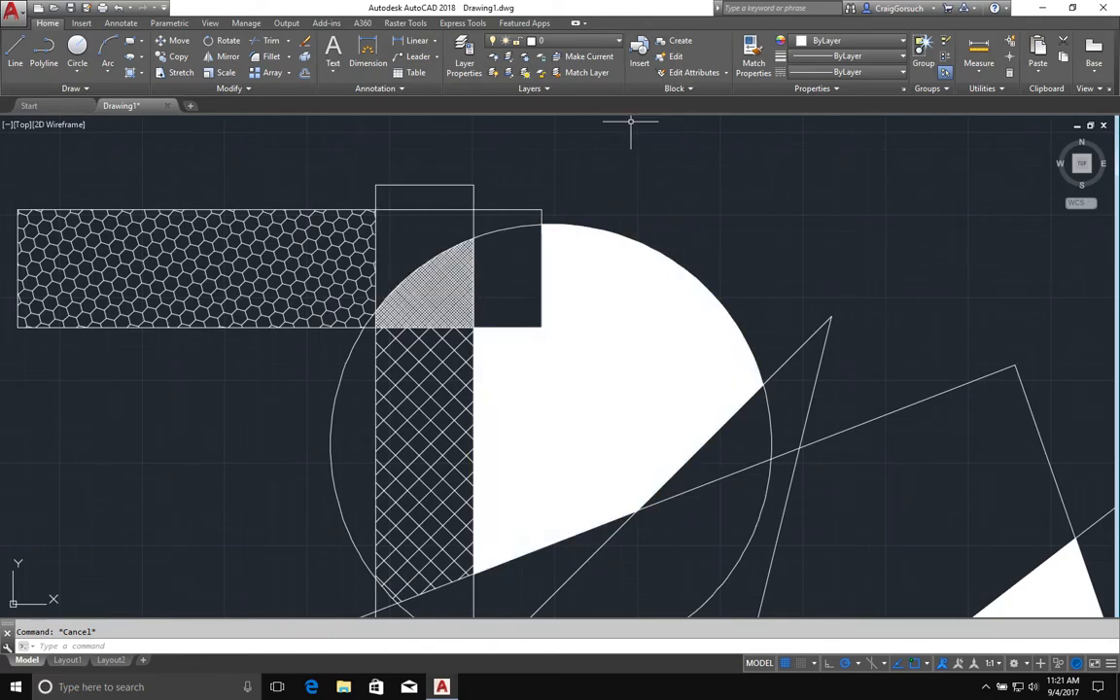
pyautogui.scroll(-2, 612, 123)
pyautogui.moveTo(610, 123); pyautogui.dragTo(478, 174, button='middle')
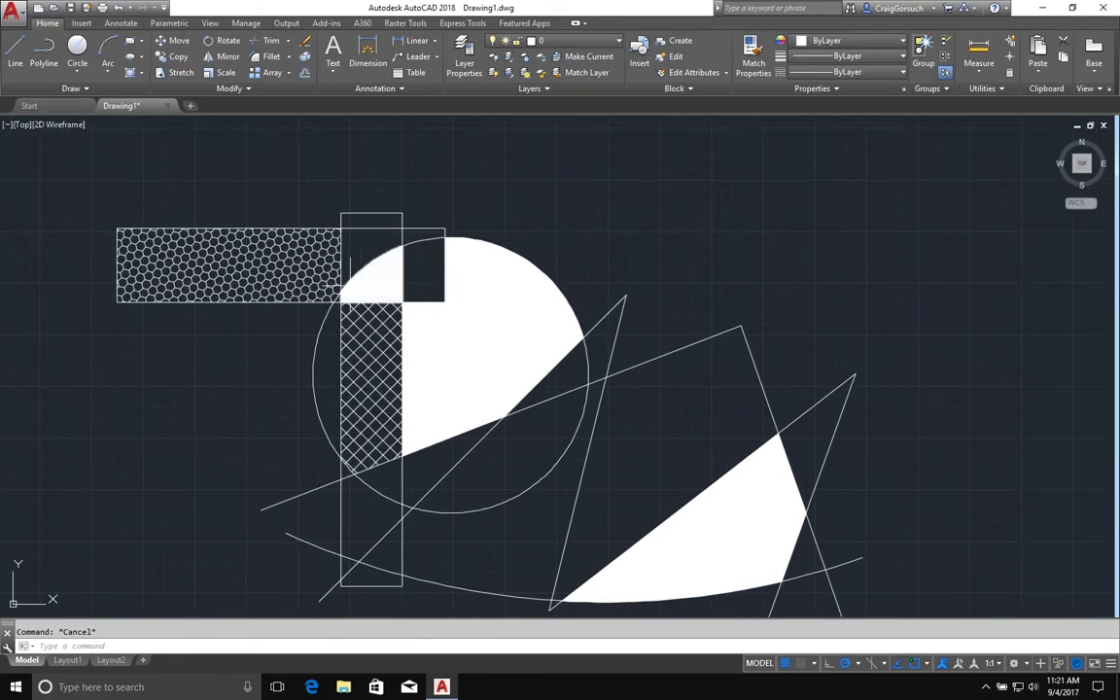
pyautogui.write('e')
pyautogui.press('Return')
pyautogui.click(386, 279)
pyautogui.press('Return')
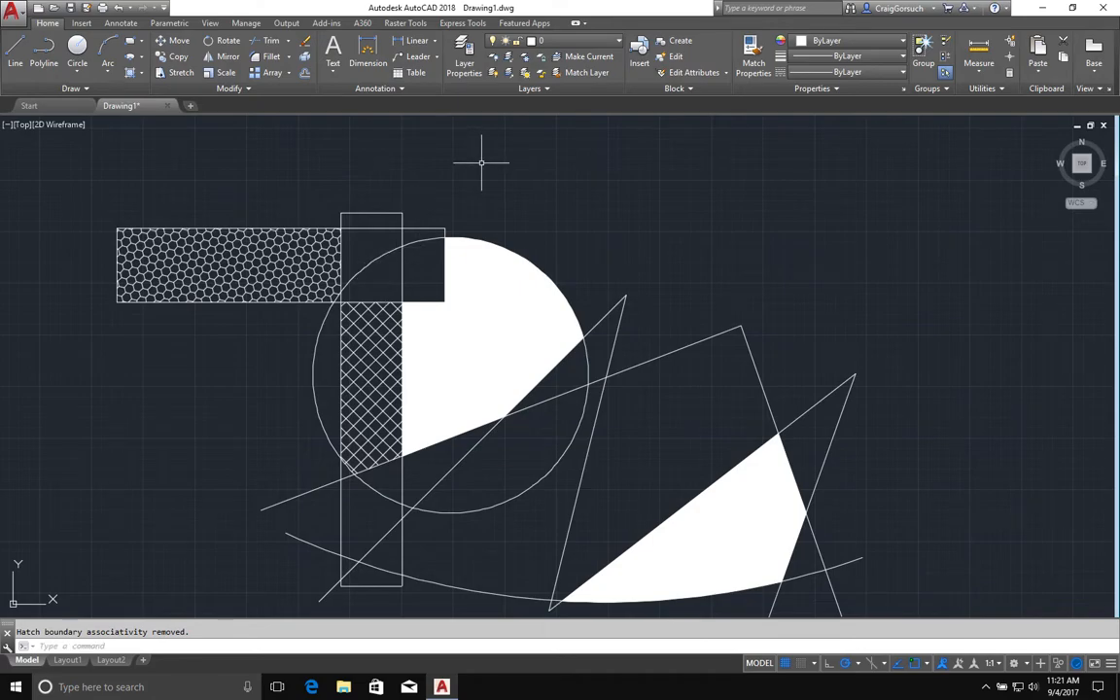
# Step: Select the user-defined cross-hatch in the vertical rectangle to view its hatch settings, then clear the selection
pyautogui.click(351, 423)
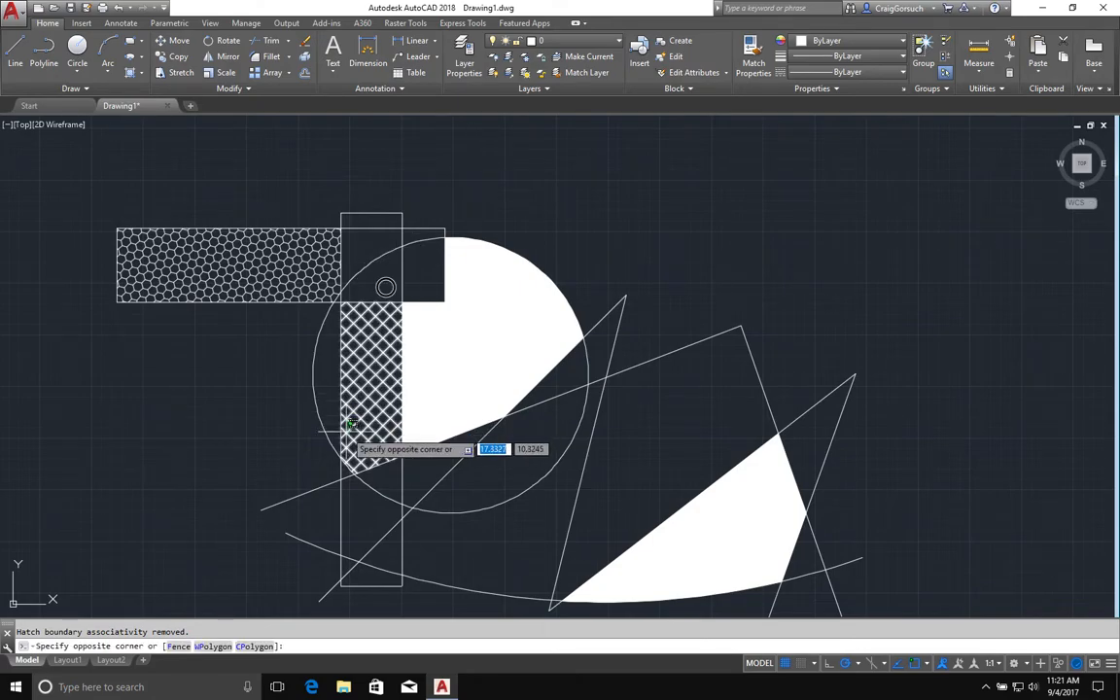
pyautogui.click(347, 429)
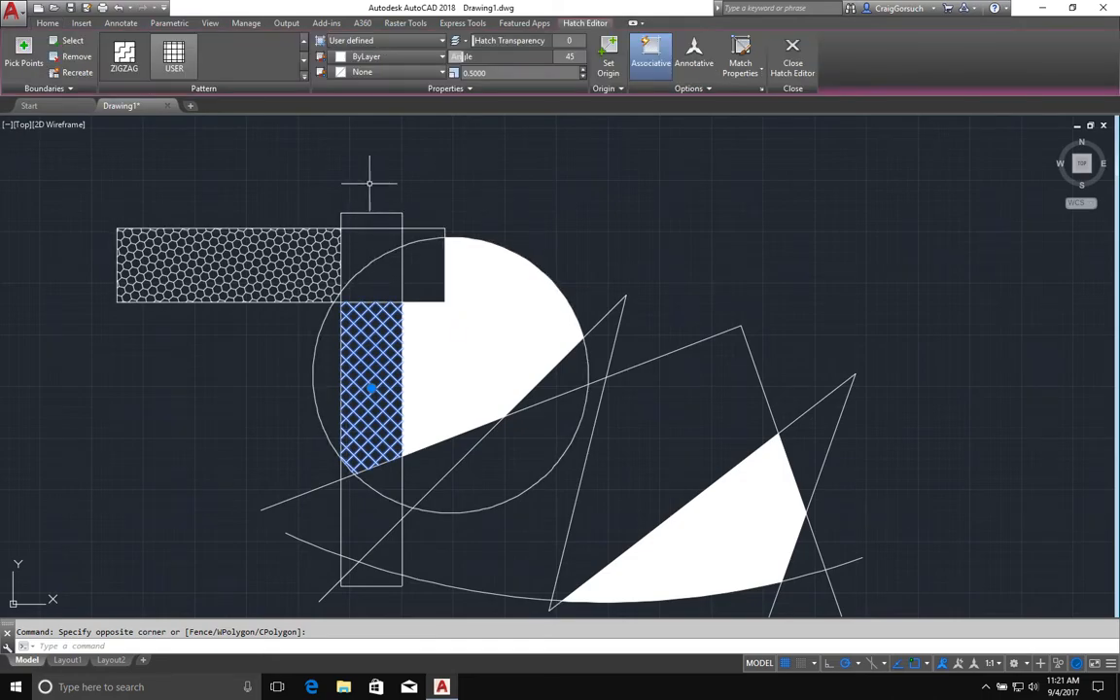
pyautogui.press('Escape')
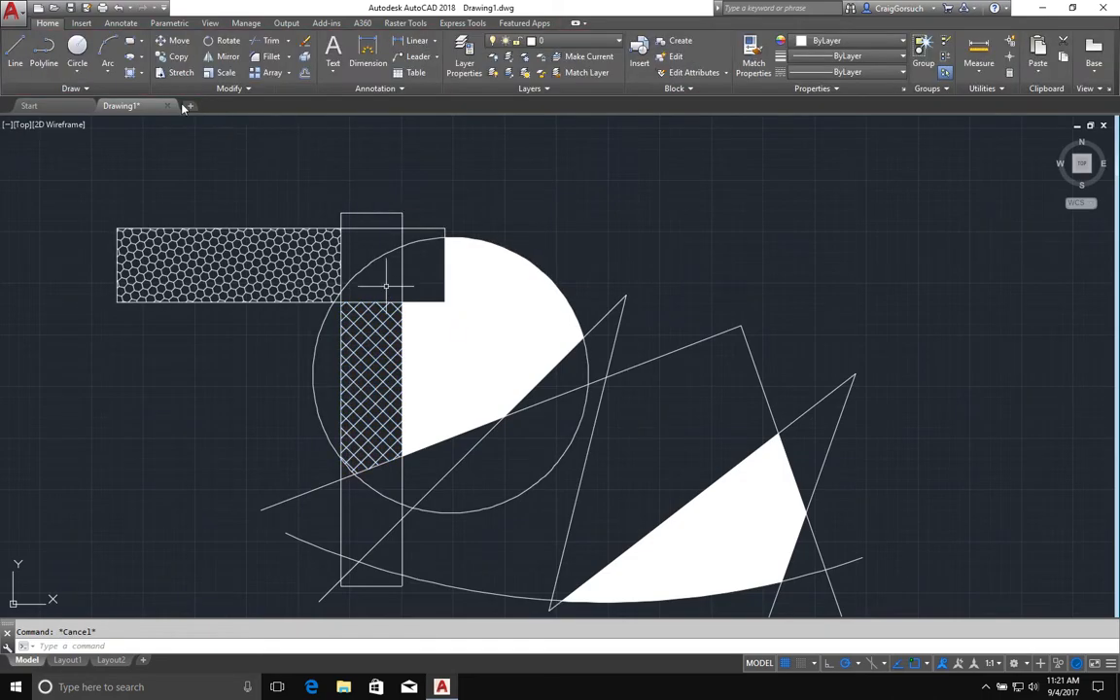
# Step: Start a gradient fill and examine the index and true color choices for its first color without changing it
pyautogui.click(142, 74)
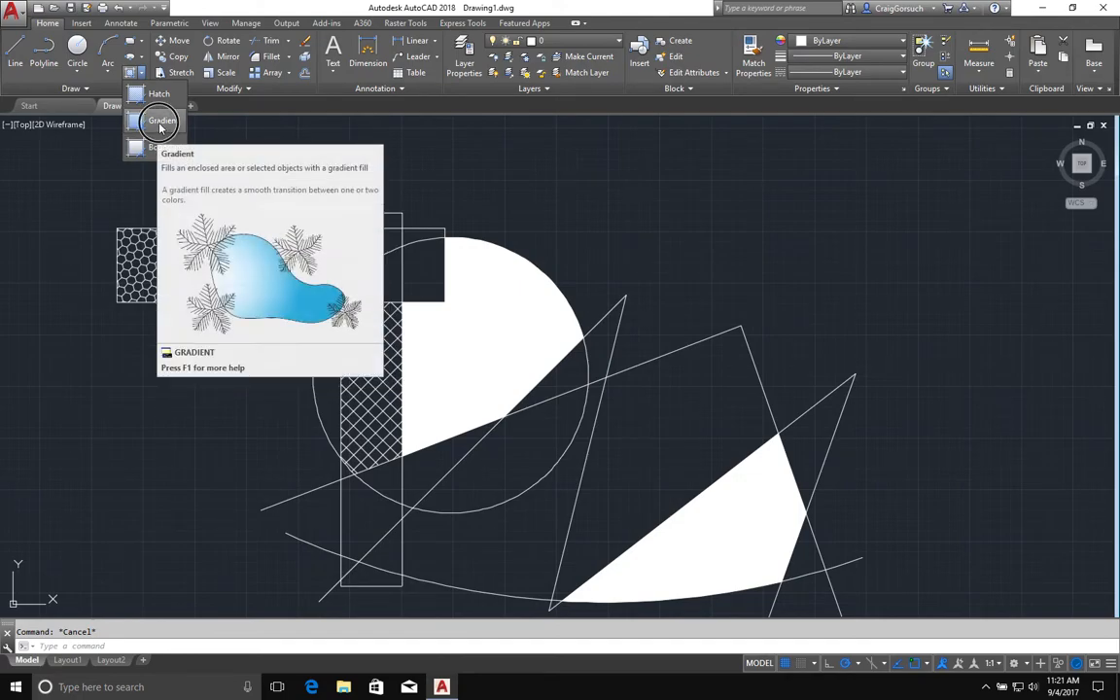
pyautogui.click(161, 124)
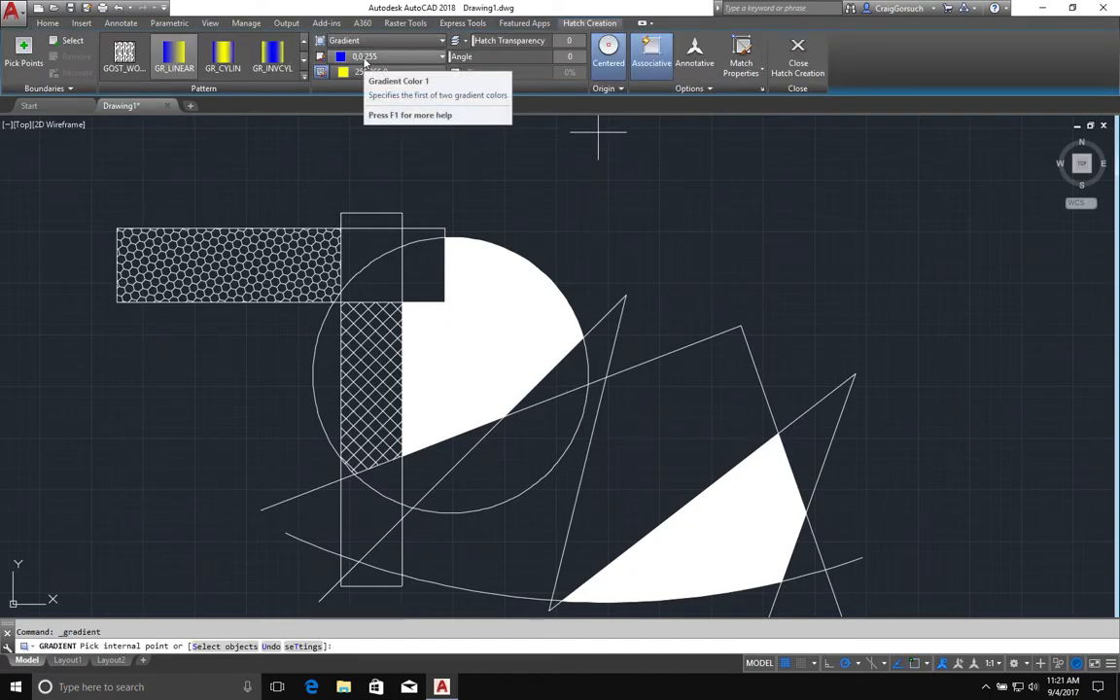
pyautogui.click(364, 58)
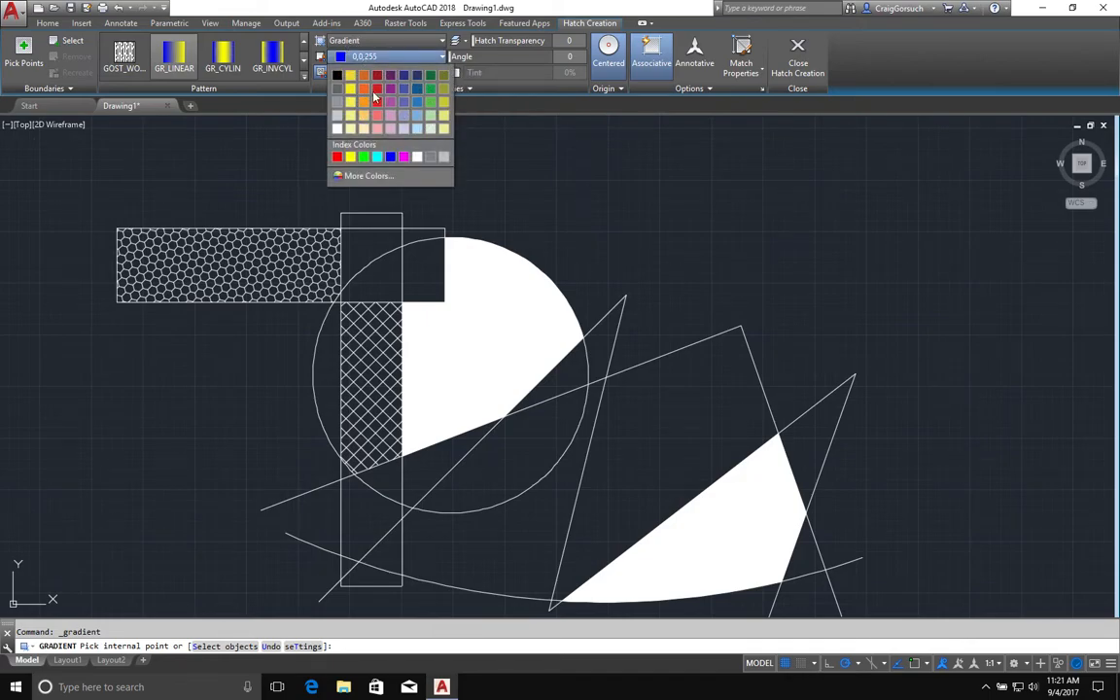
pyautogui.click(366, 176)
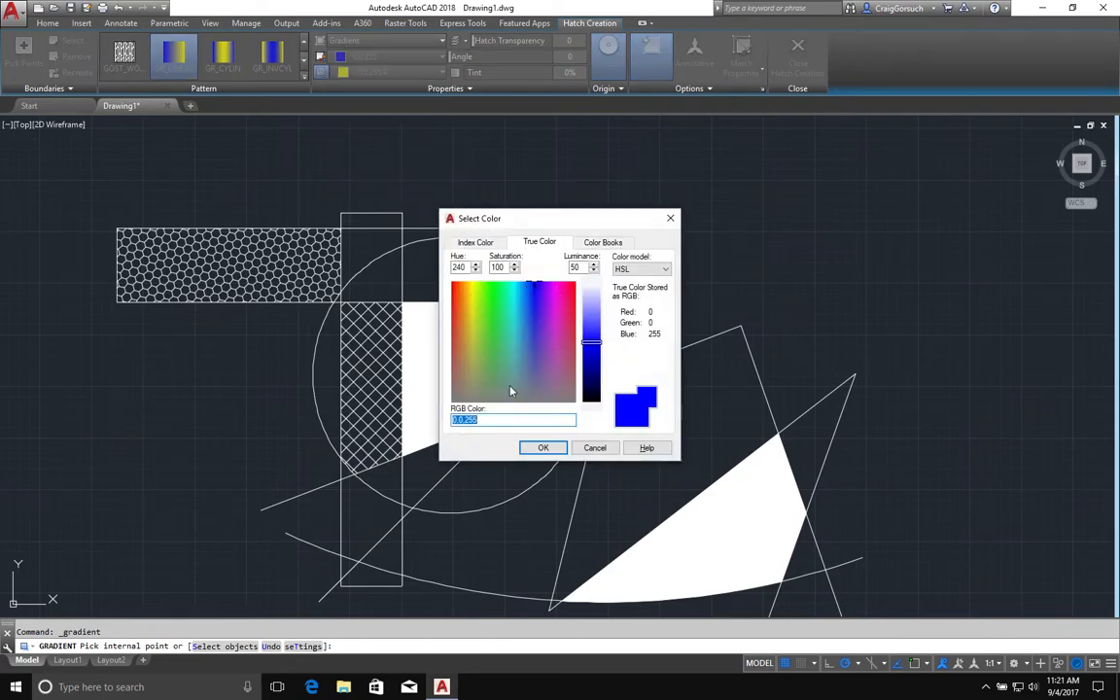
pyautogui.click(475, 245)
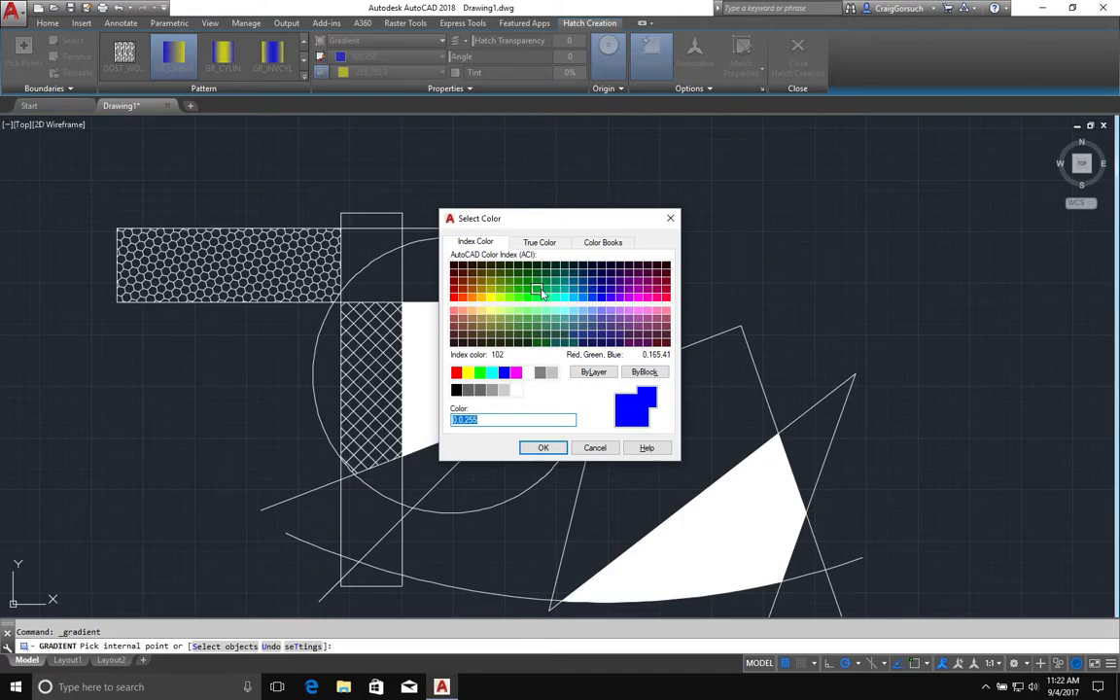
pyautogui.click(542, 244)
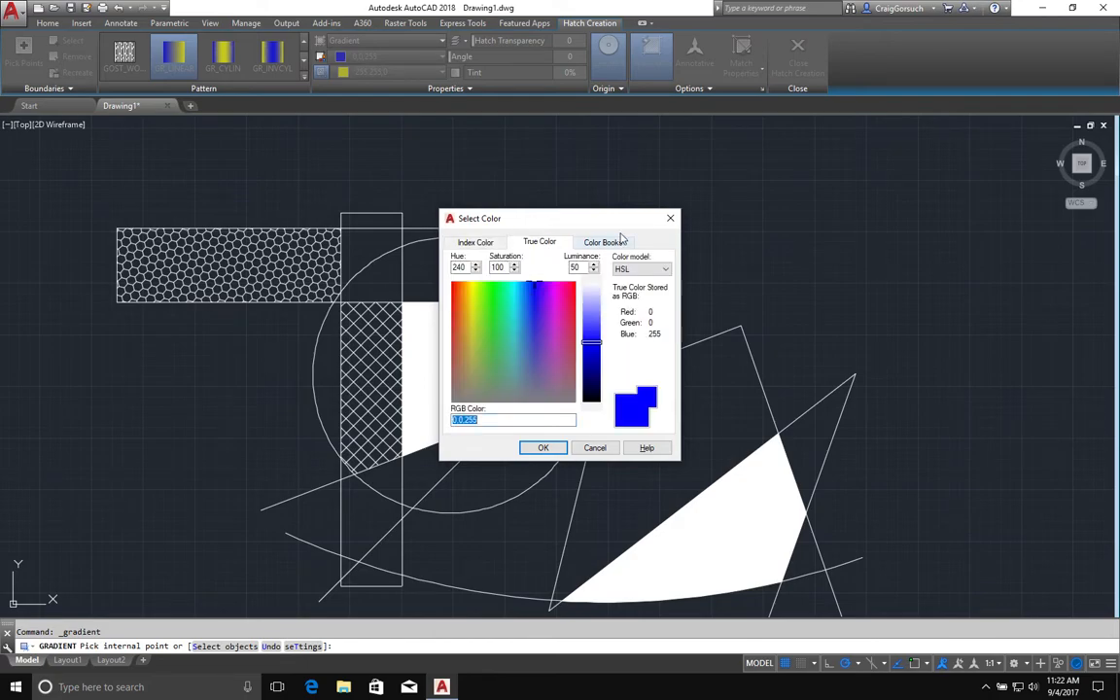
pyautogui.click(673, 220)
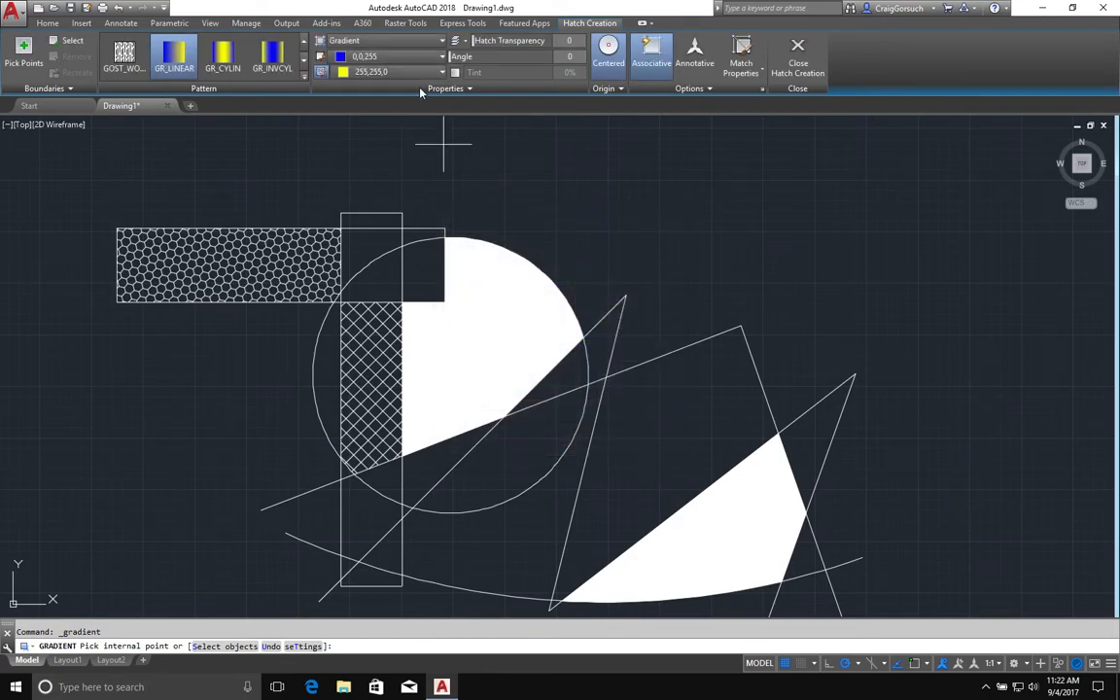
# Step: Set the gradient's first color to orange 248,153,30 and its second color to yellow-green 200,201,45
pyautogui.click(394, 58)
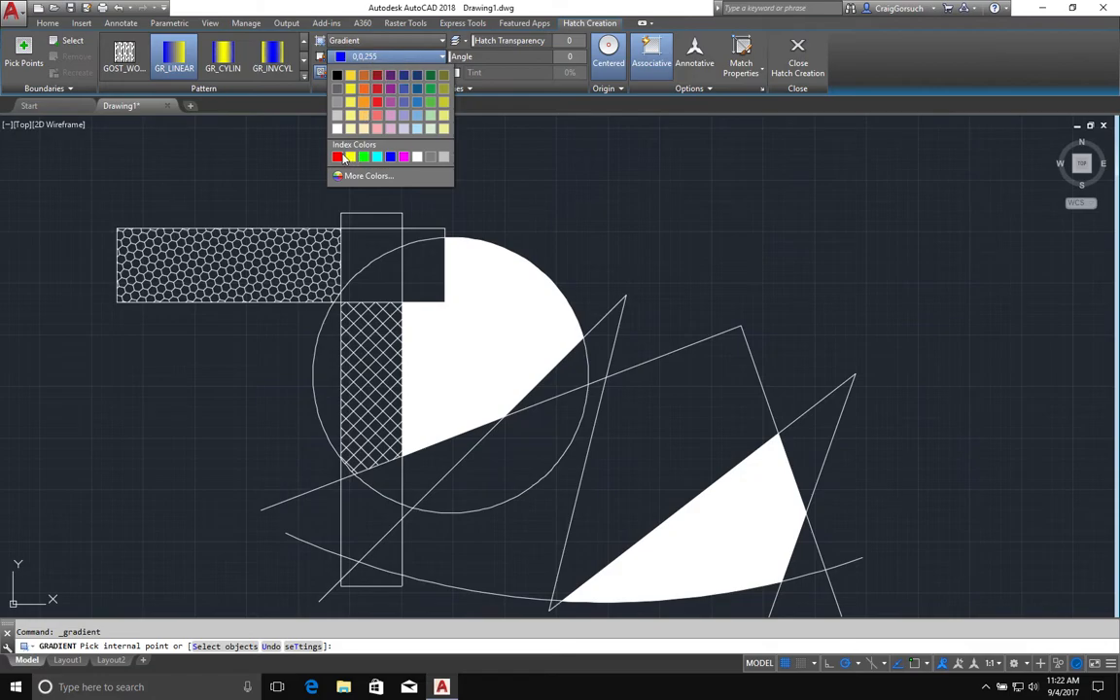
pyautogui.click(363, 103)
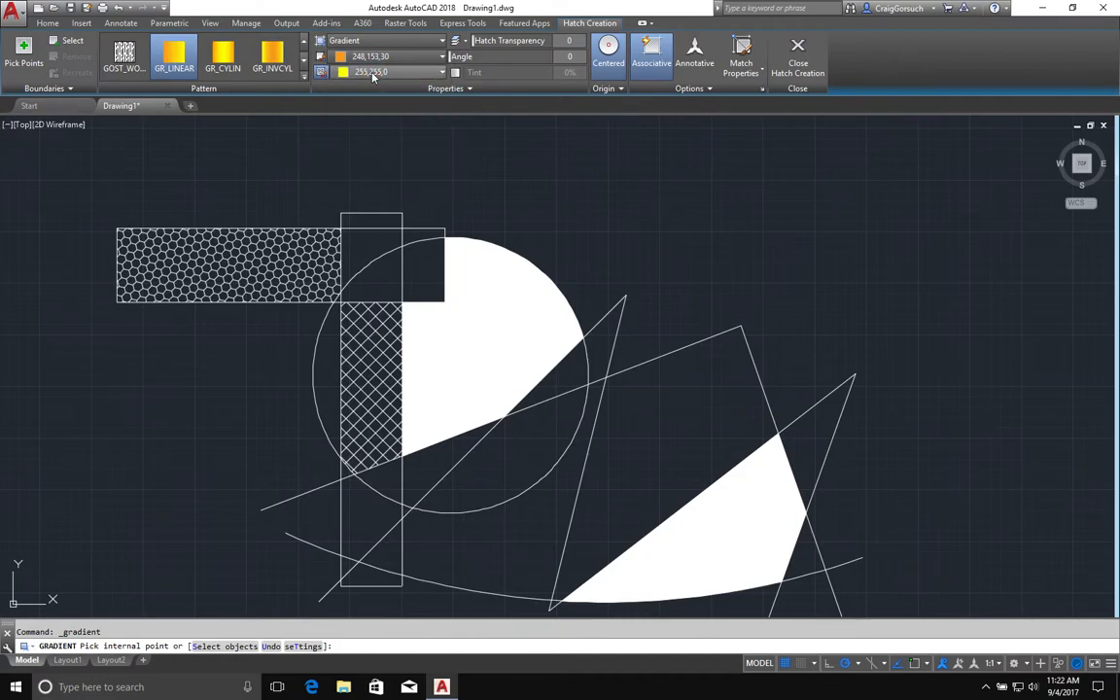
pyautogui.click(372, 73)
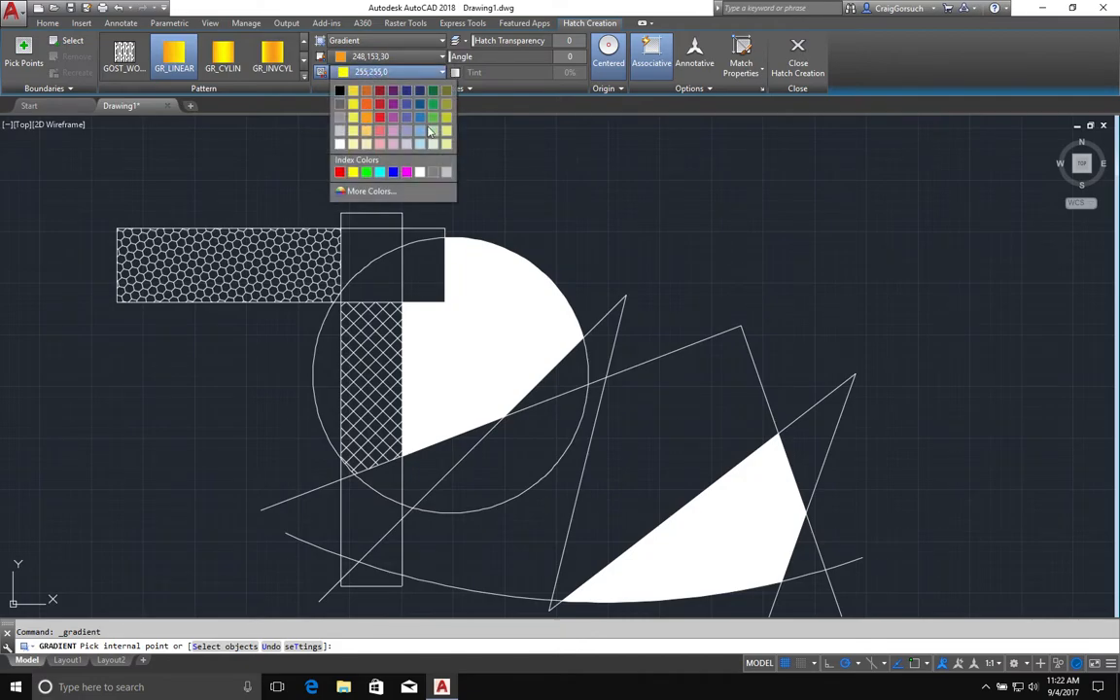
pyautogui.click(446, 118)
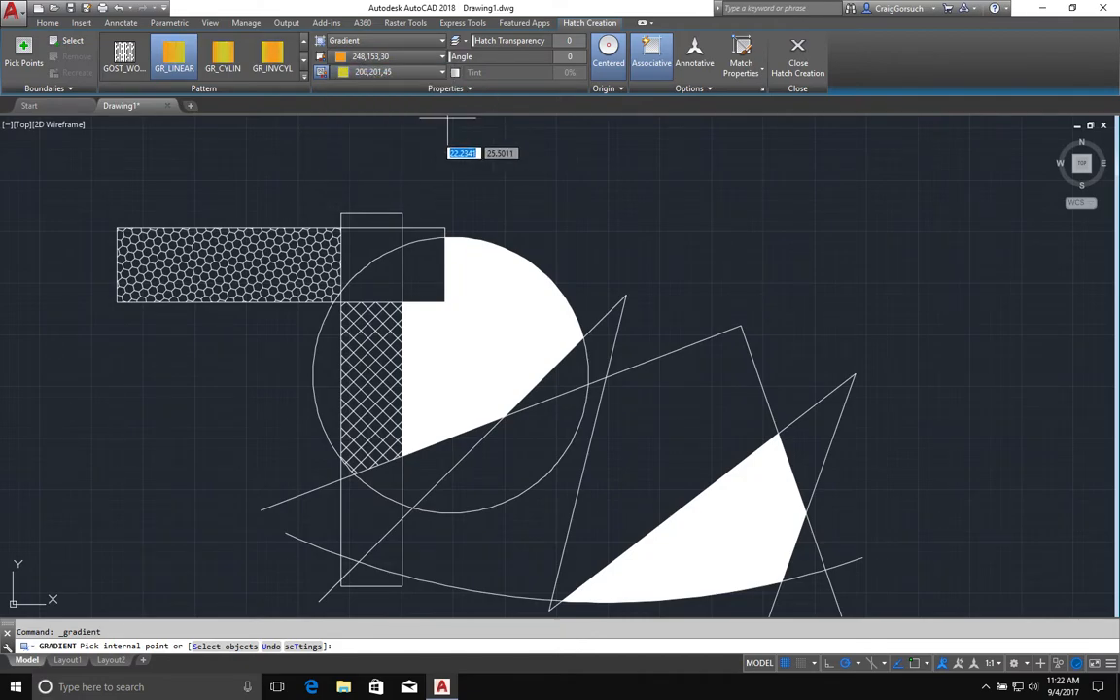
# Step: Fill the circle's lower segment and the large four-sided area above the white fill with the linear gradient
pyautogui.click(499, 465)
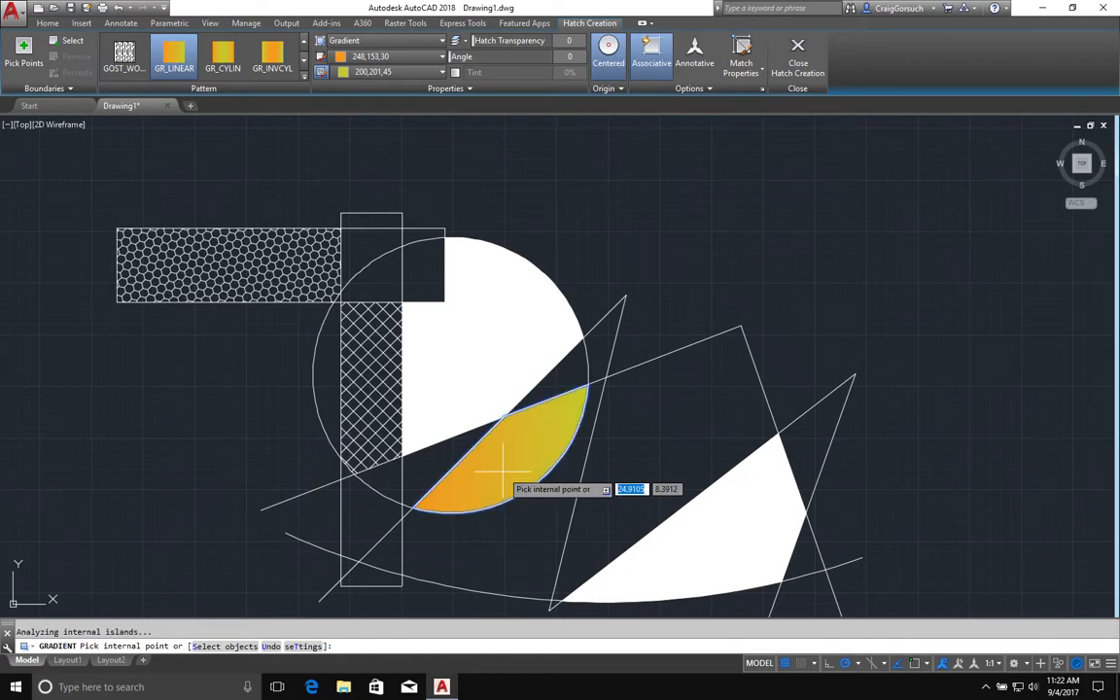
pyautogui.click(702, 423)
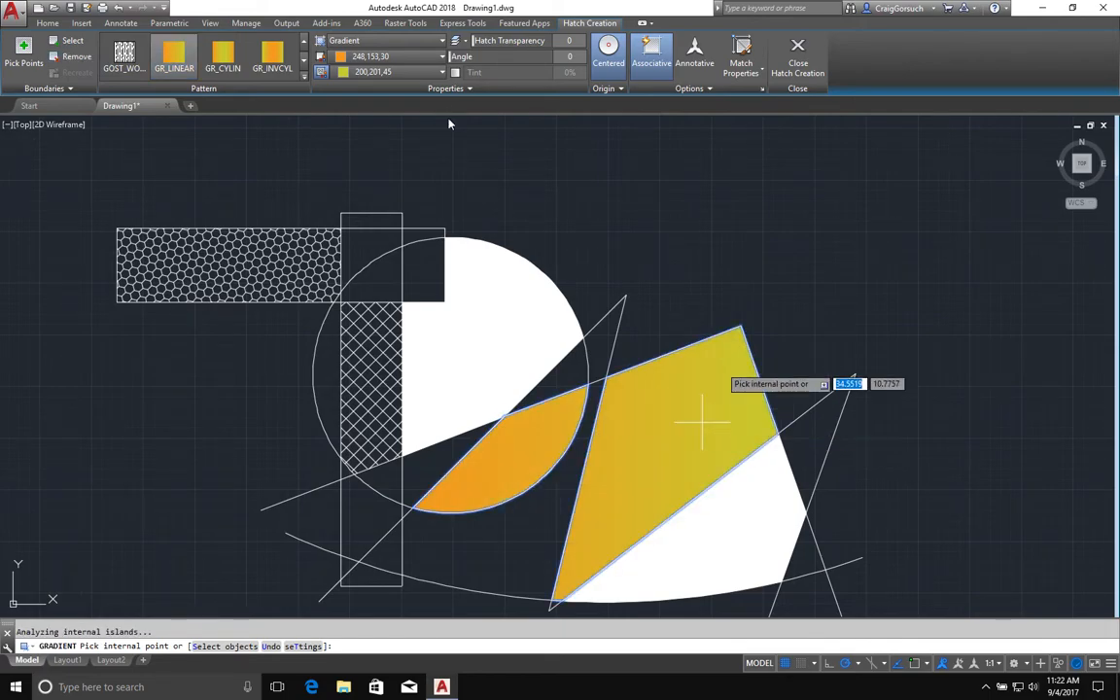
pyautogui.click(797, 60)
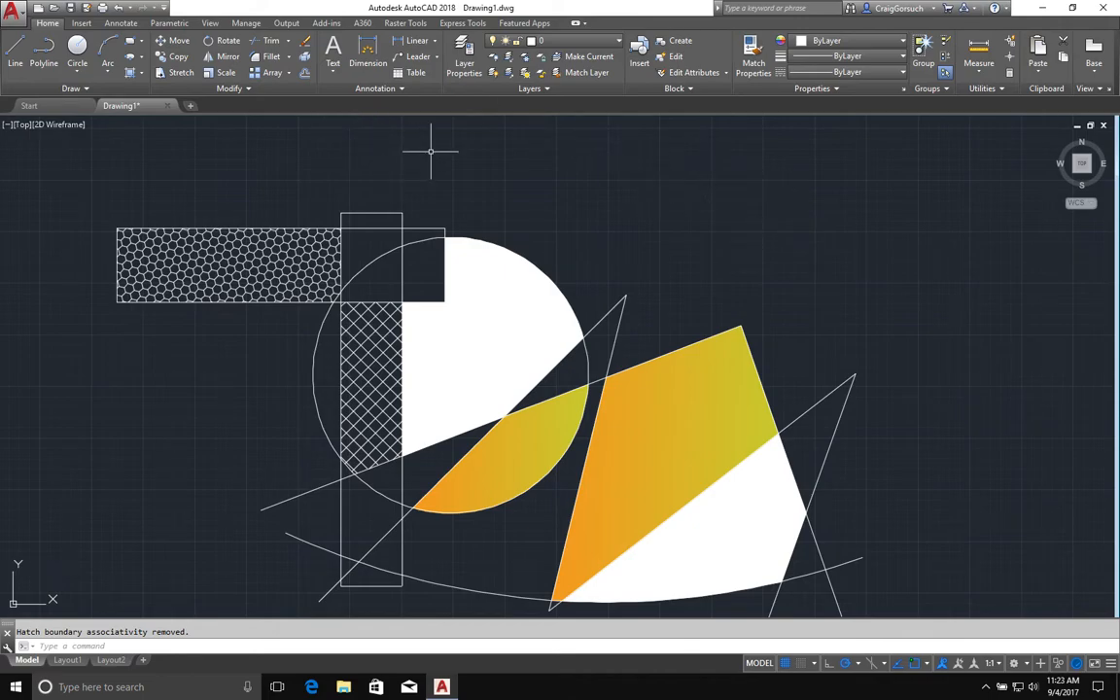
# Step: Stretch the zigzag polyline's lower-left end slightly up and left and its first upper vertex to the right and down to reshape the gradient boundaries
pyautogui.click(381, 540)
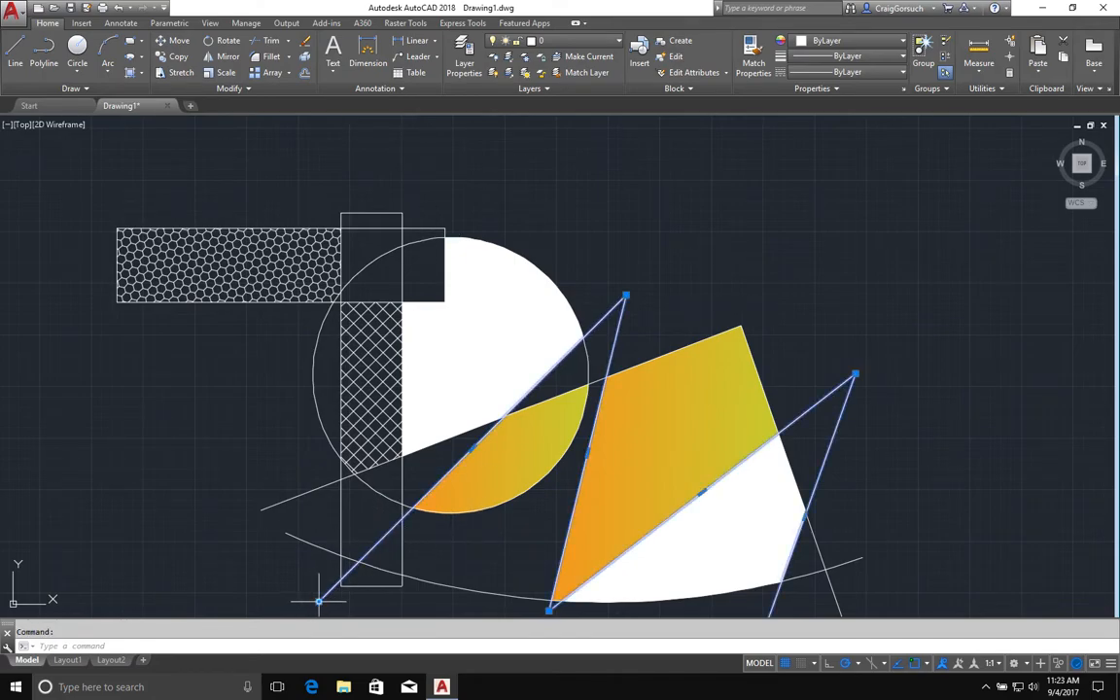
pyautogui.click(354, 119)
pyautogui.press('Escape')
pyautogui.press('Escape')
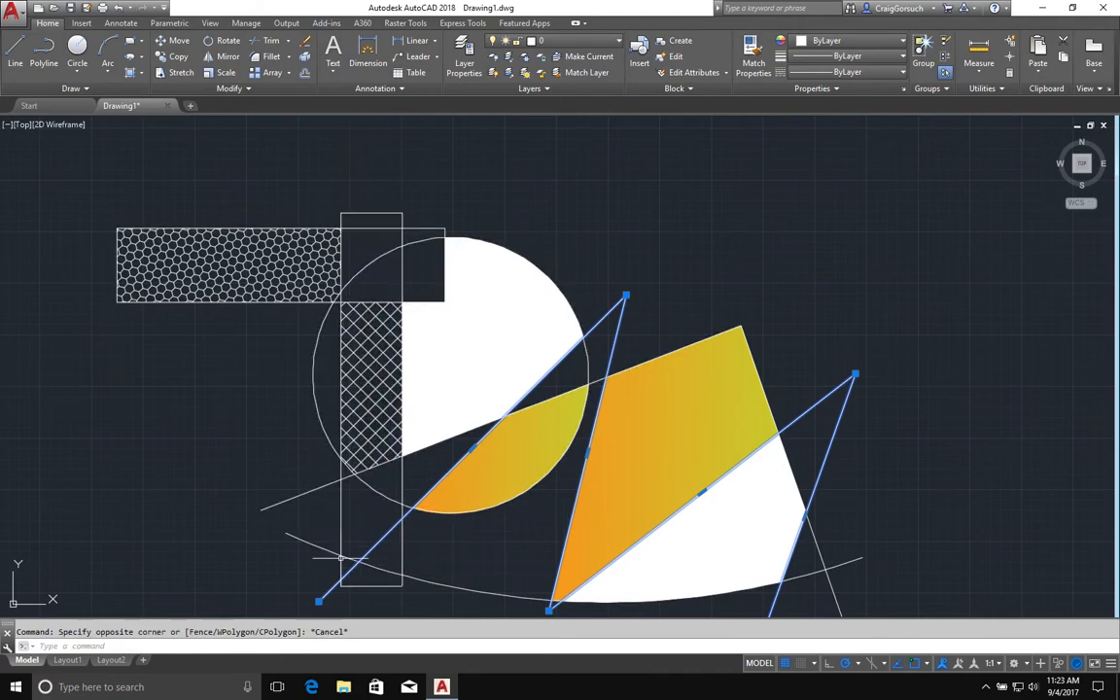
pyautogui.click(318, 602)
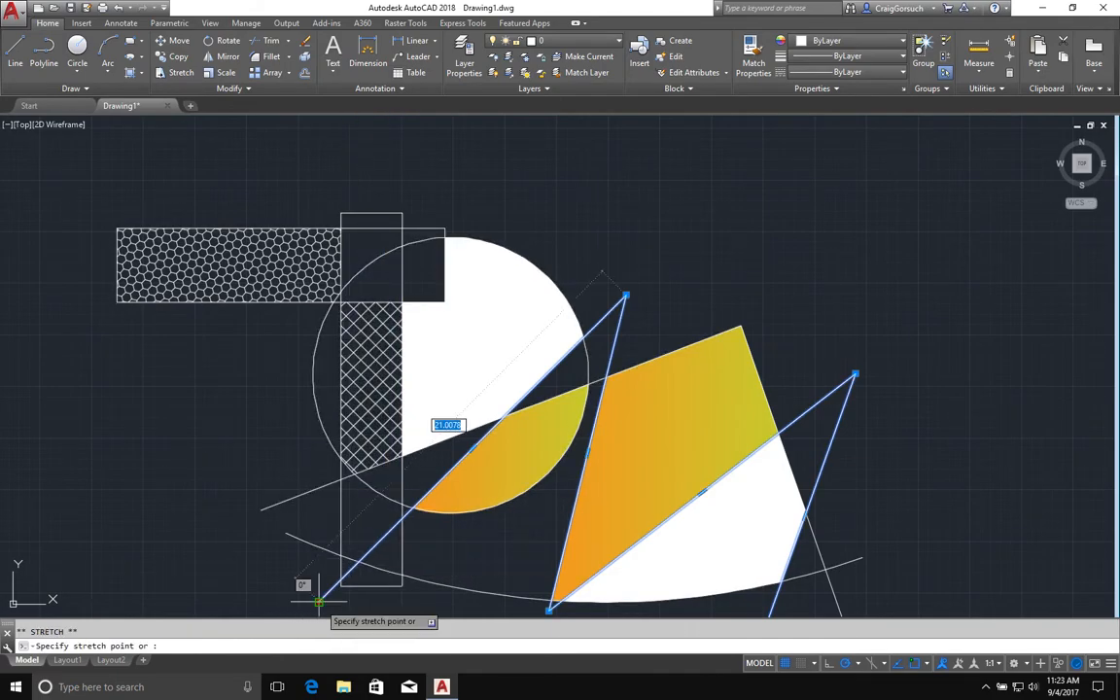
pyautogui.click(304, 584)
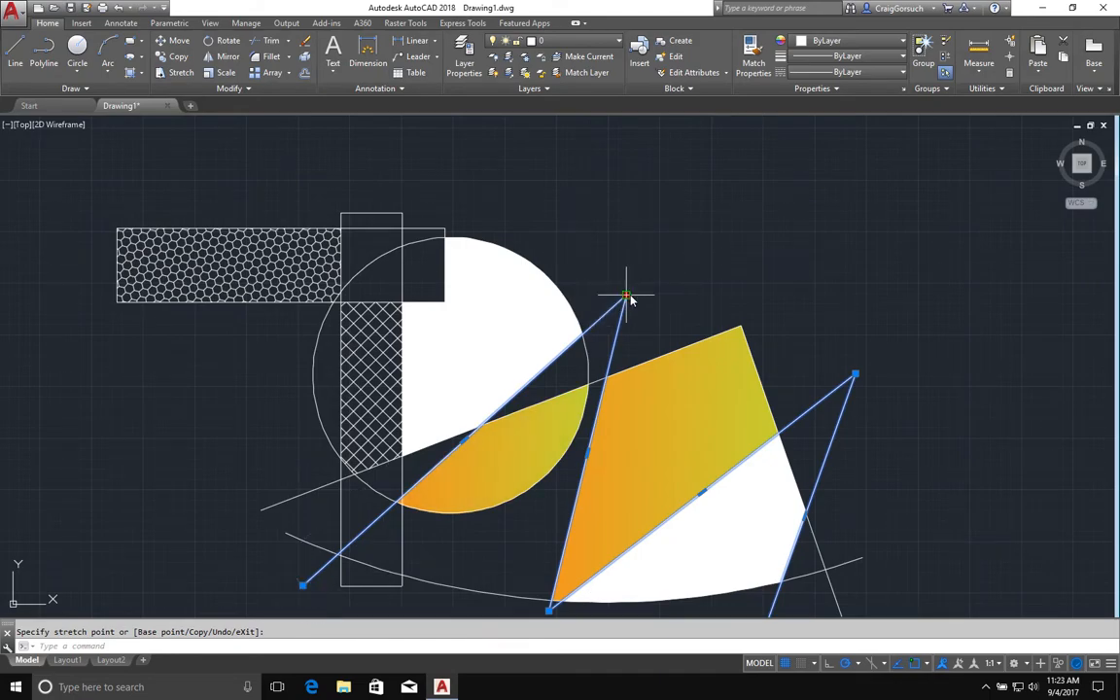
pyautogui.click(626, 293)
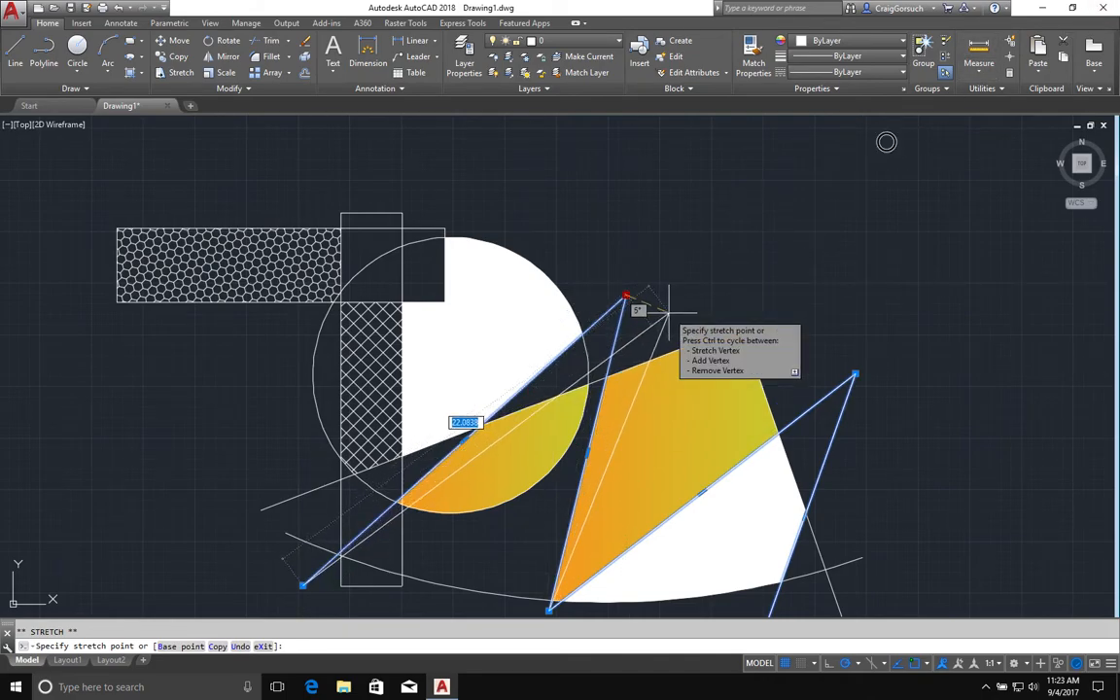
pyautogui.click(668, 312)
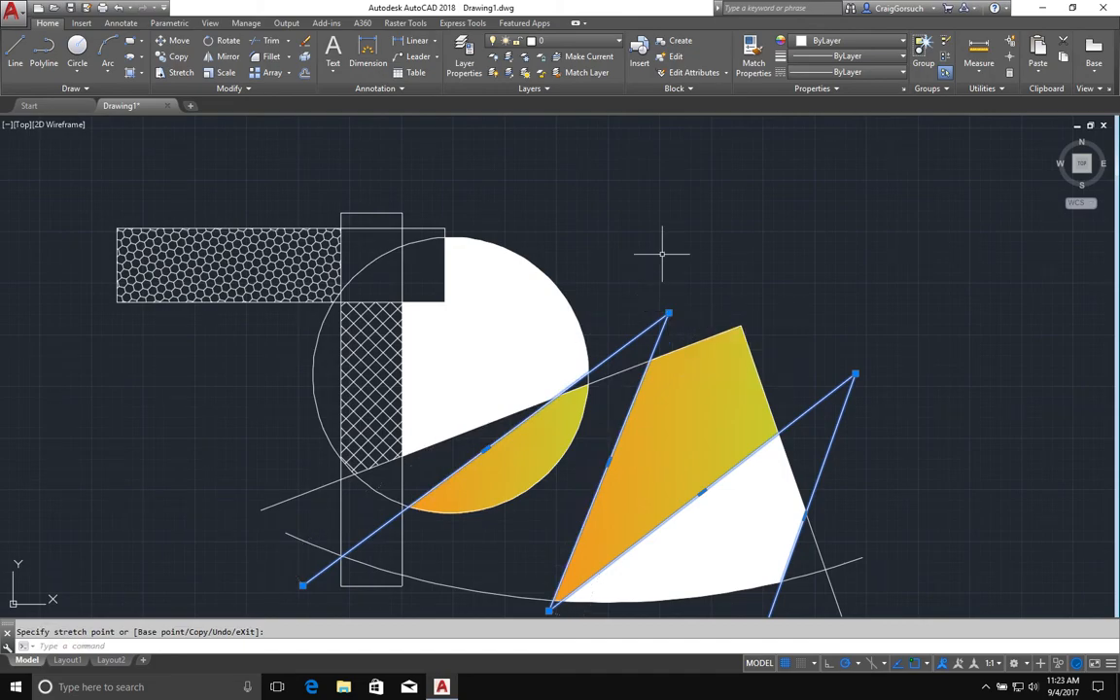
pyautogui.press('Escape')
# Step: Move the long sloping line through the circle a short distance to the right
pyautogui.moveTo(645, 275)
pyautogui.mouseDown(button='middle')
pyautogui.moveTo(632, 240)
pyautogui.moveTo(640, 215)
pyautogui.mouseUp(button='middle')
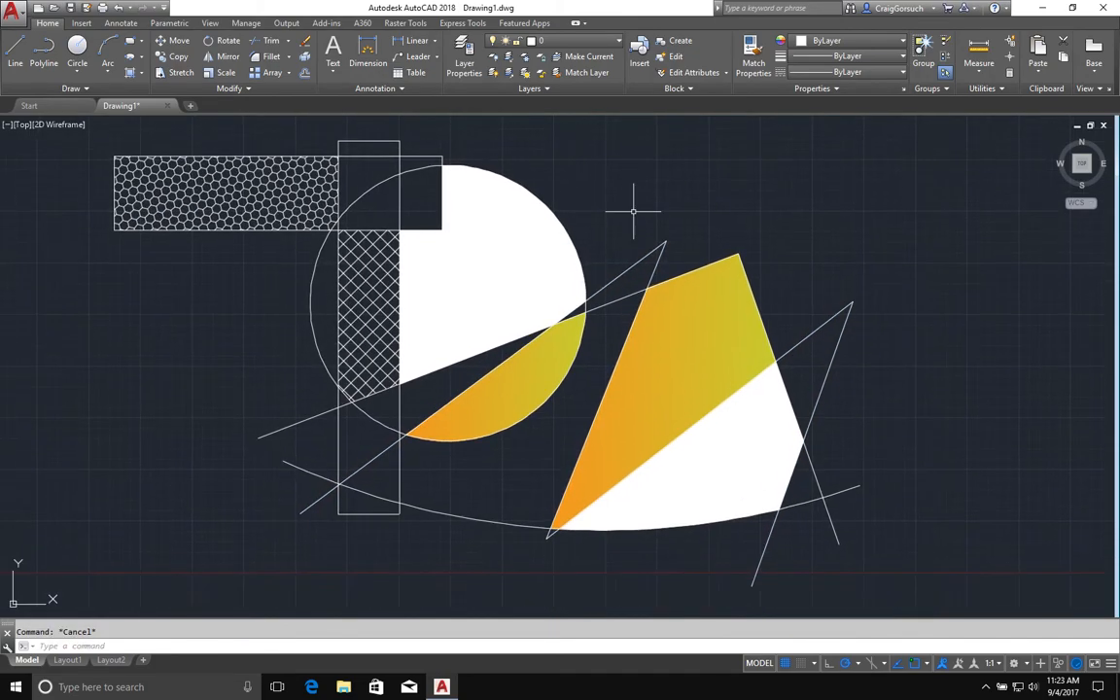
pyautogui.click(291, 424)
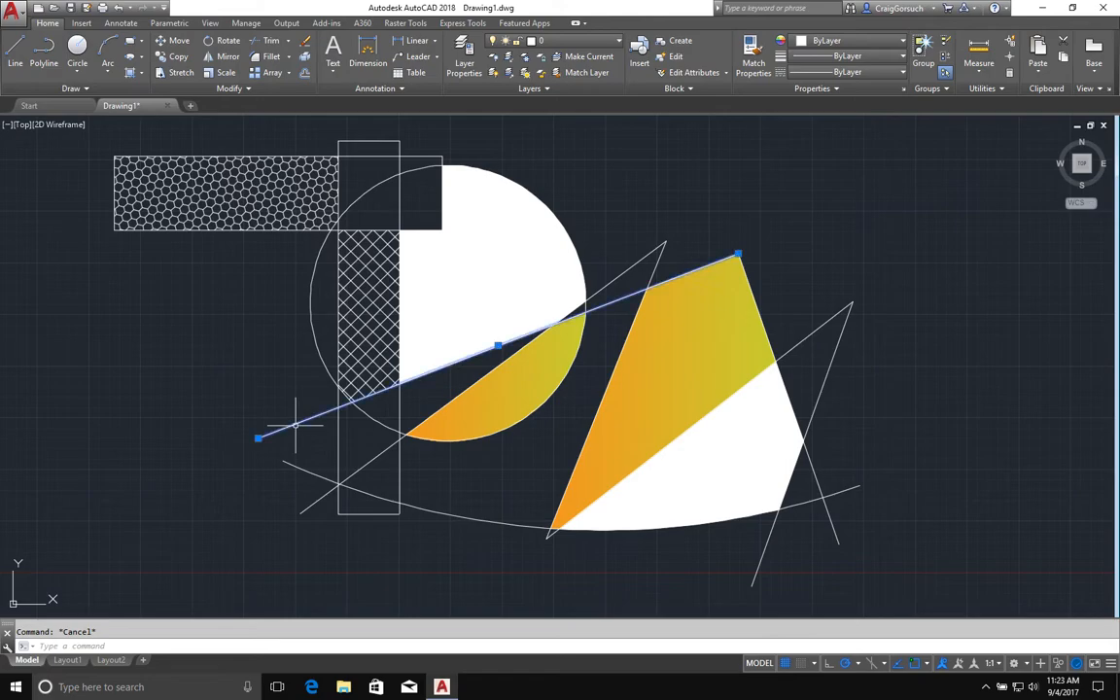
pyautogui.moveTo(257, 438)
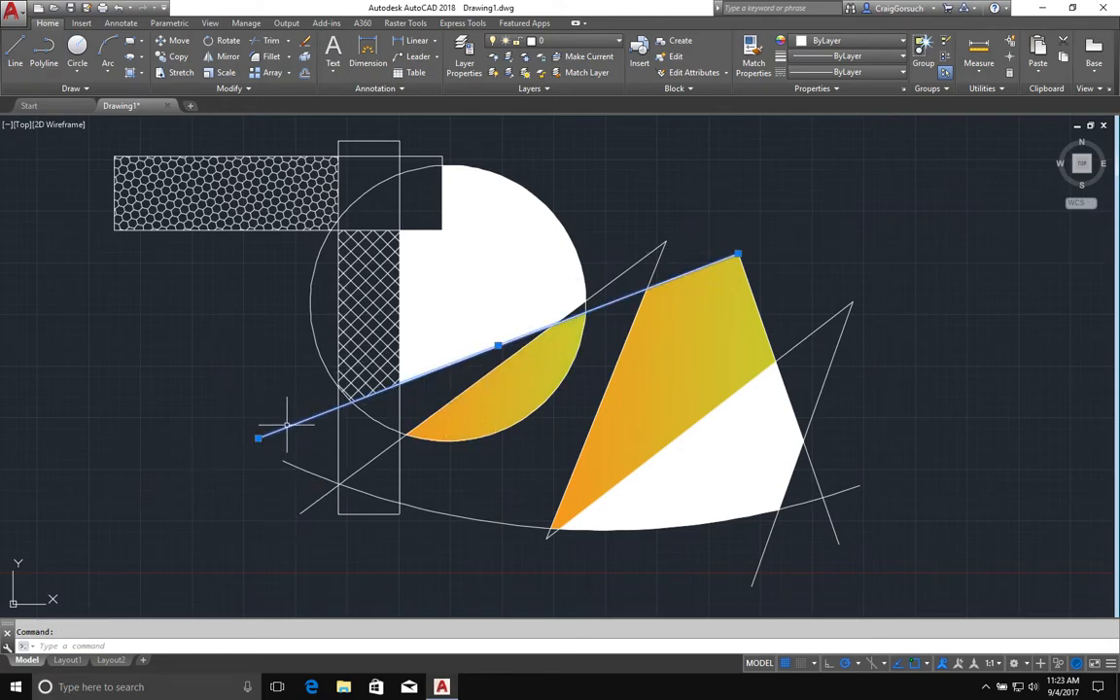
pyautogui.moveTo(305, 419); pyautogui.dragTo(344, 420)
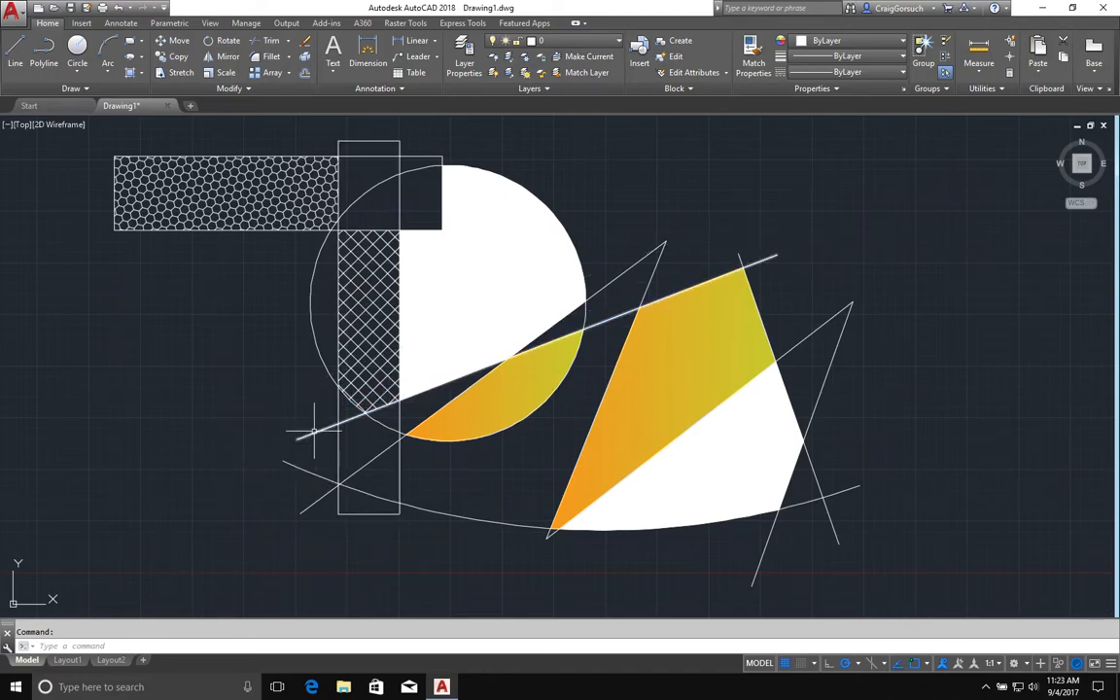
# Step: Stretch the long sloping line's lower-left end up and right, clear of the circle and beside the zigzag's first upper vertex
pyautogui.click(311, 433)
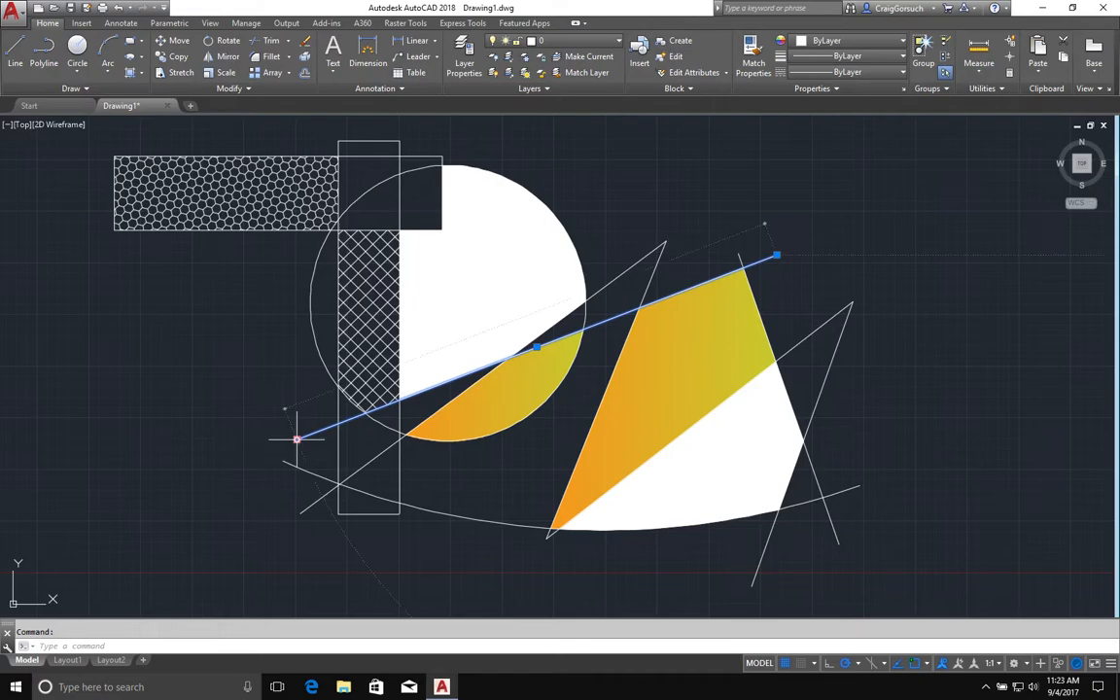
pyautogui.click(345, 408)
pyautogui.press('Escape')
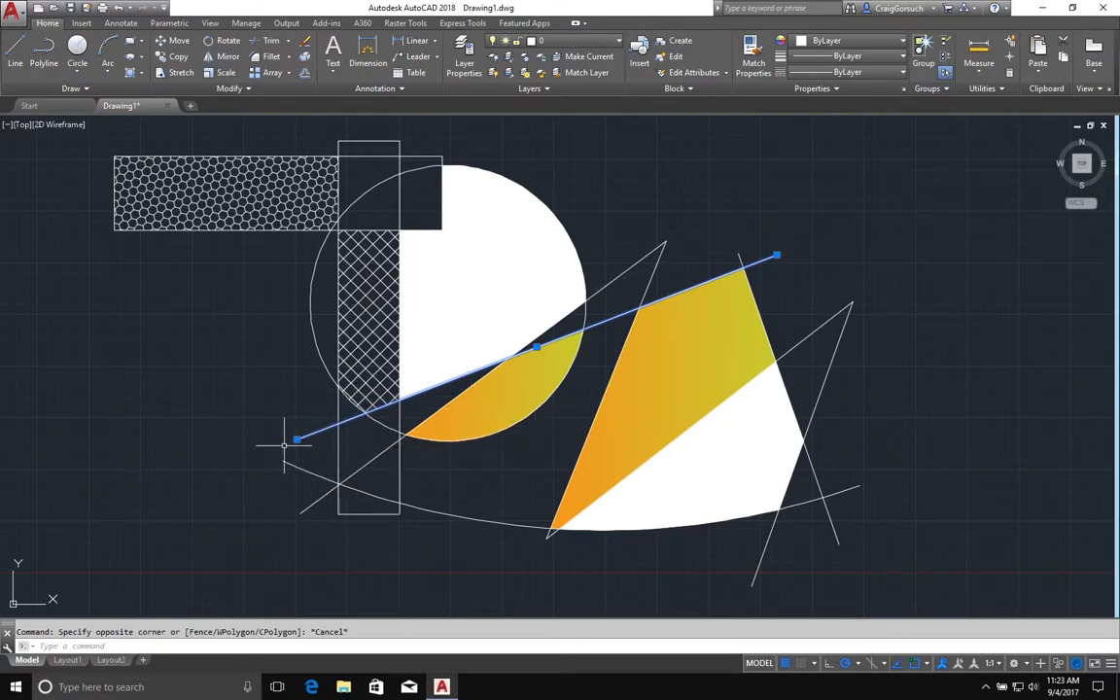
pyautogui.click(297, 439)
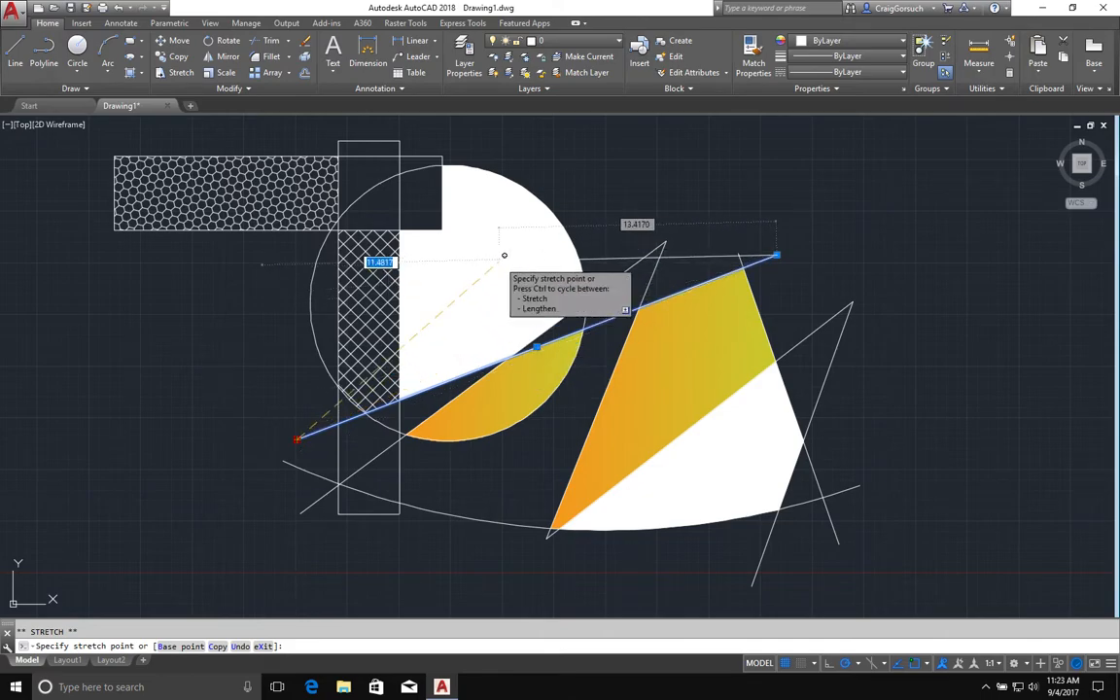
pyautogui.click(619, 245)
pyautogui.press('Escape')
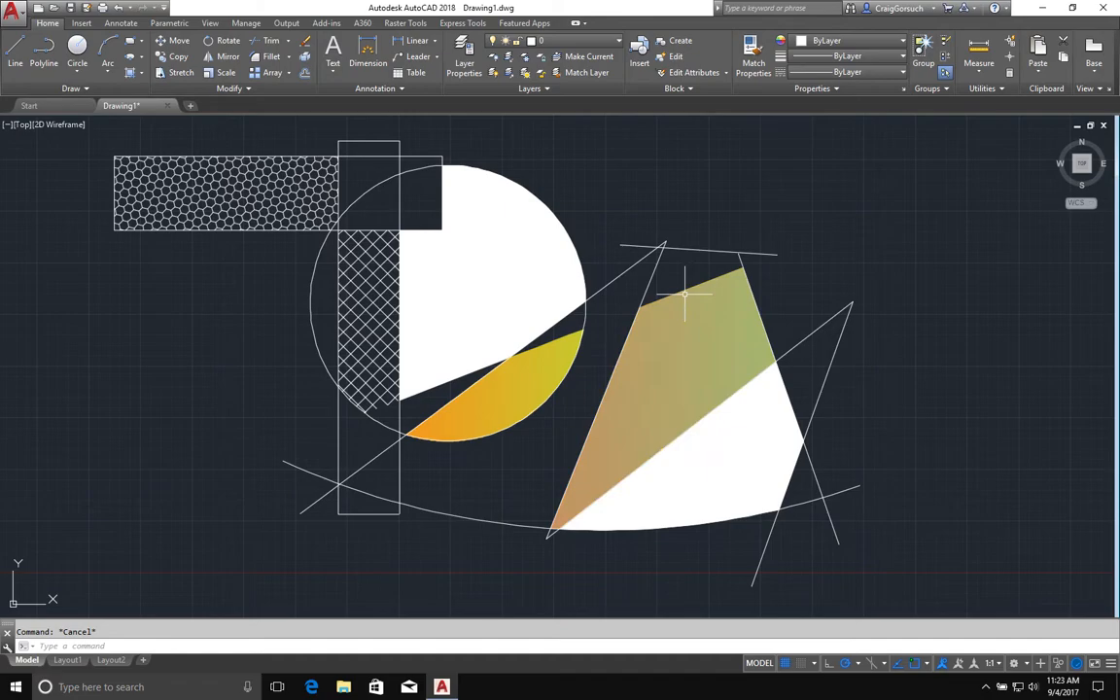
# Step: Select the two gradient fills, the circle's white fill and the crosshatch to inspect their boundary grips
pyautogui.click(684, 293)
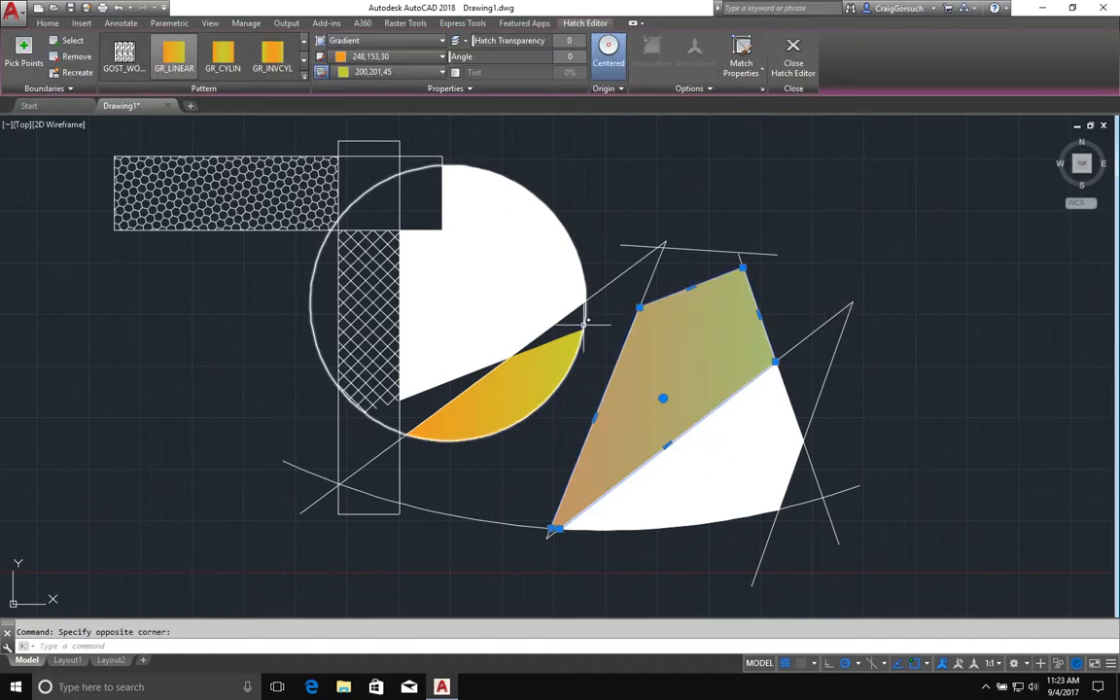
pyautogui.click(500, 388)
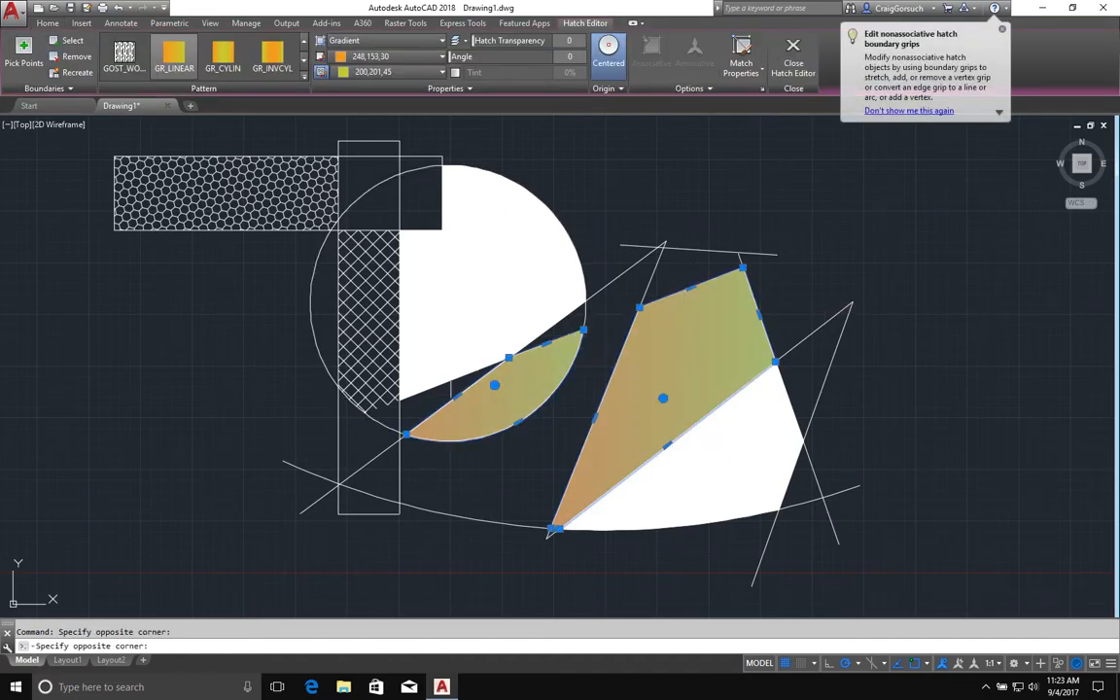
pyautogui.click(435, 380)
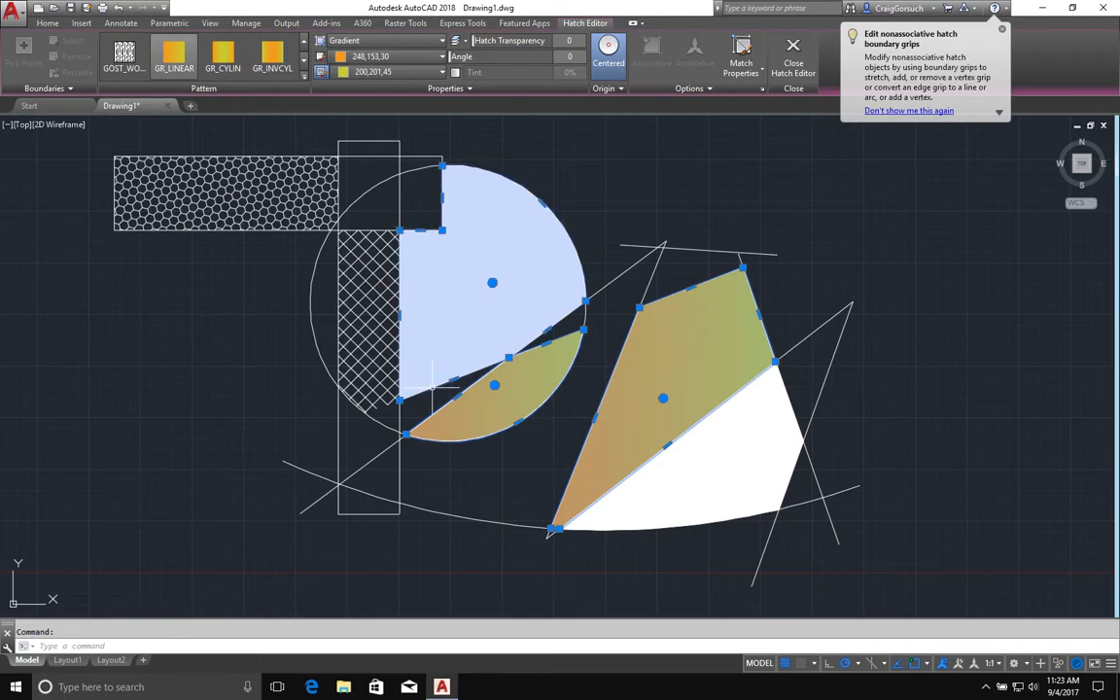
pyautogui.click(387, 406)
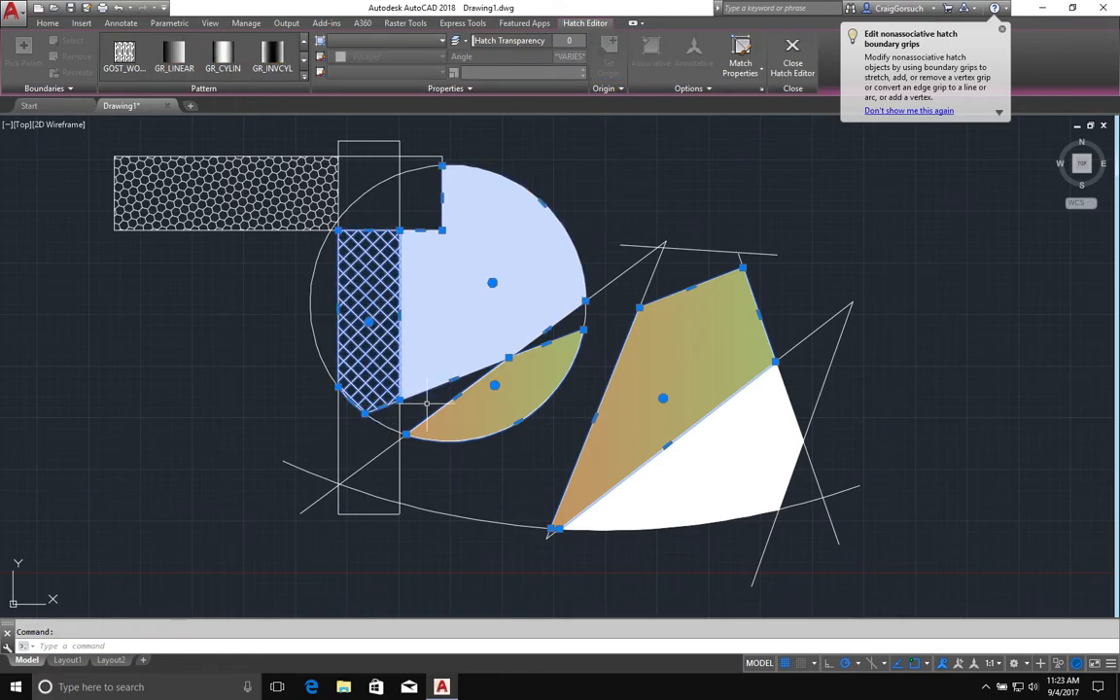
pyautogui.press('Escape')
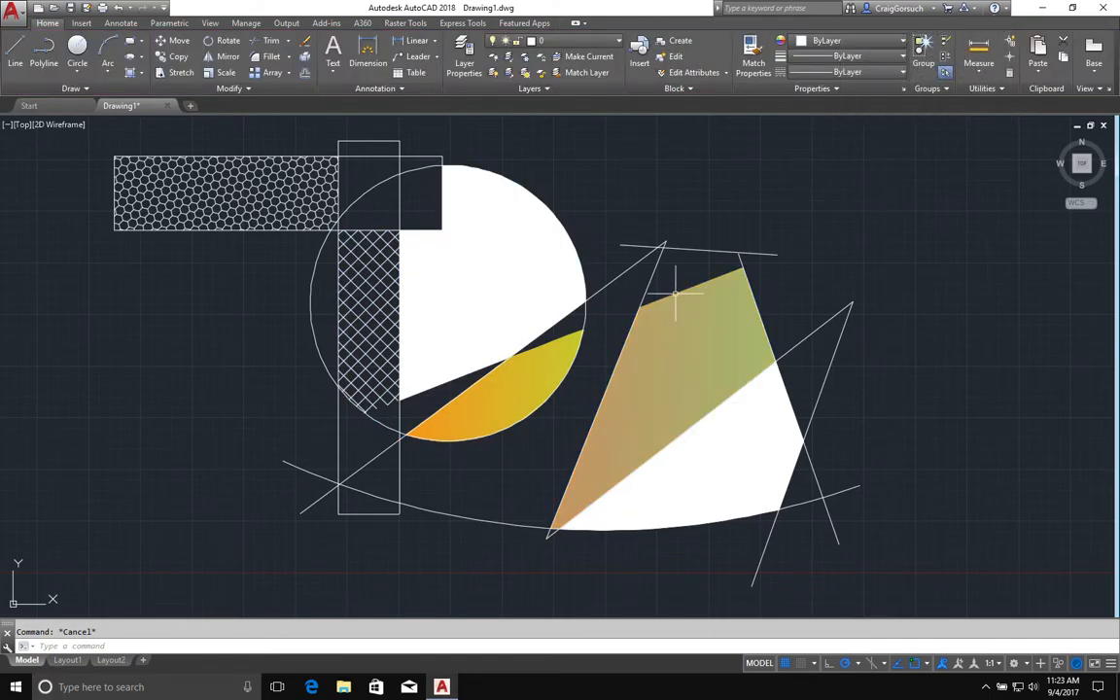
# Step: Stretch the large gradient fill's upper-left vertex up to just below the zigzag polyline's first upper vertex
pyautogui.click(677, 292)
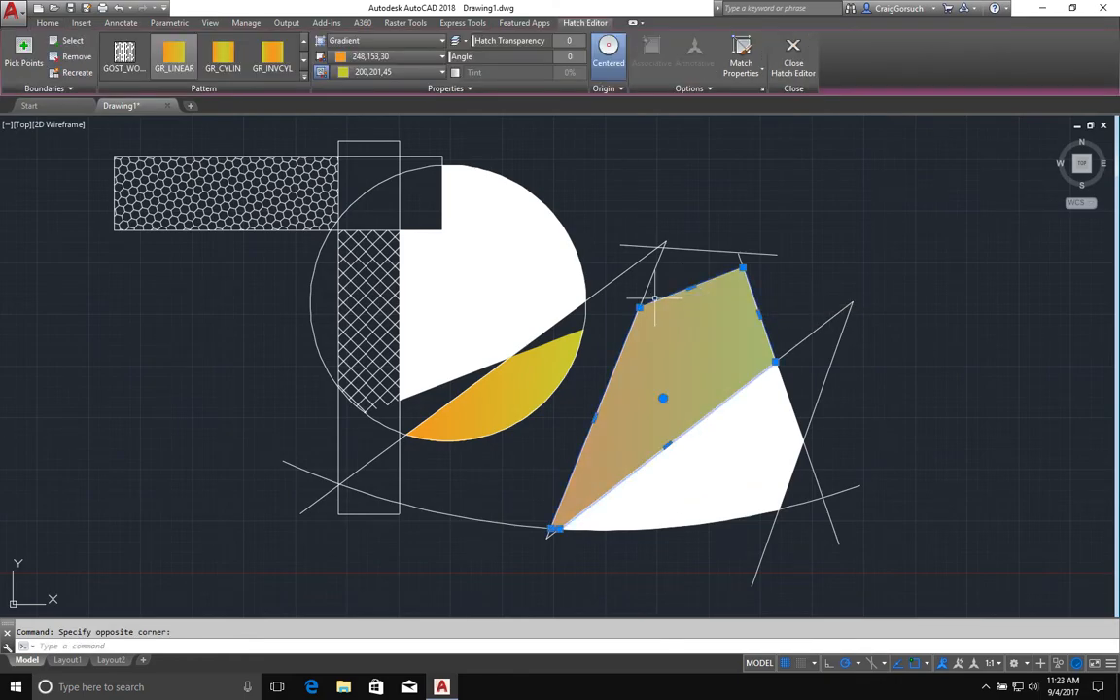
pyautogui.click(683, 272)
pyautogui.click(659, 289)
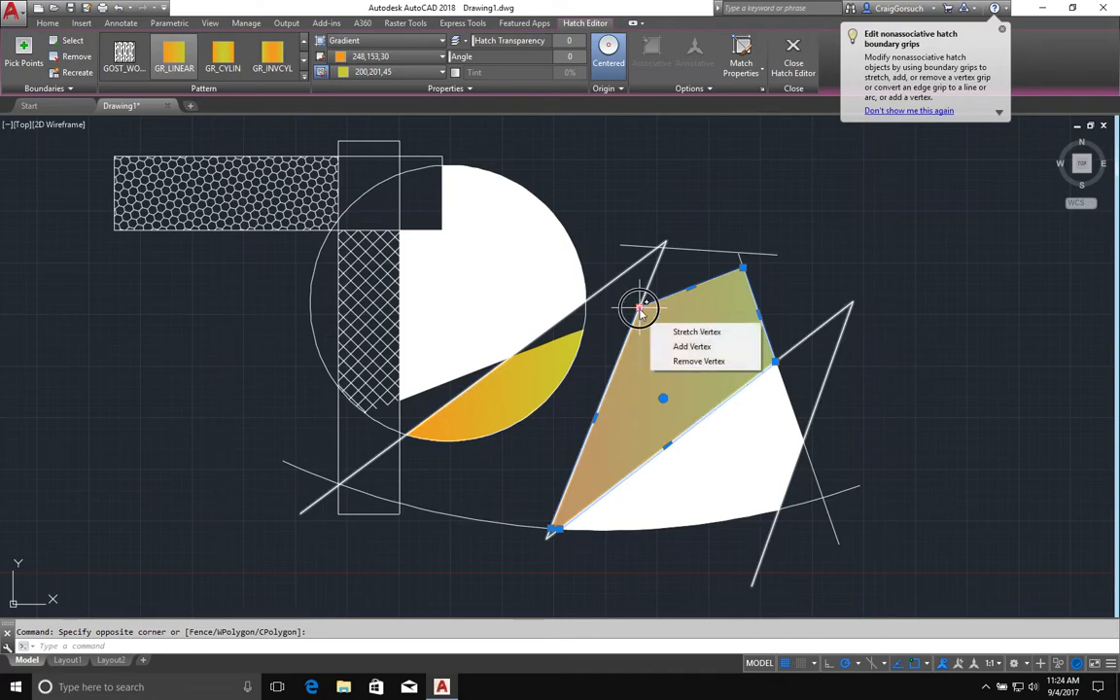
pyautogui.click(641, 304)
pyautogui.click(663, 248)
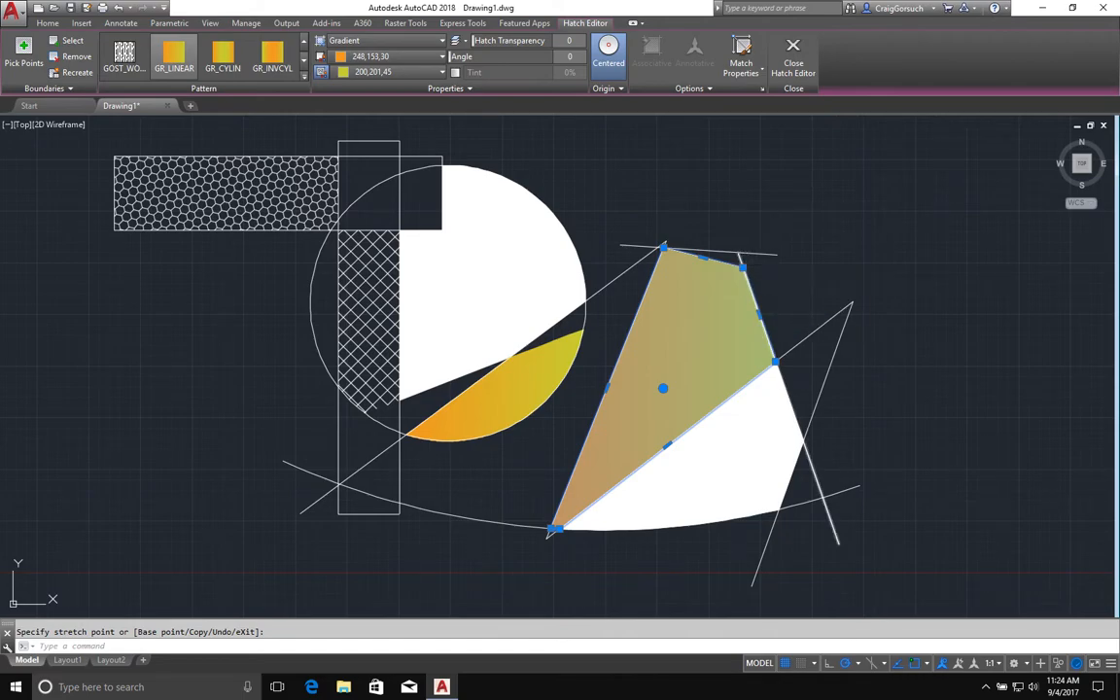
pyautogui.click(662, 307)
pyautogui.press('Escape')
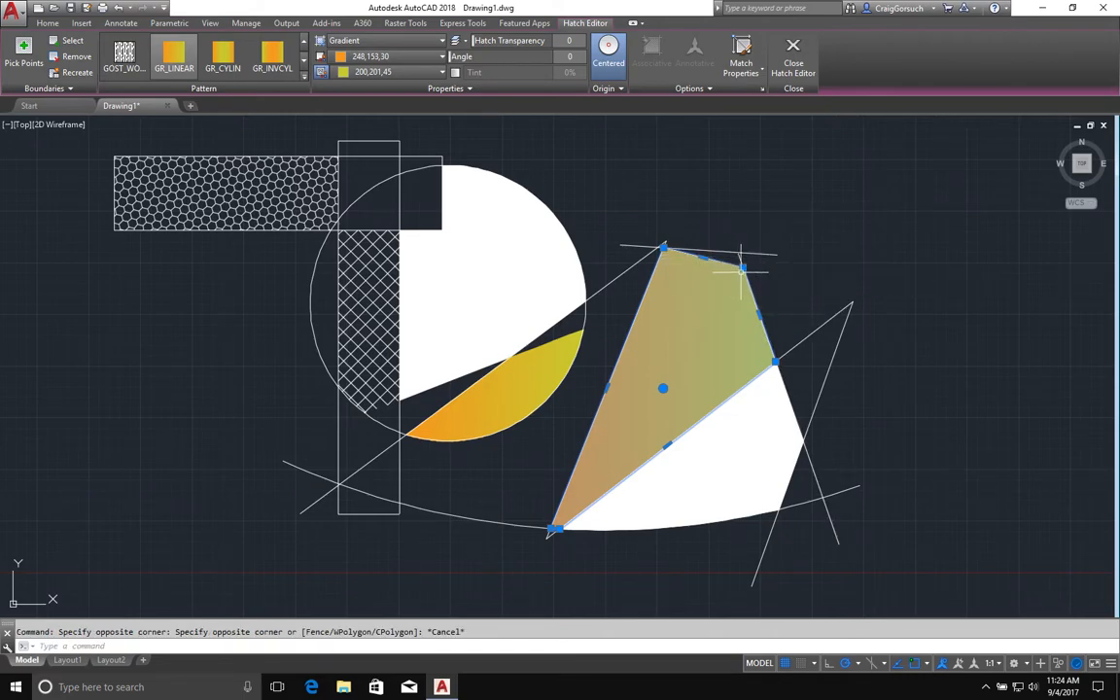
pyautogui.moveTo(744, 268)
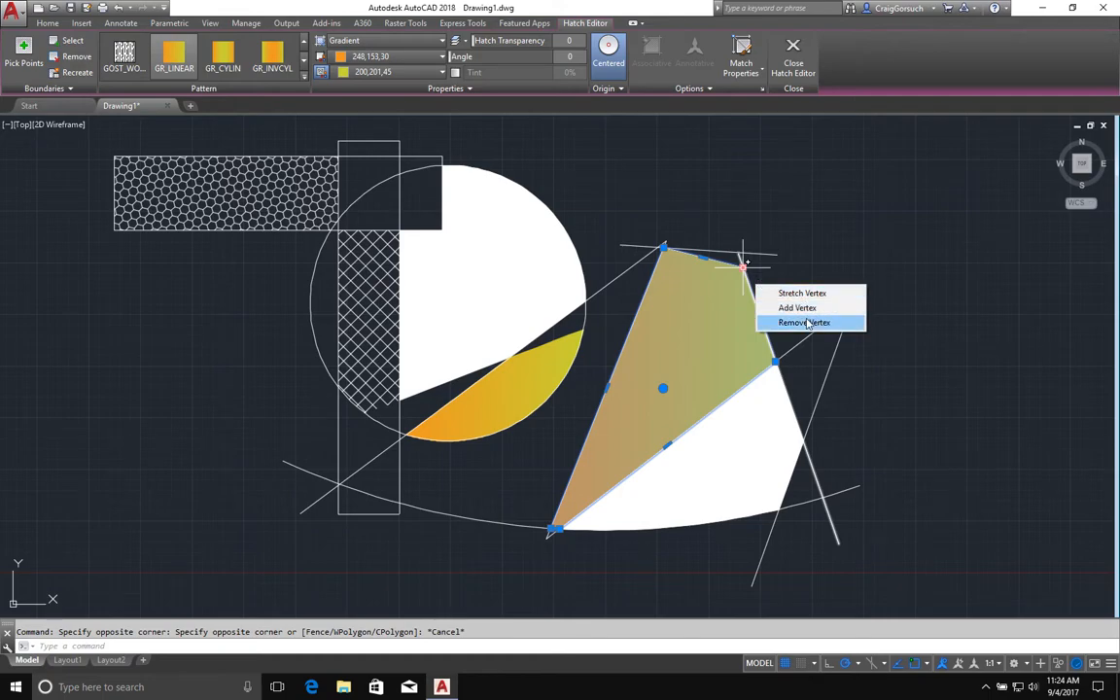
pyautogui.press('Escape')
pyautogui.press('Escape')
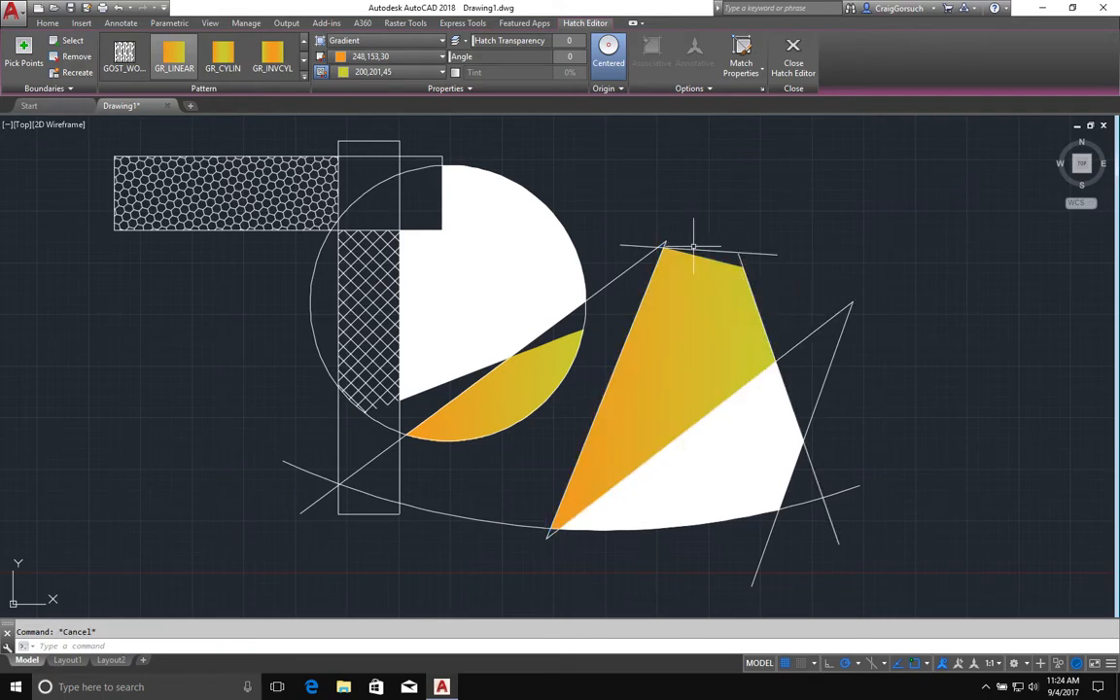
# Step: Convert the upper edge of the large gradient fill to an arc curving down into the fill
pyautogui.click(709, 250)
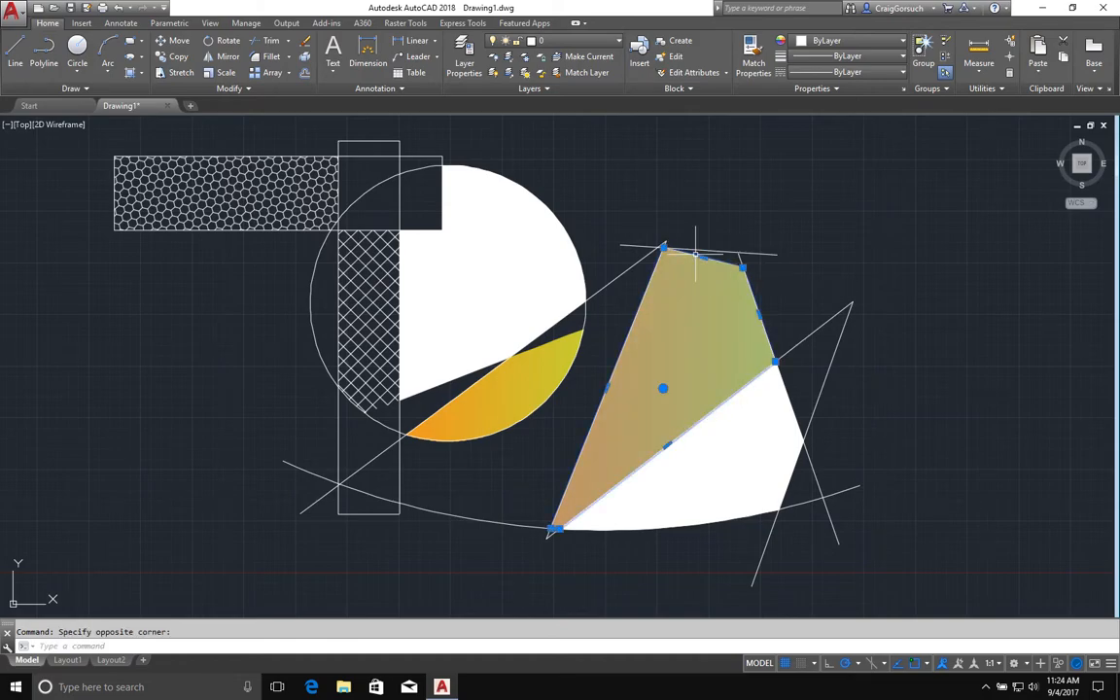
pyautogui.moveTo(703, 256)
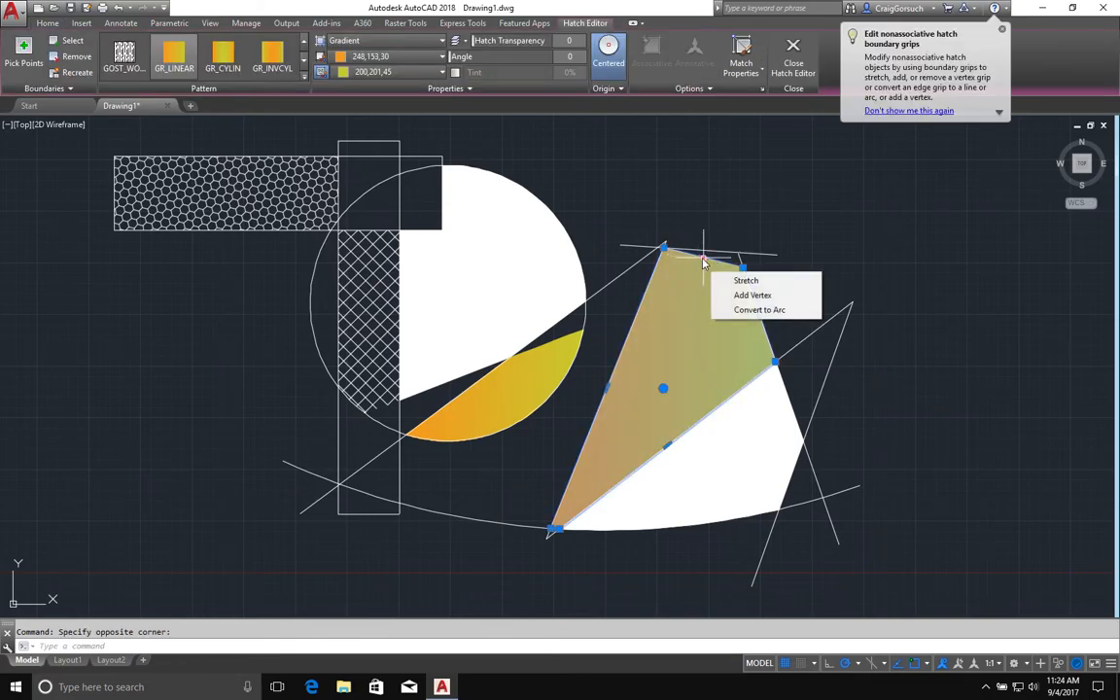
pyautogui.click(739, 310)
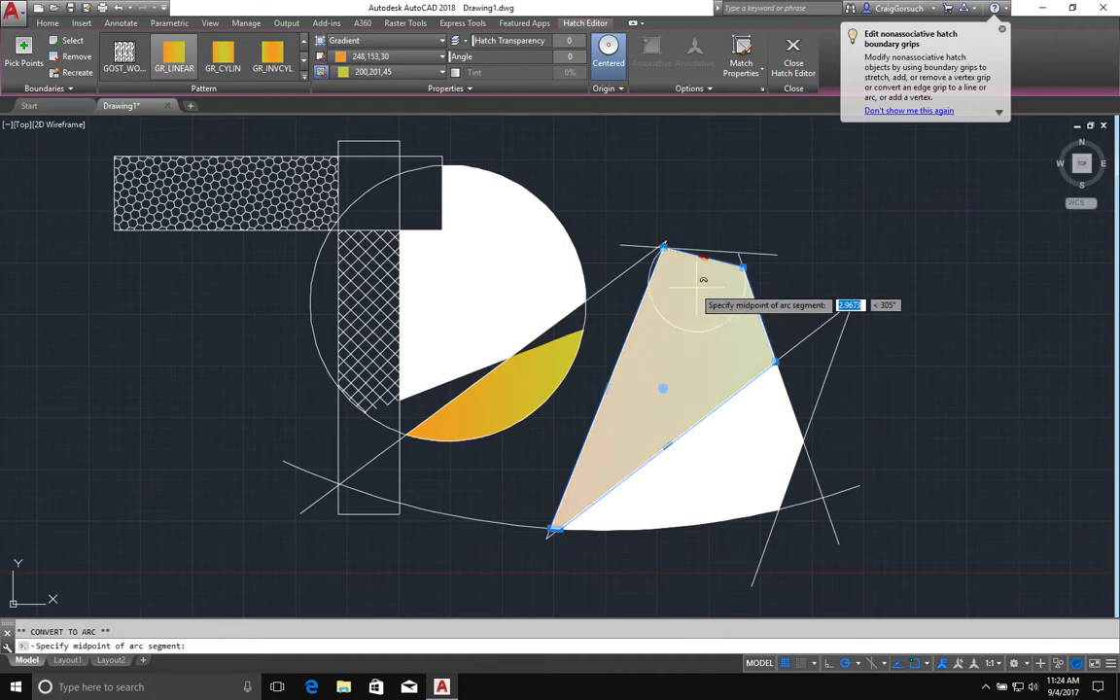
pyautogui.click(697, 278)
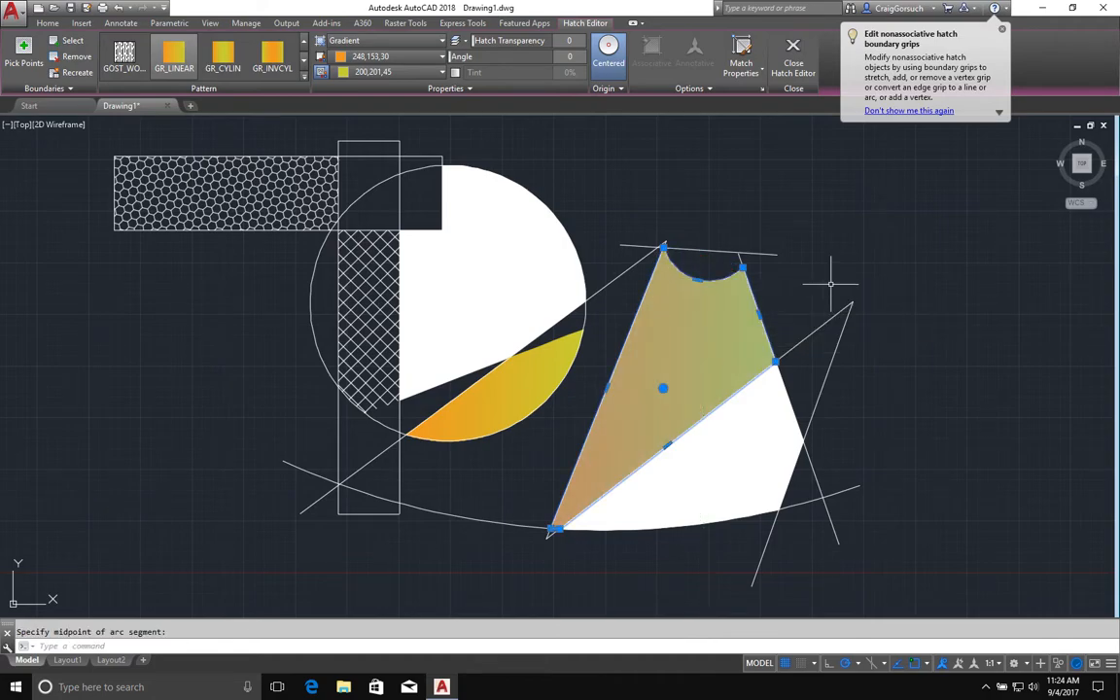
pyautogui.press('Escape')
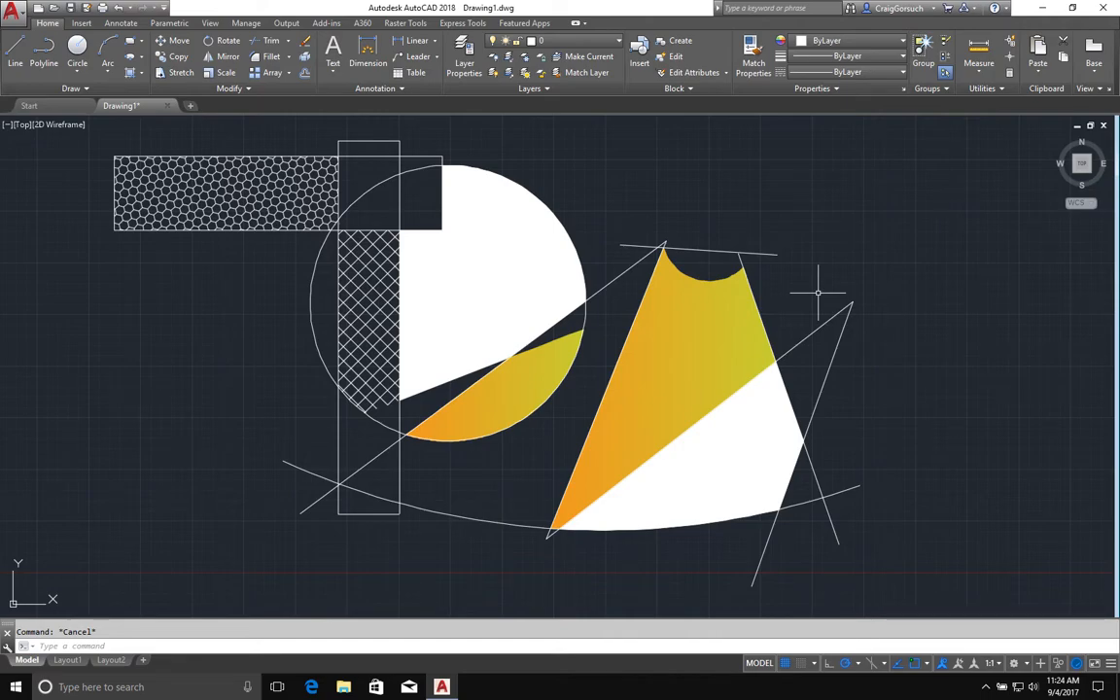
# Step: Undo the large gradient's boundary edits, the sloping line's stretch and move, and the stretch of the zigzag's first upper vertex
pyautogui.press('Return')
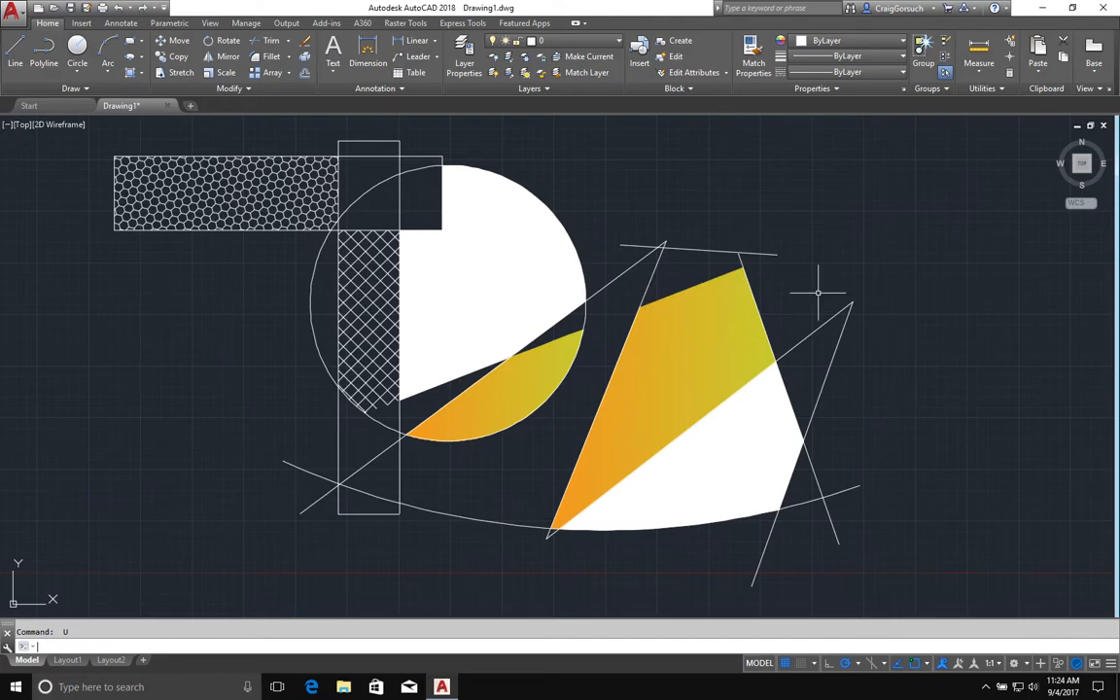
pyautogui.hotkey('ctrl', 'z')
pyautogui.hotkey('ctrl', 'z')
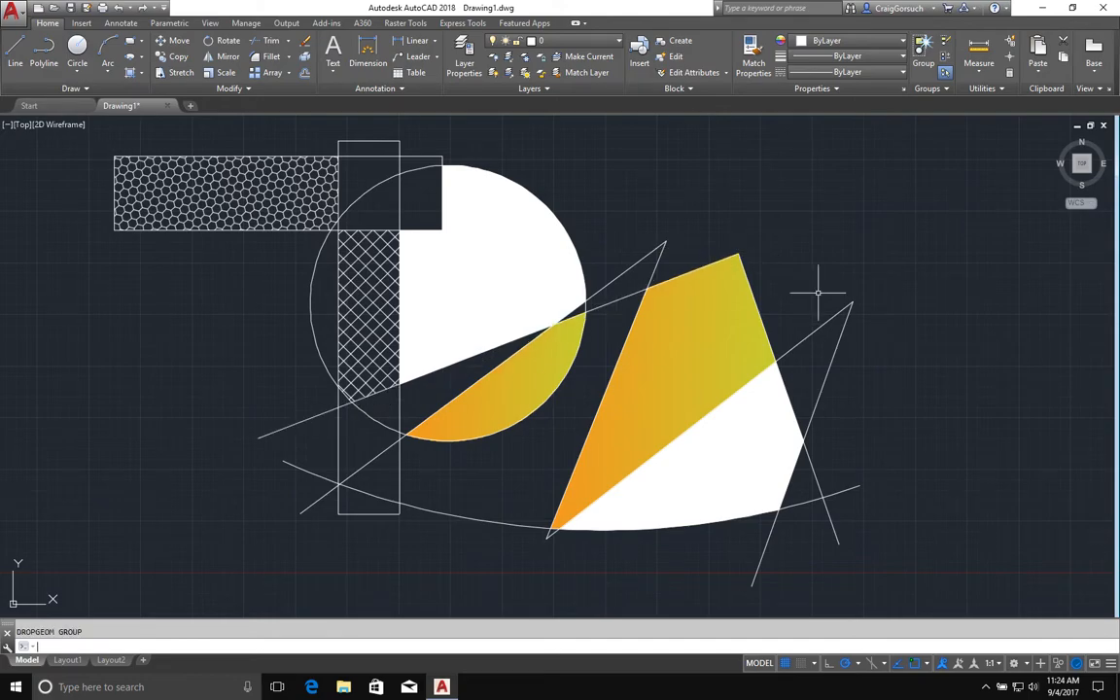
pyautogui.moveTo(818, 292); pyautogui.dragTo(820, 364, button='middle')
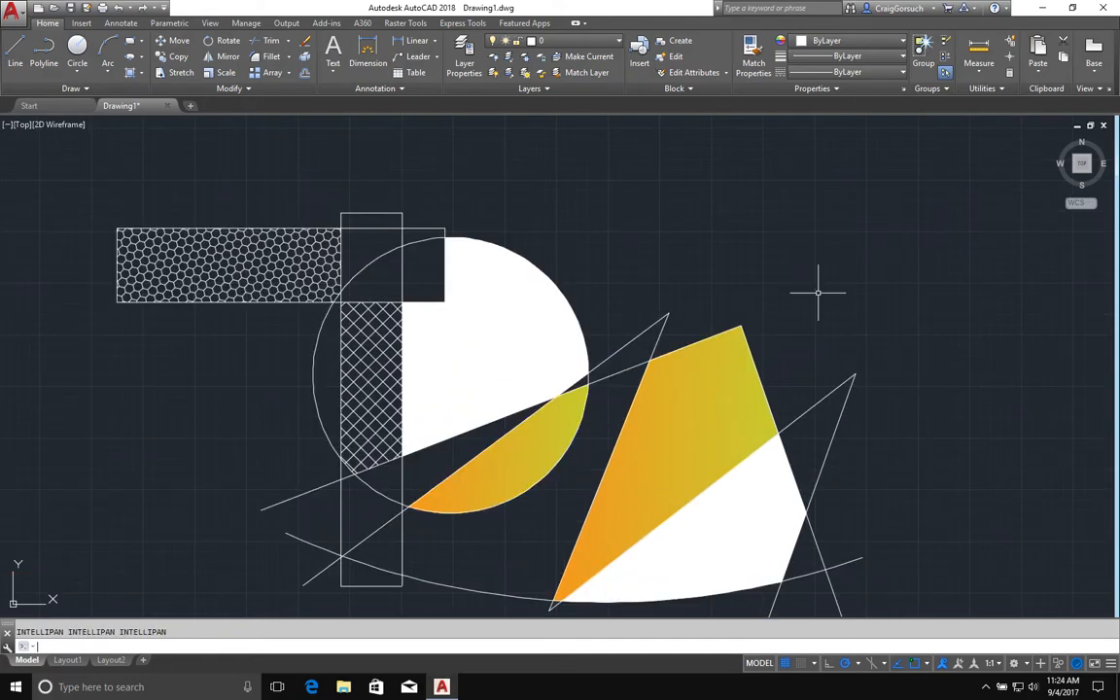
pyautogui.hotkey('ctrl', 'z')
pyautogui.moveTo(817, 292); pyautogui.dragTo(879, 217, button='middle')
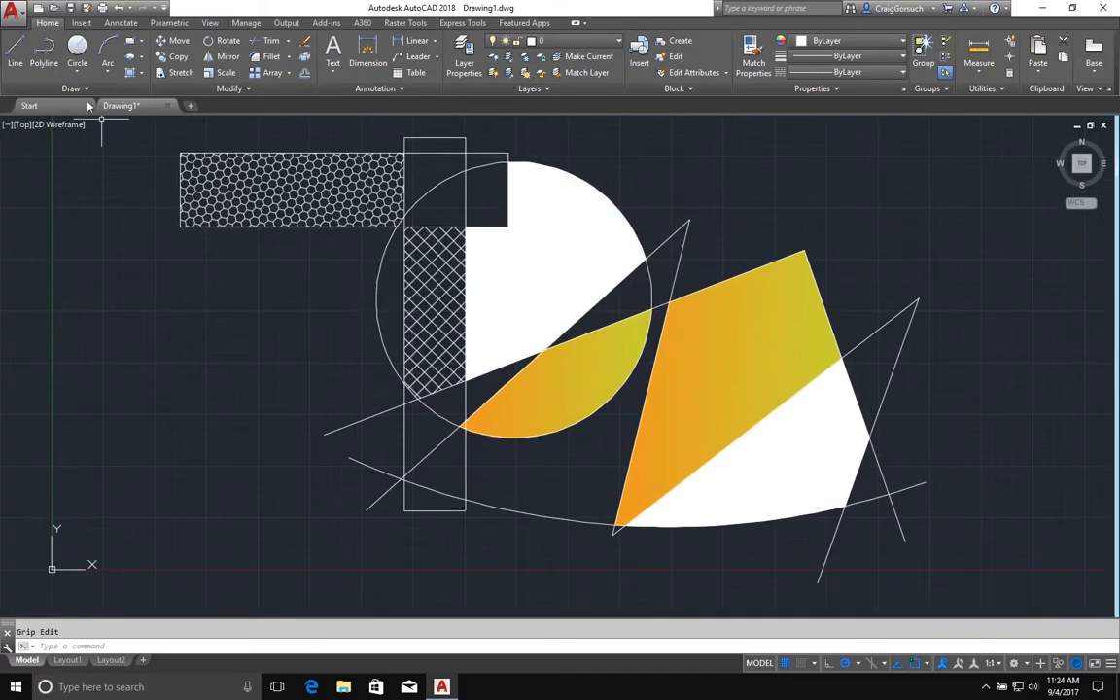
# Step: Create a polyline boundary with island detection around the unfilled area between the circle's lower gradient segment and the long arc
pyautogui.click(141, 75)
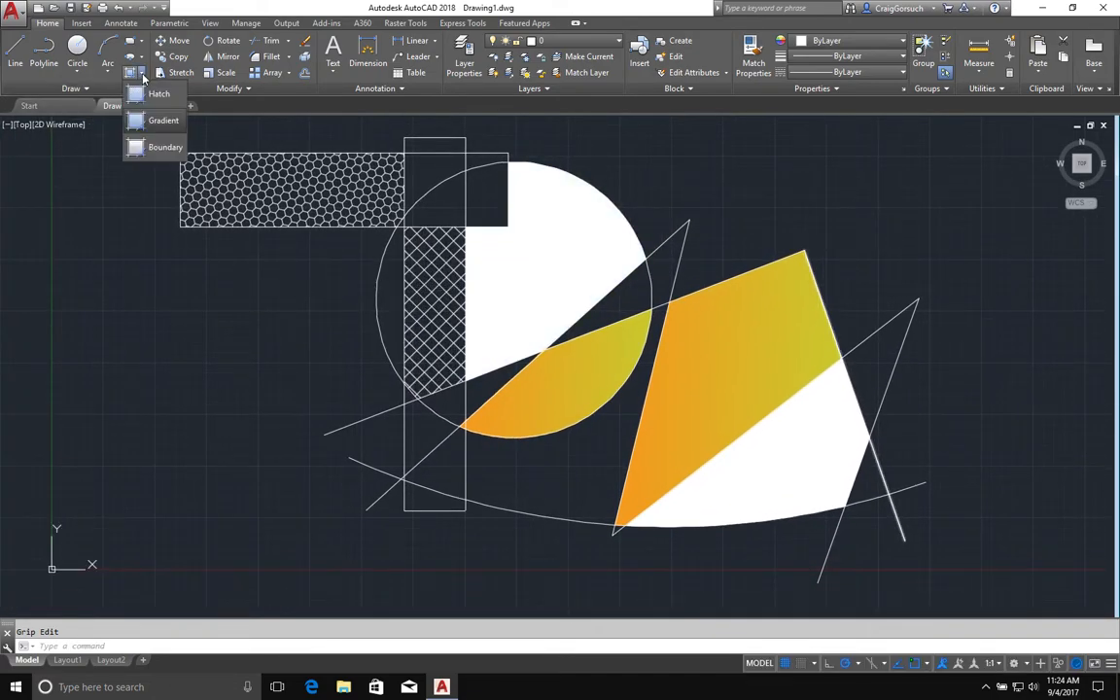
pyautogui.click(161, 148)
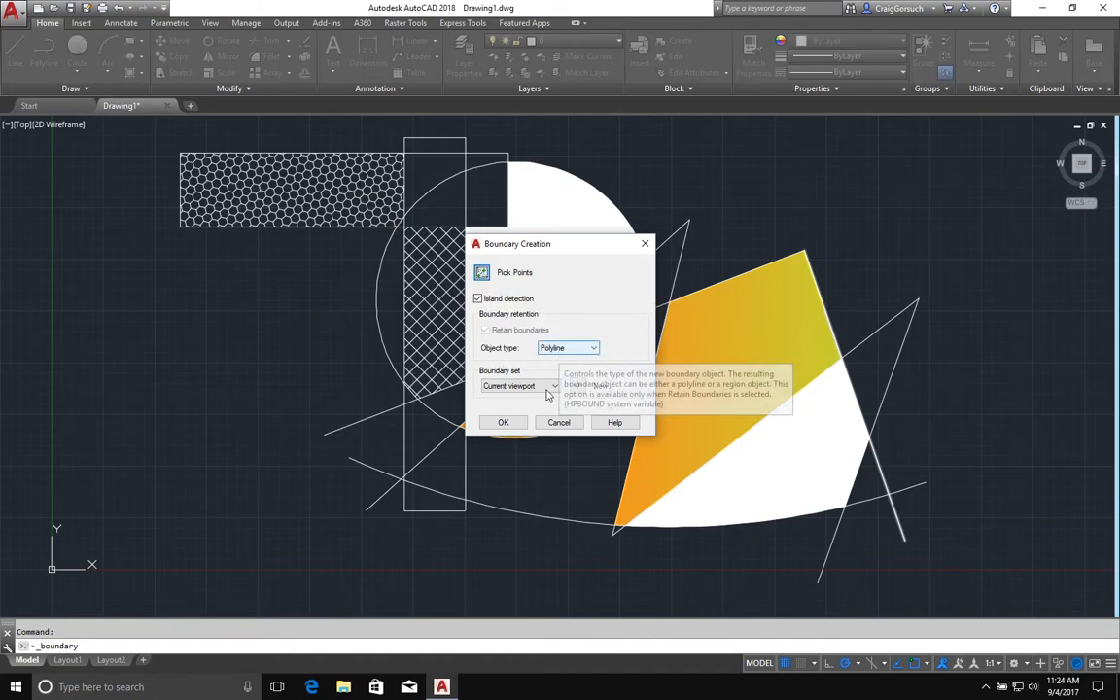
pyautogui.click(503, 422)
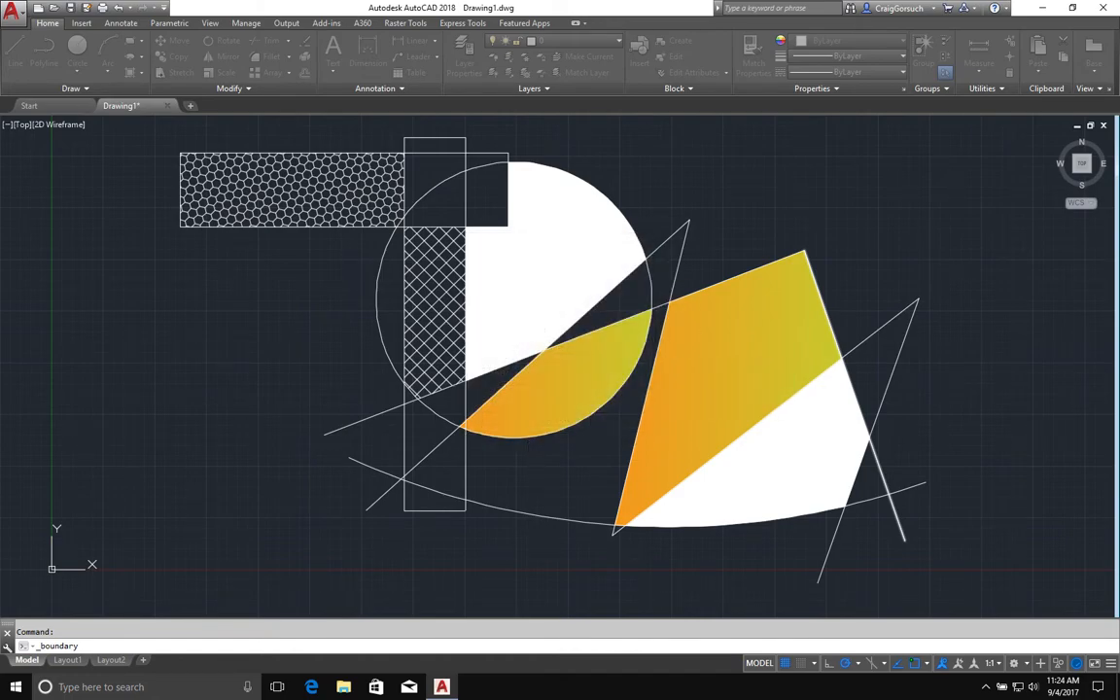
pyautogui.click(538, 480)
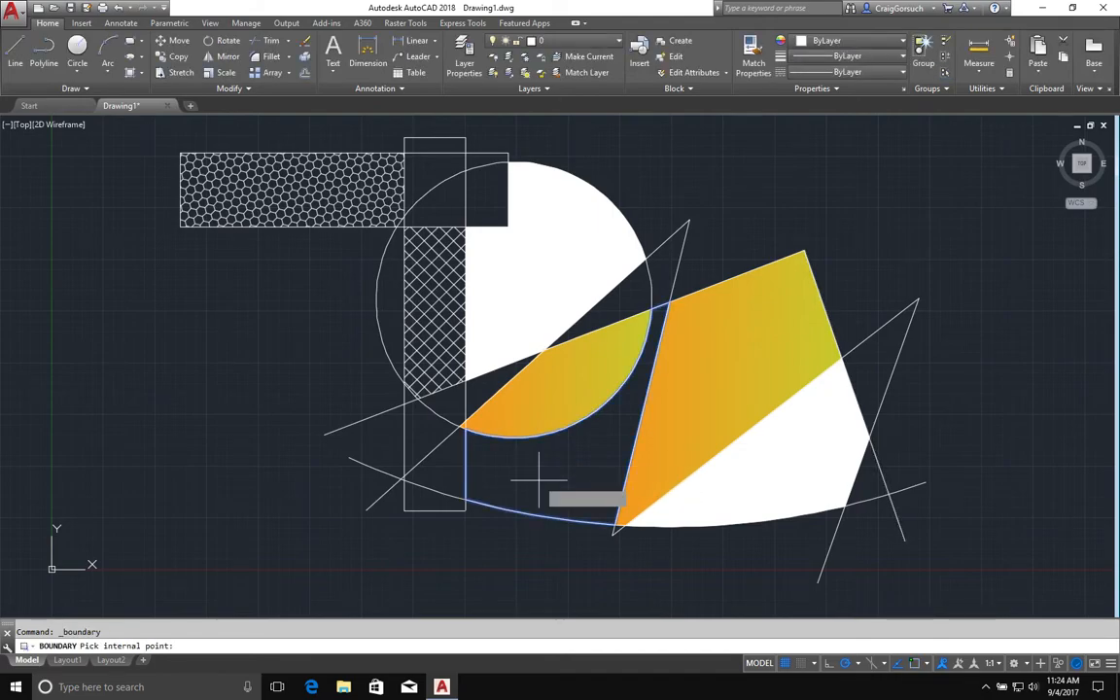
pyautogui.press('Return')
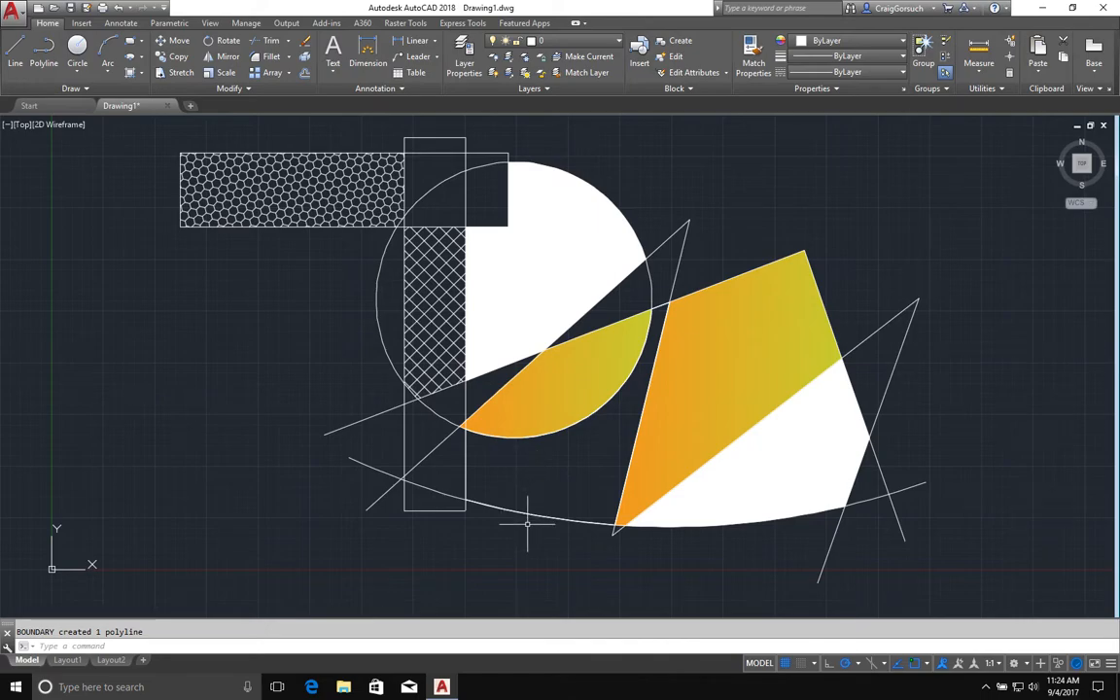
# Step: Examine the new boundary polyline's properties, including its area and length, and collapse the Geometry section
pyautogui.click(530, 515)
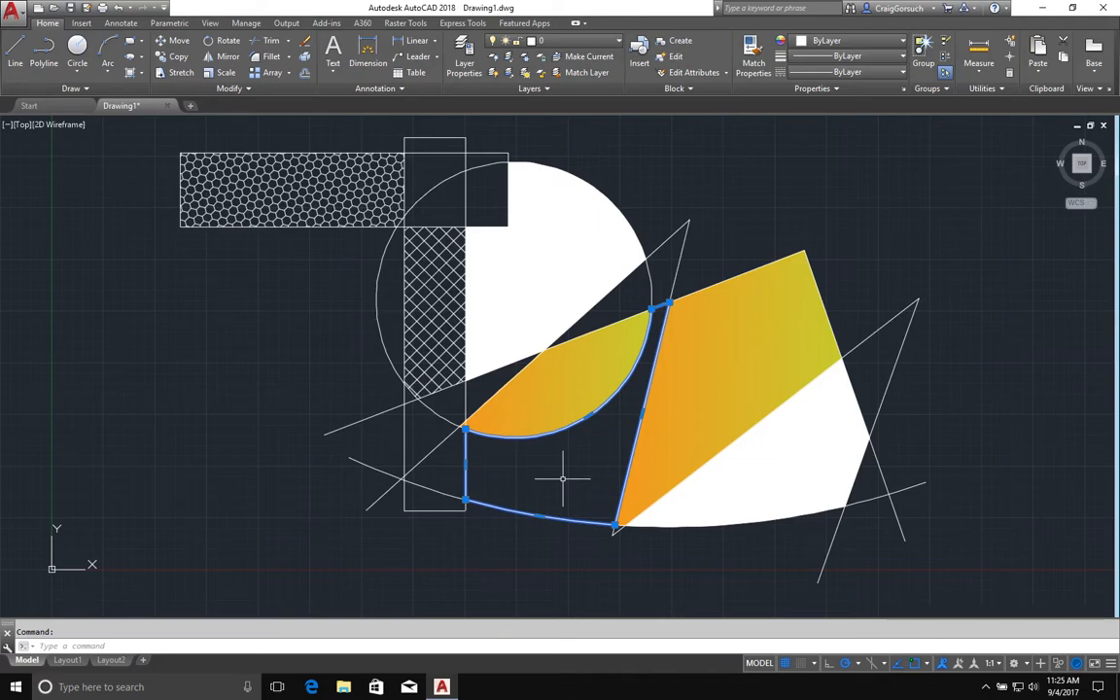
pyautogui.click(536, 221)
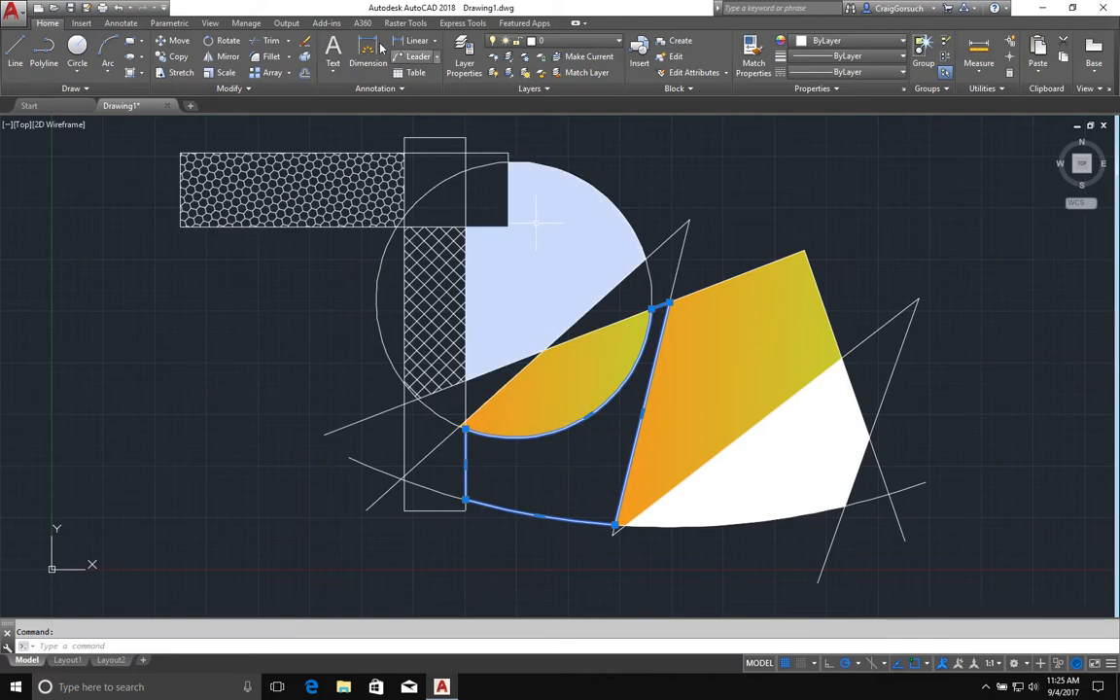
pyautogui.click(211, 24)
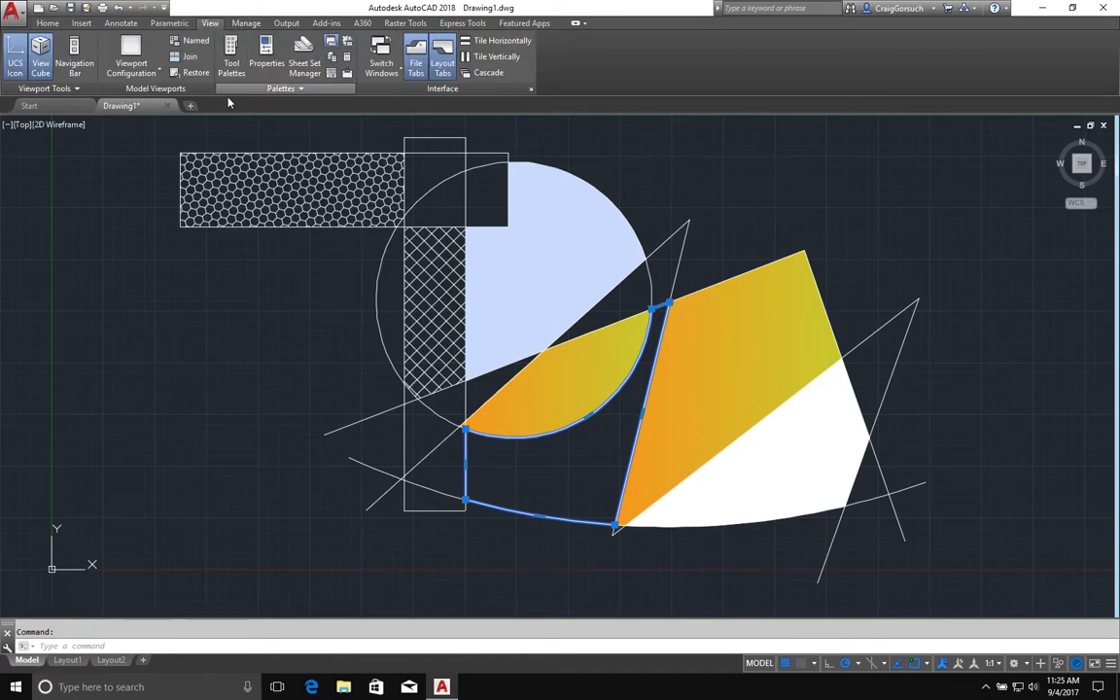
pyautogui.click(264, 68)
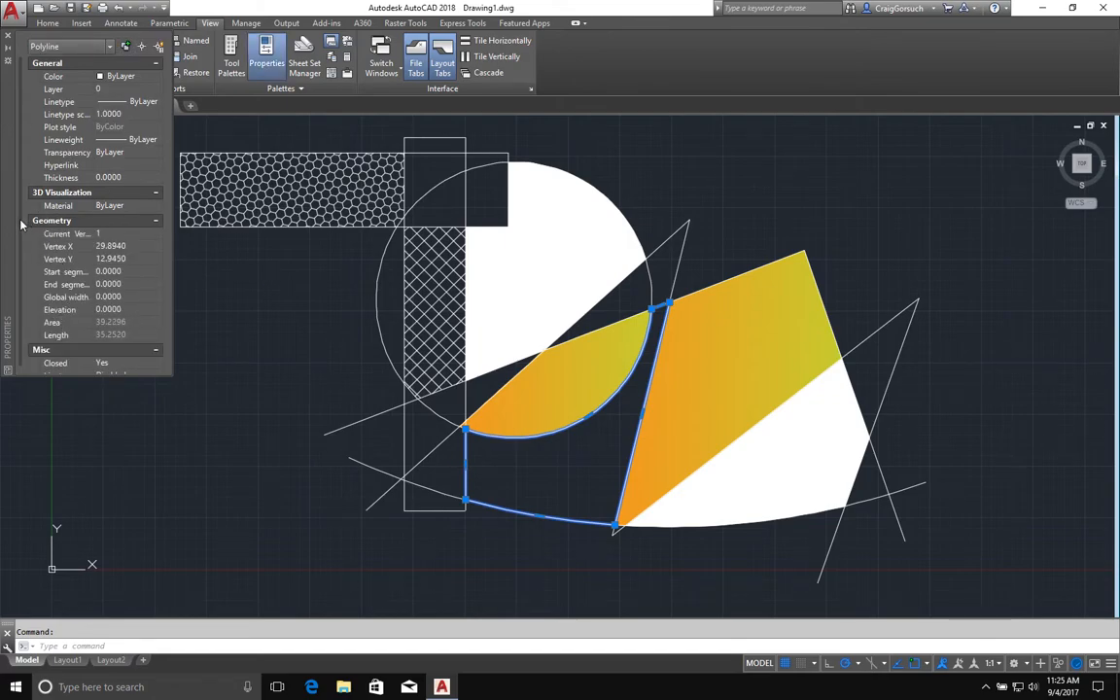
pyautogui.scroll(-1, 93, 233)
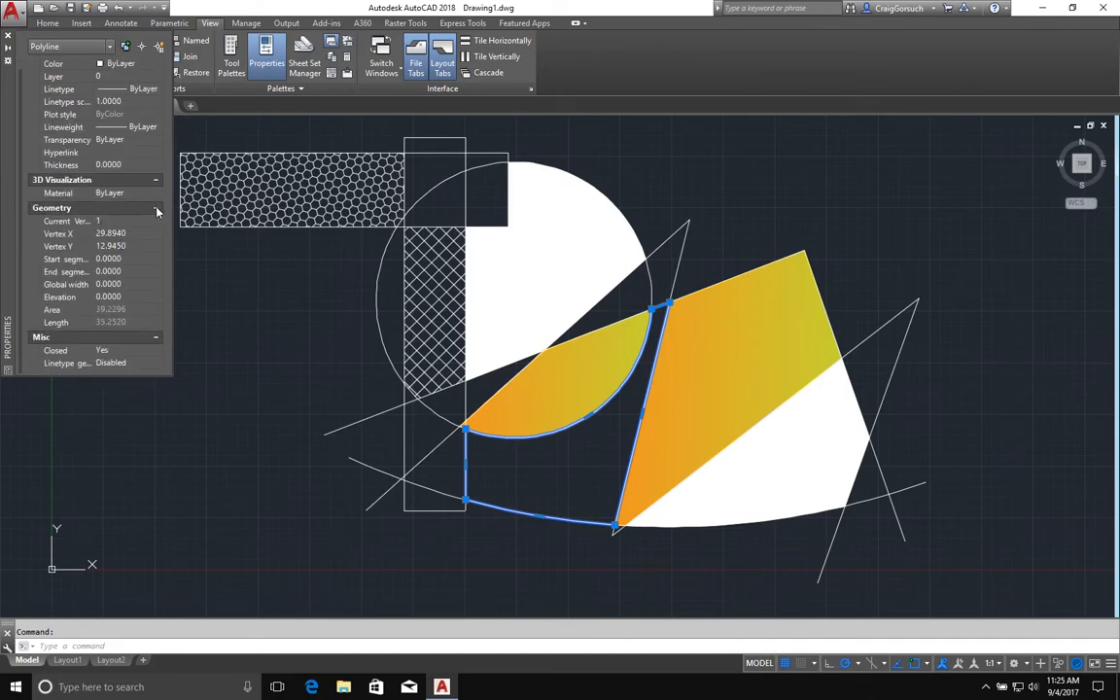
pyautogui.click(156, 209)
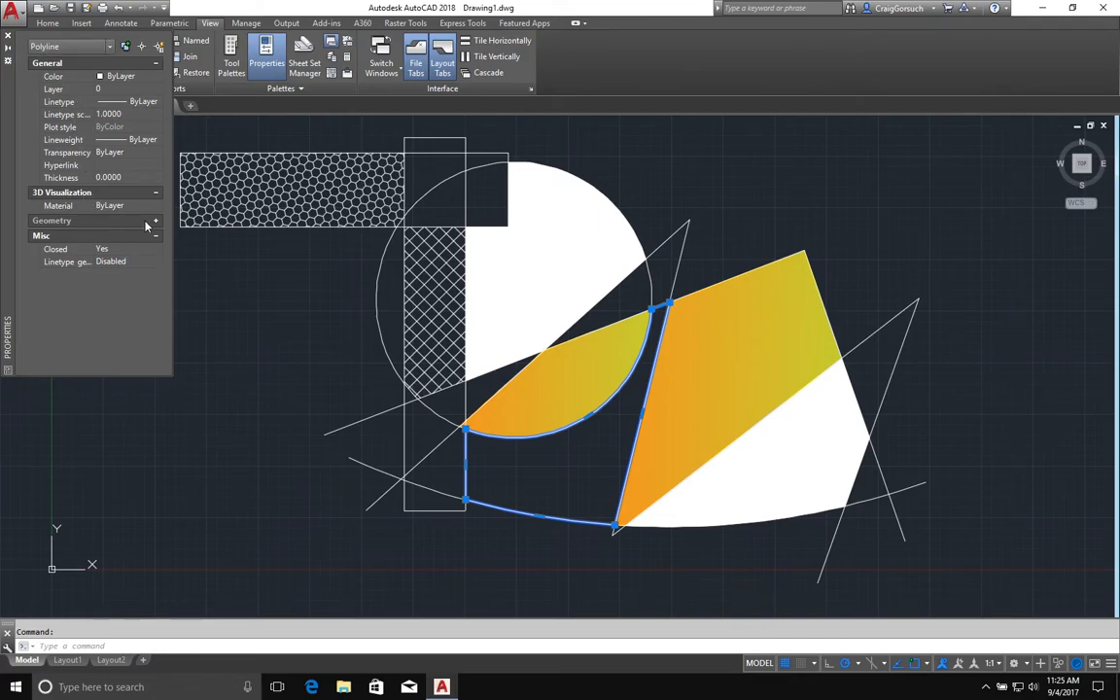
# Step: Expand the polyline's Geometry properties, add a vertex to its lower arc edge below the long arc, and close the Properties palette
pyautogui.click(146, 221)
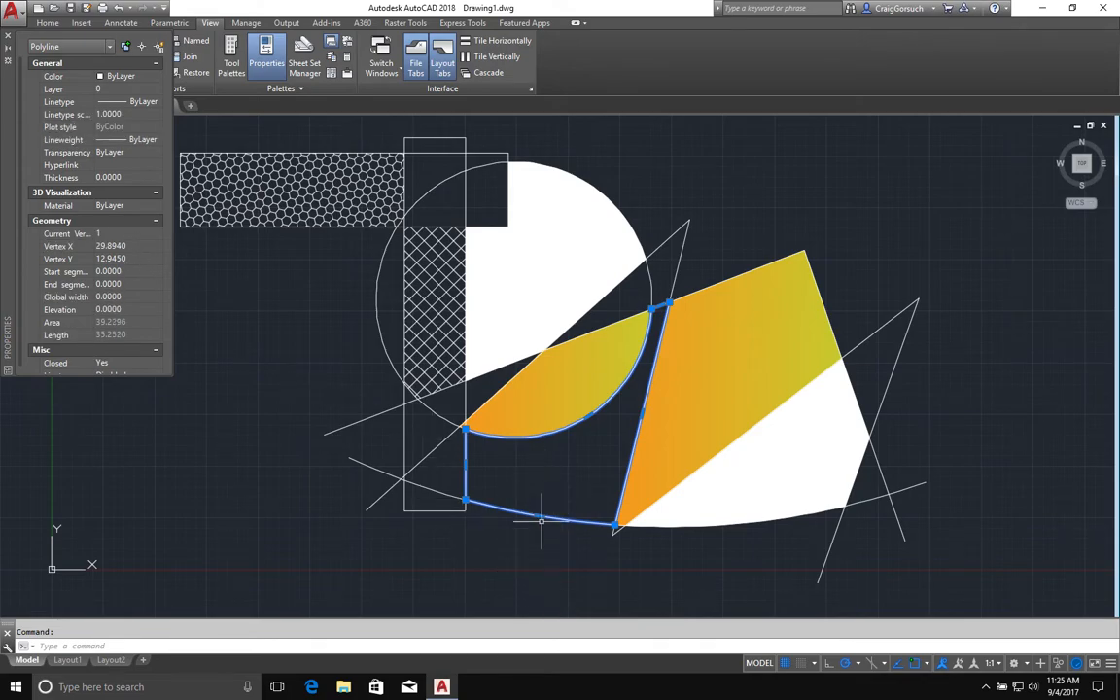
pyautogui.click(478, 464)
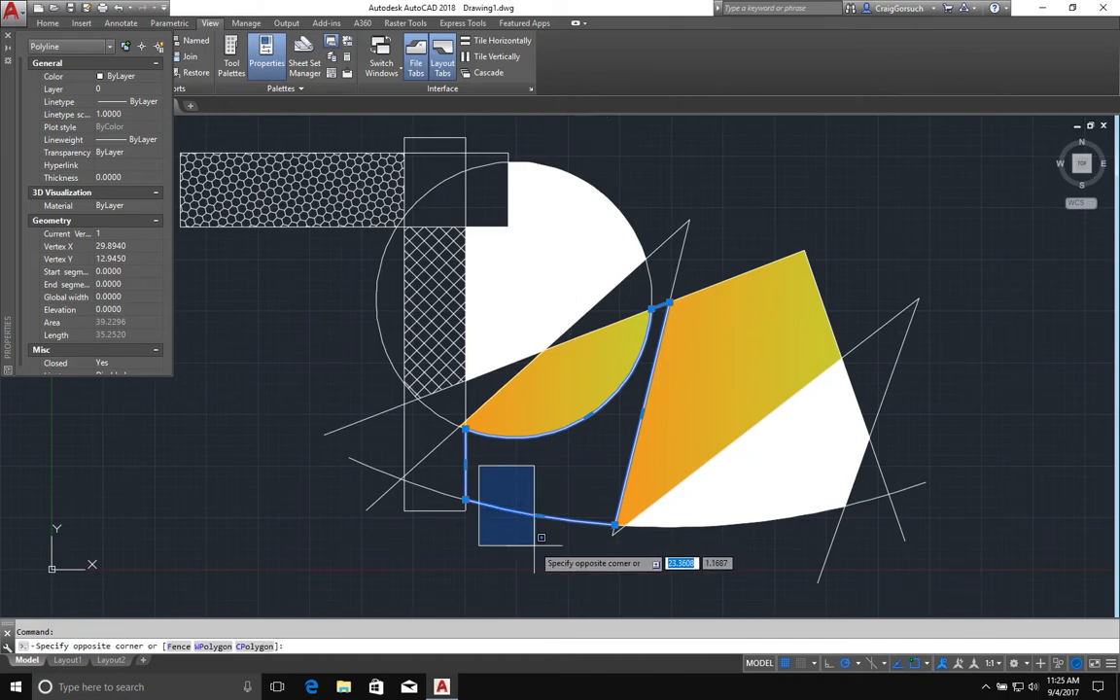
pyautogui.press('Escape')
pyautogui.click(540, 520)
pyautogui.moveTo(540, 520)
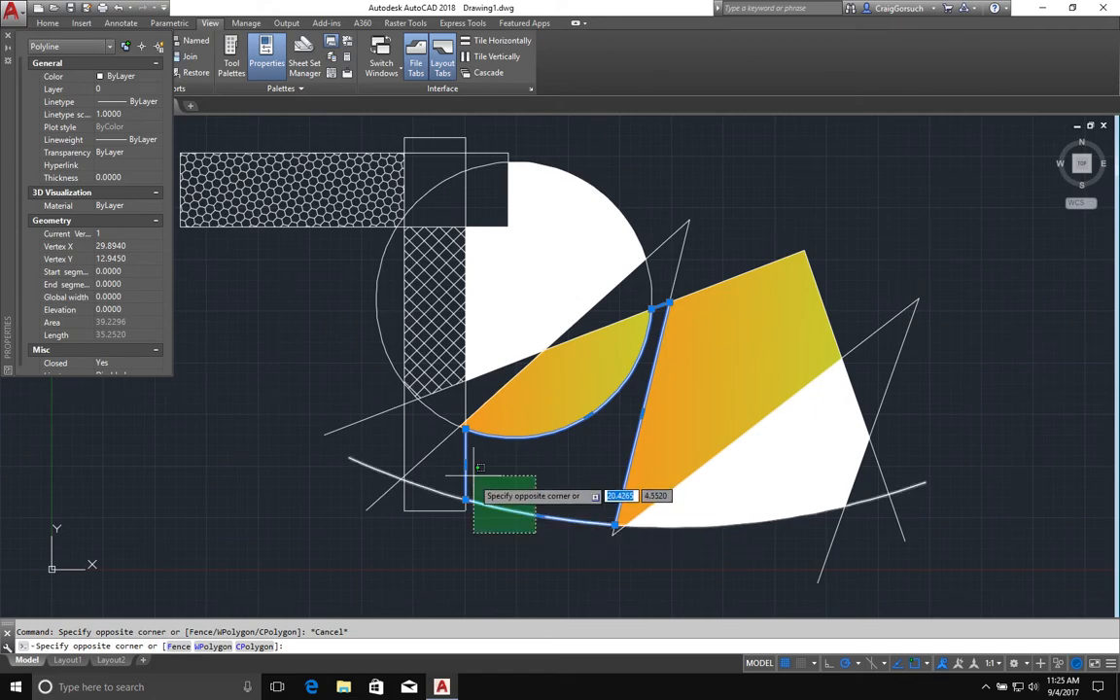
pyautogui.press('Escape')
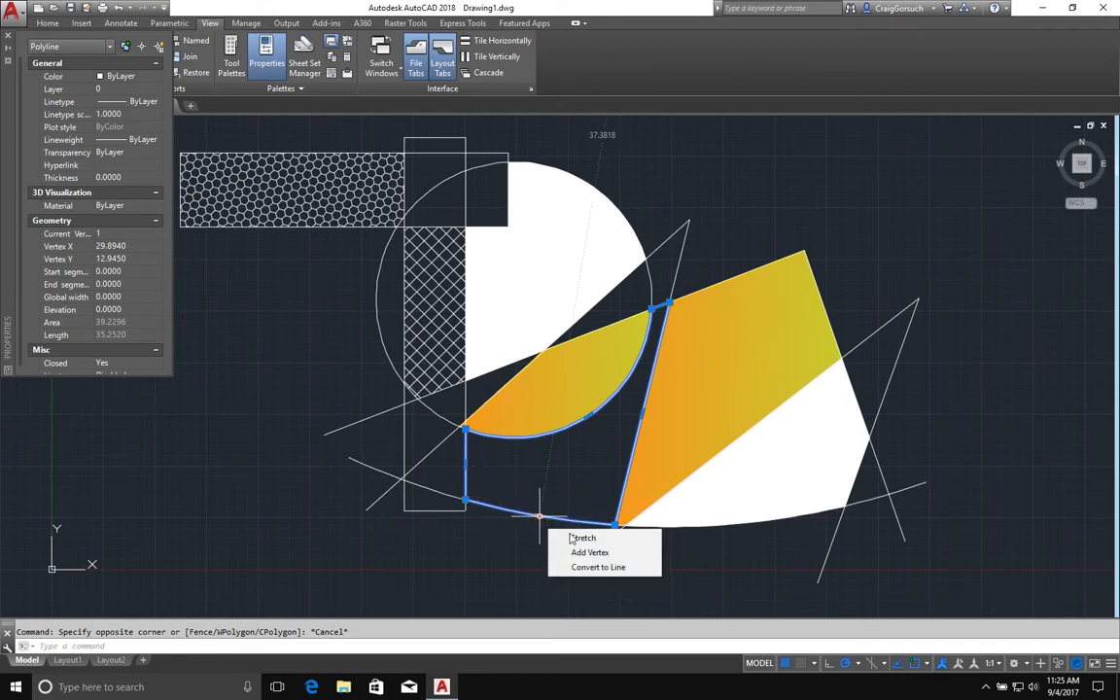
pyautogui.click(578, 552)
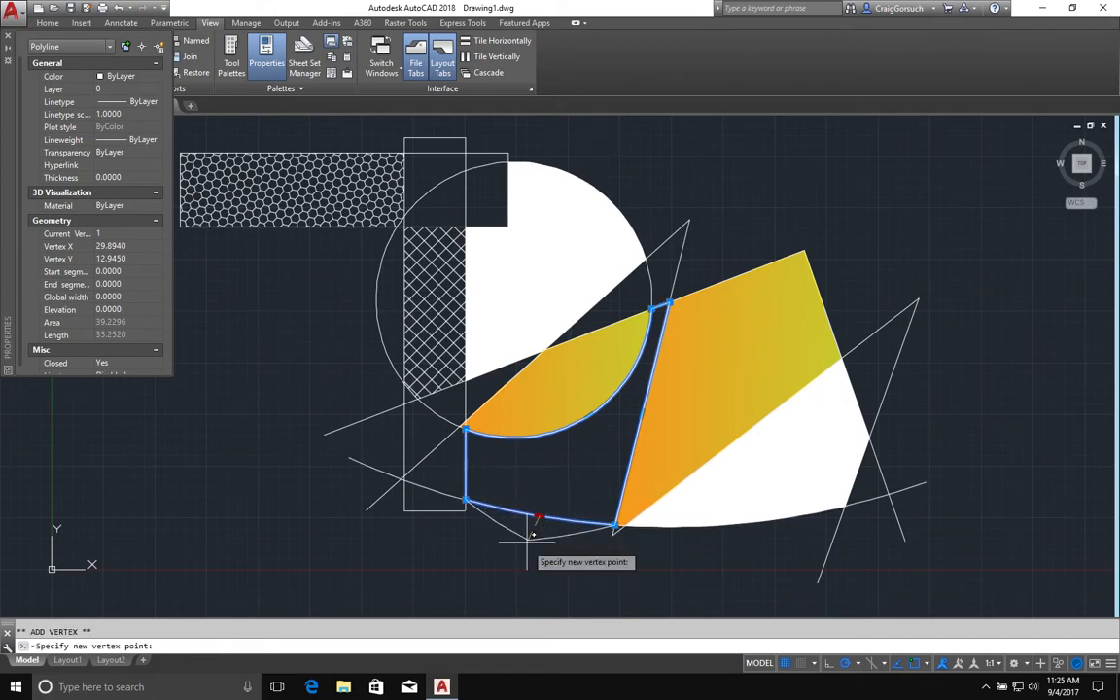
pyautogui.click(526, 556)
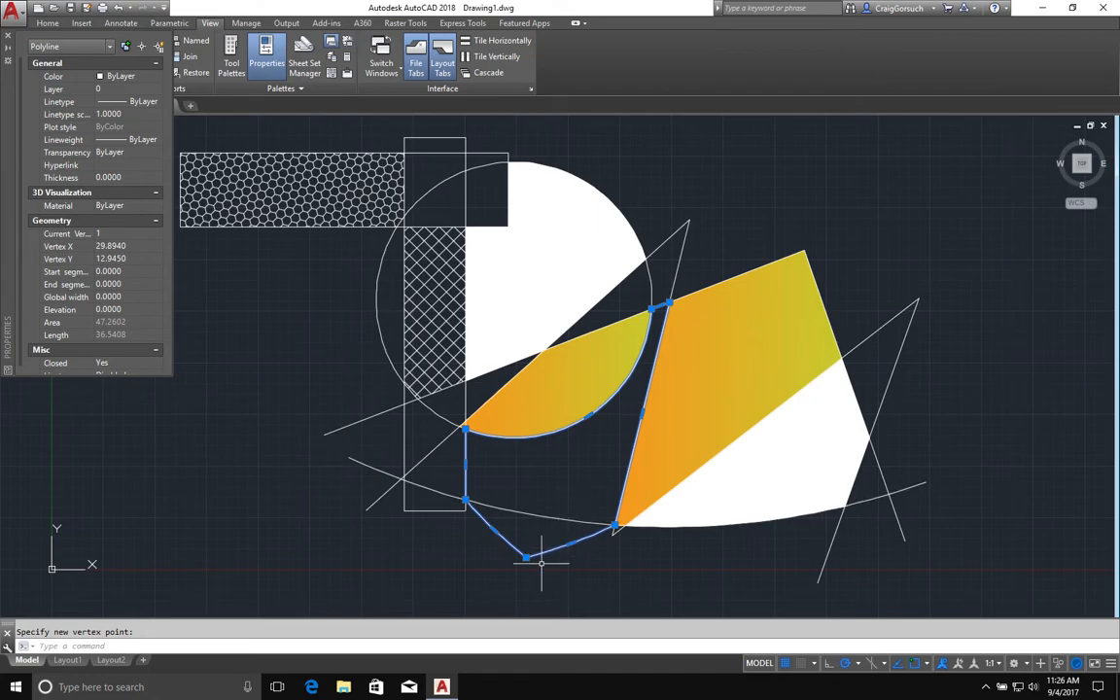
pyautogui.click(7, 35)
pyautogui.press('Escape')
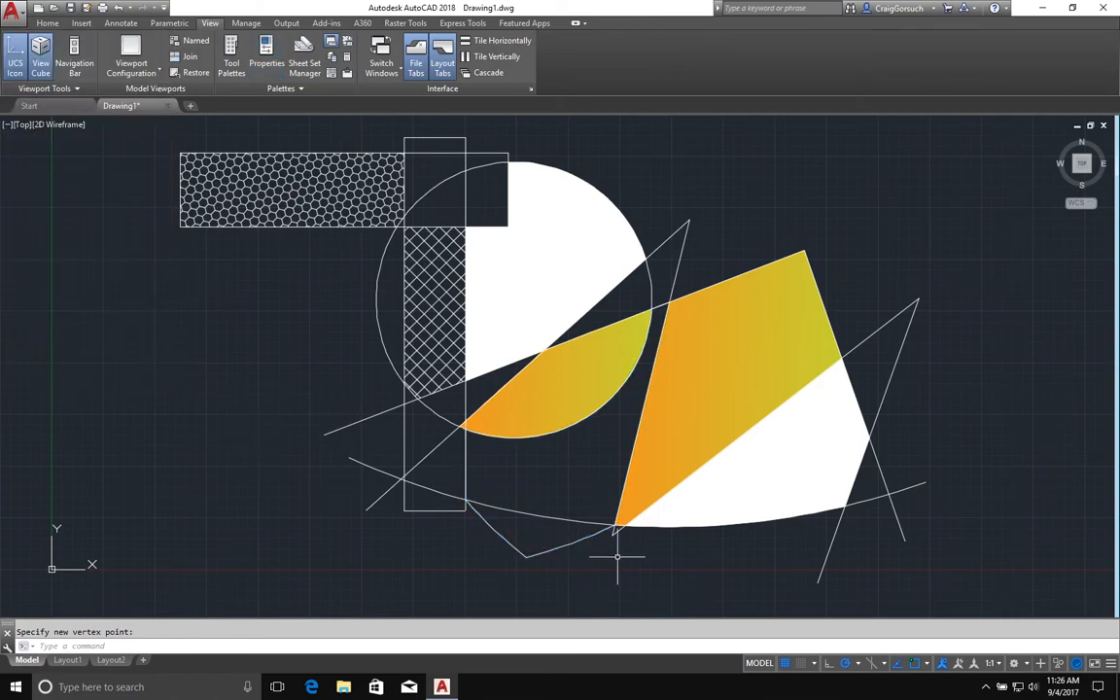
# Step: Start a Hatch that takes its boundary from selected objects and set the hatch type to Gradient
pyautogui.click(569, 544)
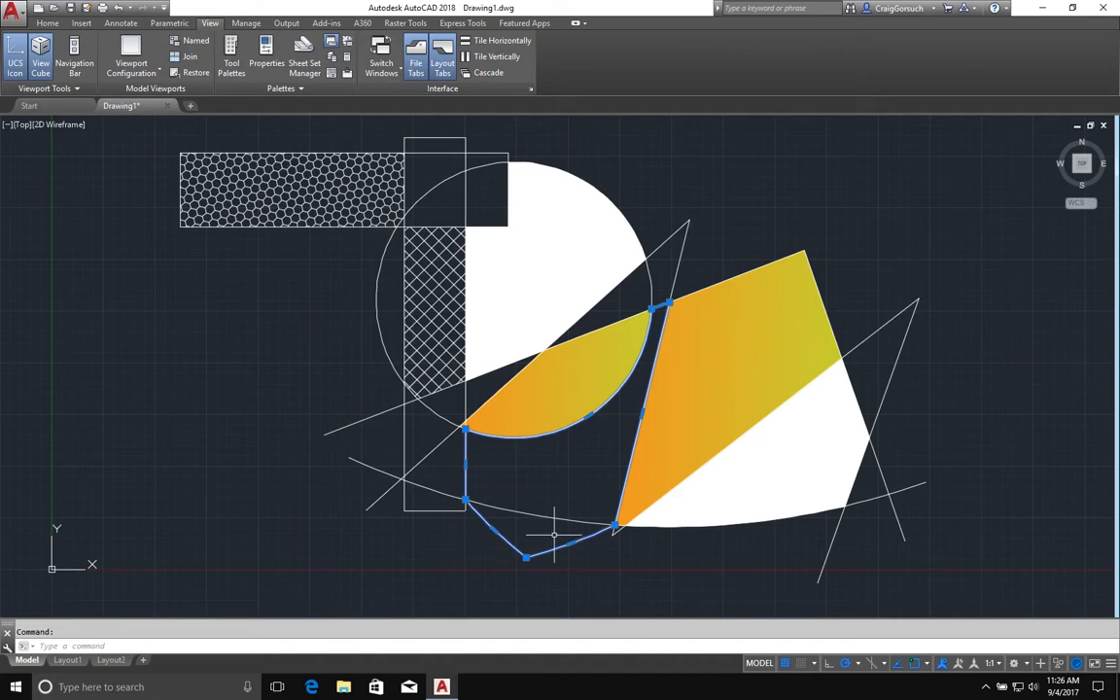
pyautogui.press('Escape')
pyautogui.write('hatchtoback')
pyautogui.press('Return')
pyautogui.write('h')
pyautogui.press('Return')
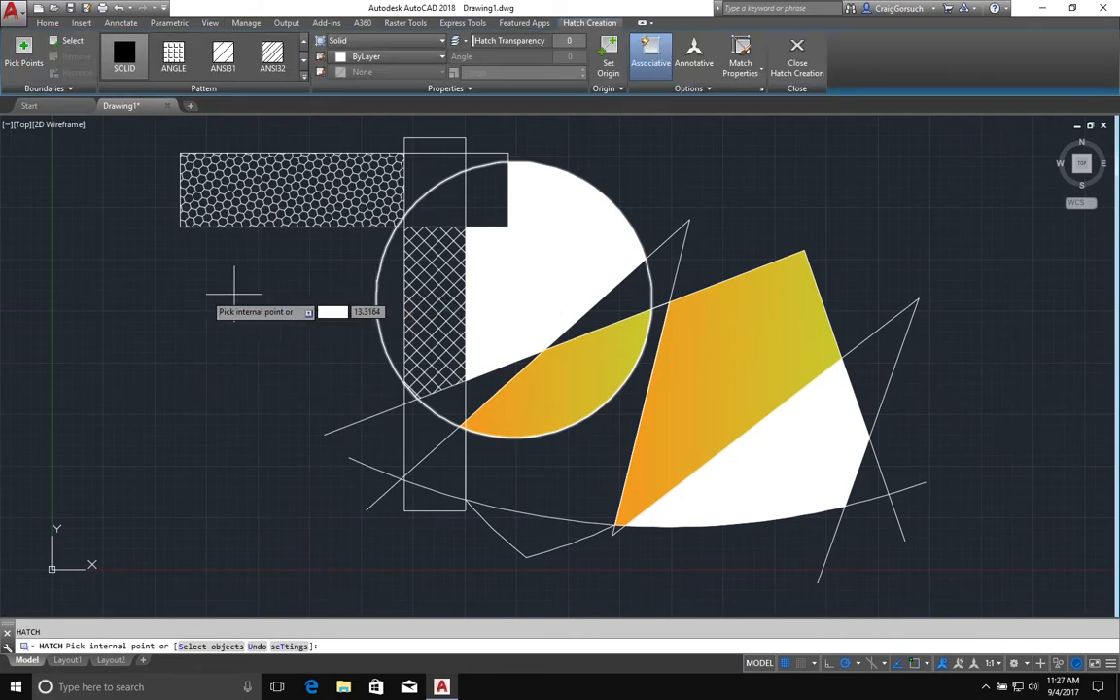
pyautogui.click(66, 42)
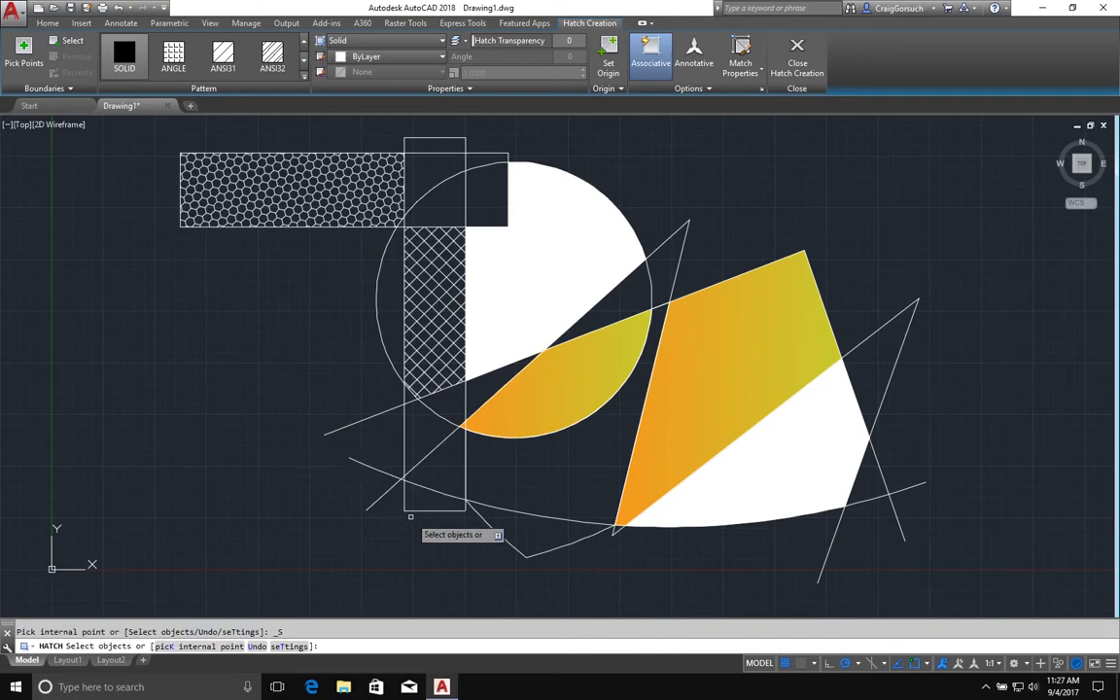
pyautogui.click(380, 46)
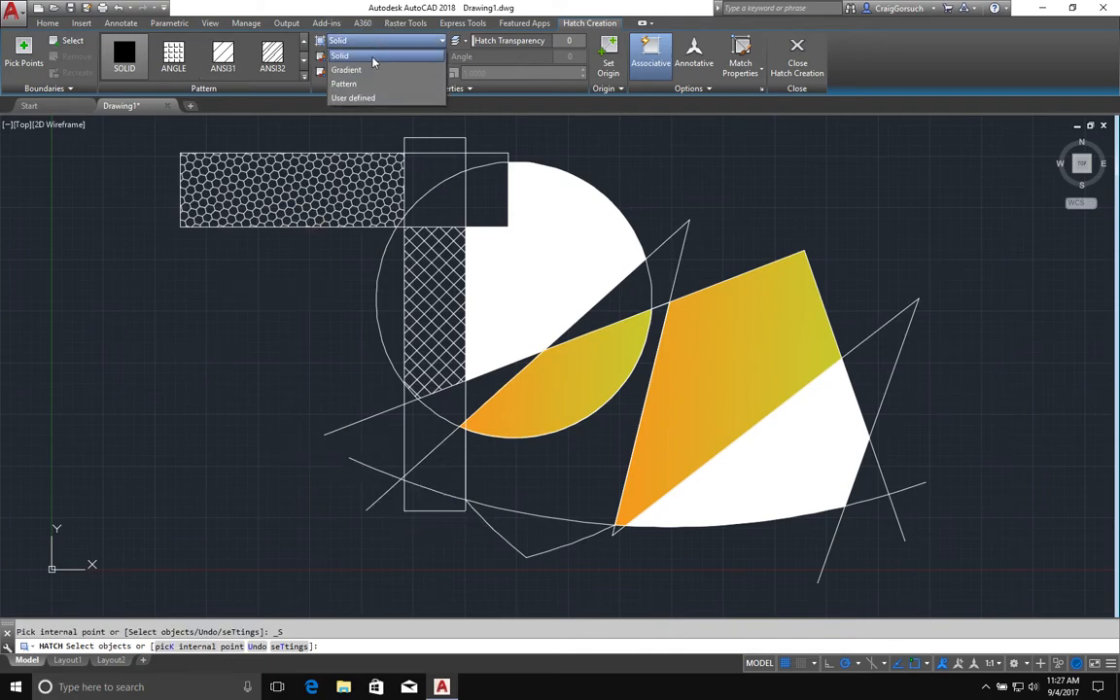
pyautogui.click(328, 64)
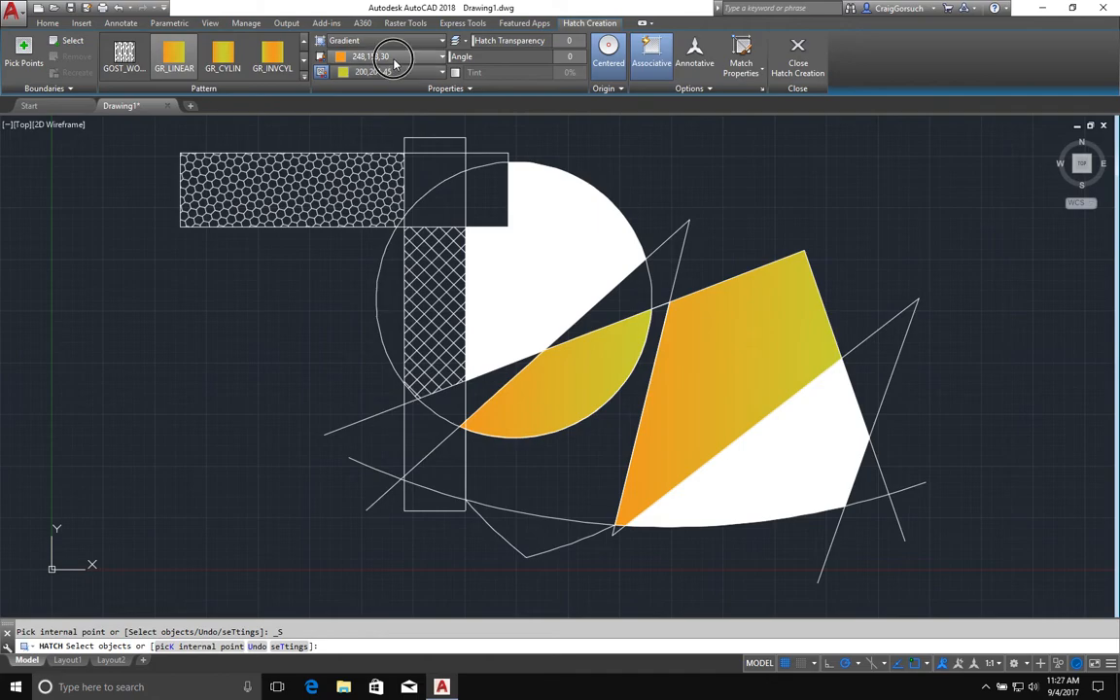
# Step: Set the gradient colors to 122,175,223 and 16,86,137 and fill the edited boundary polyline with it
pyautogui.click(418, 57)
pyautogui.click(417, 117)
pyautogui.click(359, 70)
pyautogui.click(418, 104)
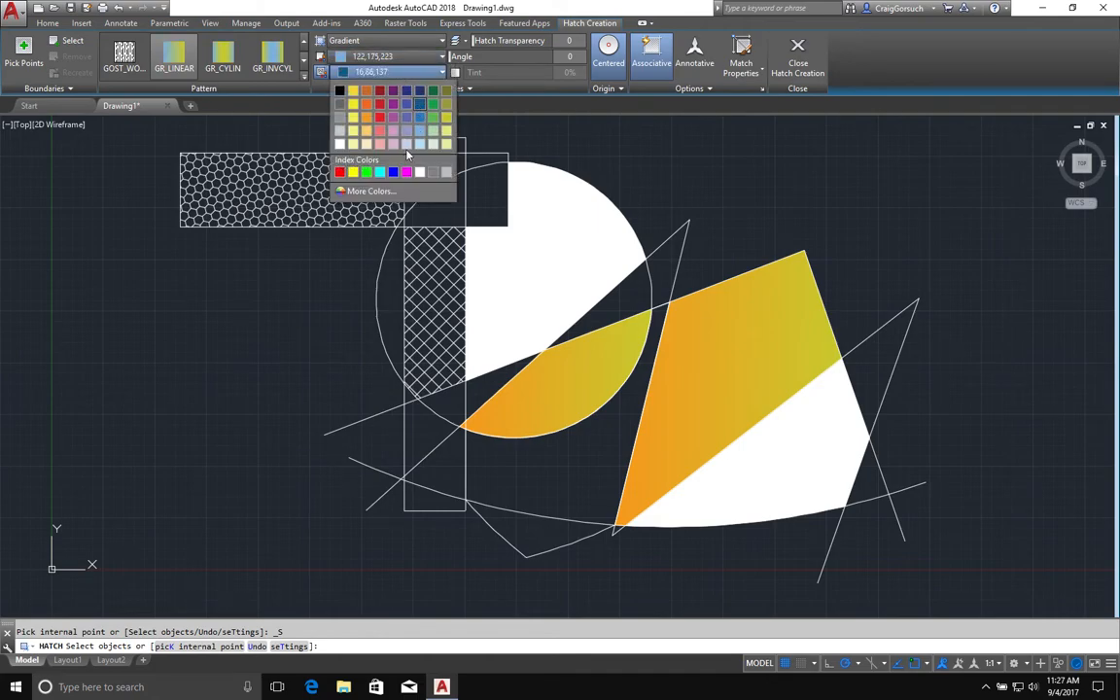
pyautogui.click(517, 546)
pyautogui.click(516, 546)
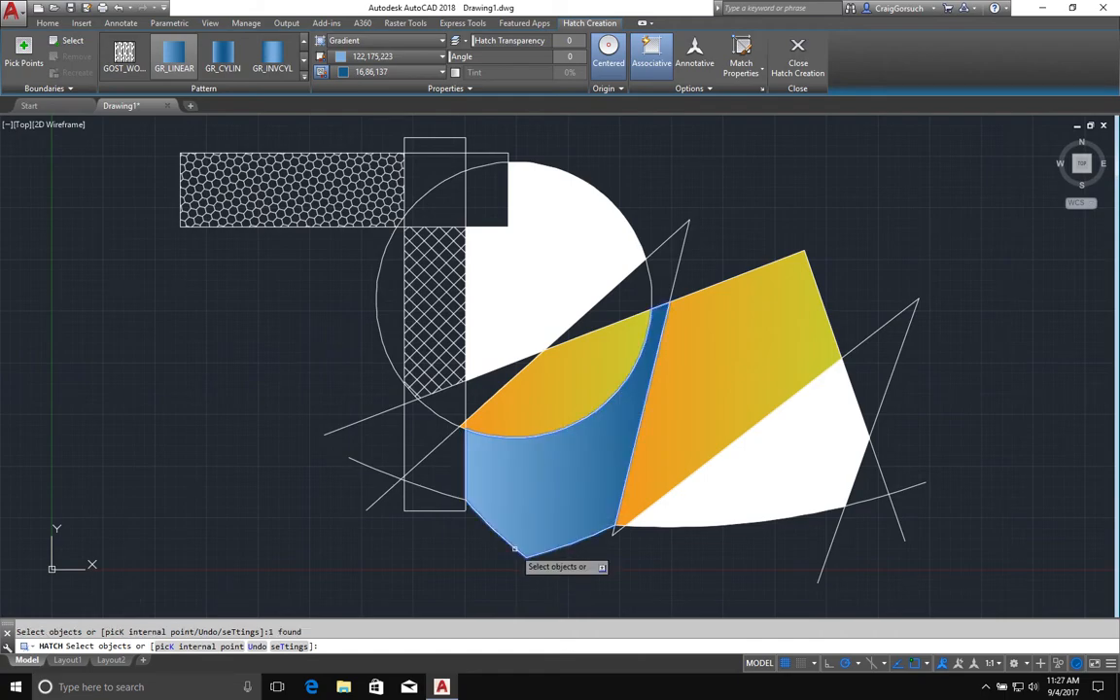
pyautogui.press('Return')
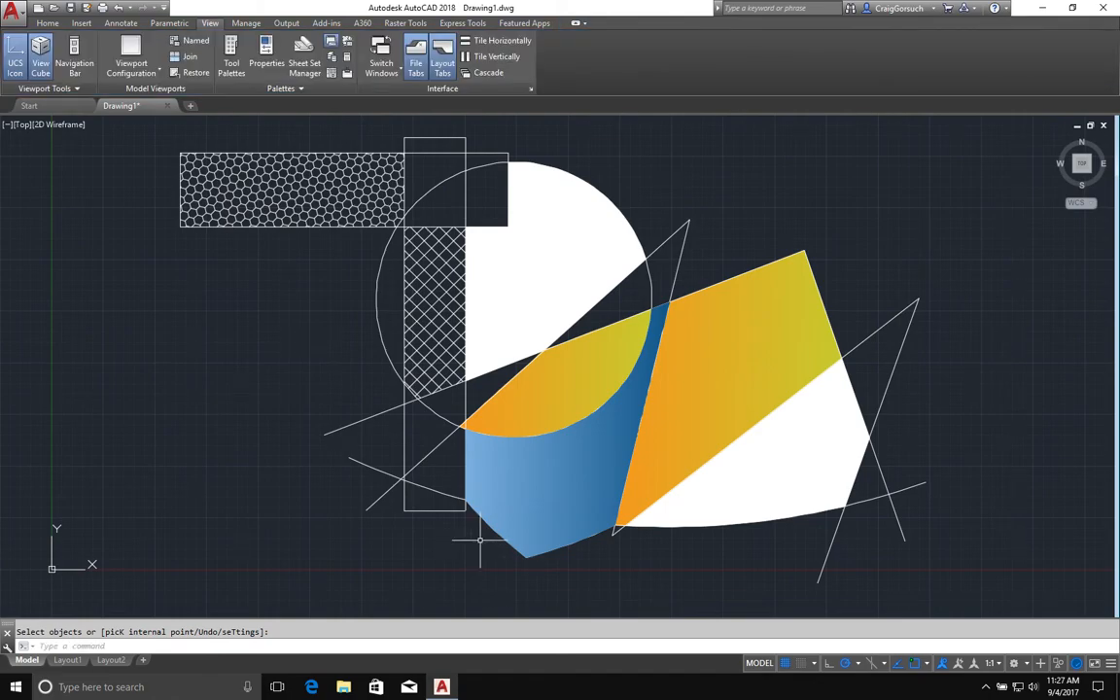
# Step: Stretch the long arc's left endpoint slightly up and to the right, and clear the selection
pyautogui.click(47, 22)
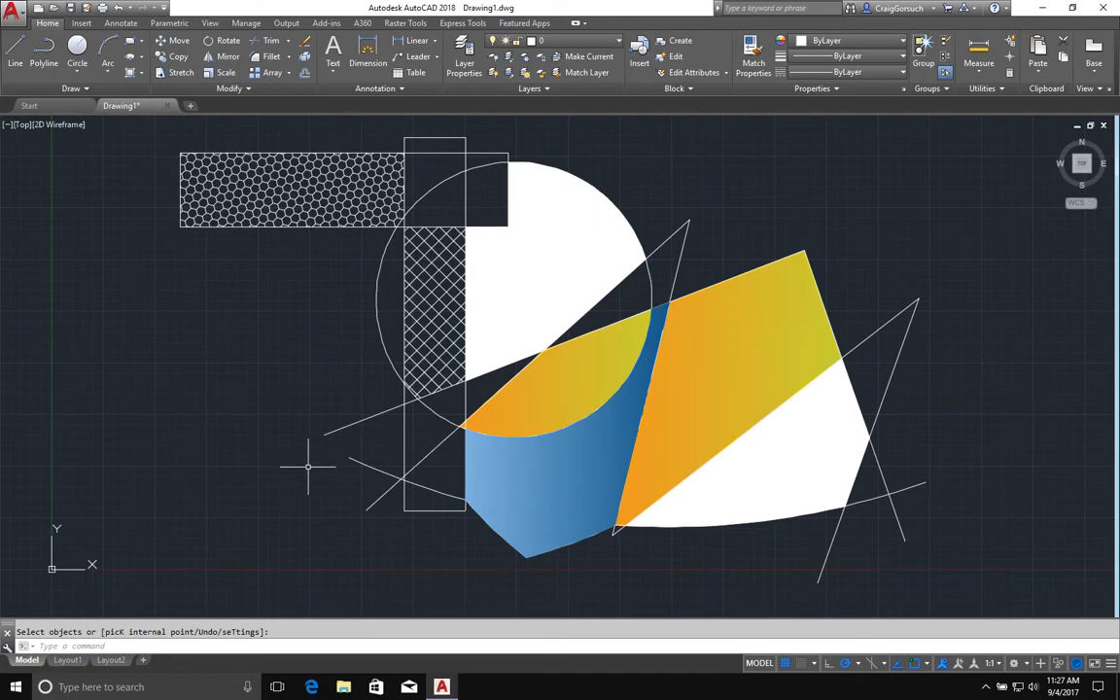
pyautogui.click(434, 491)
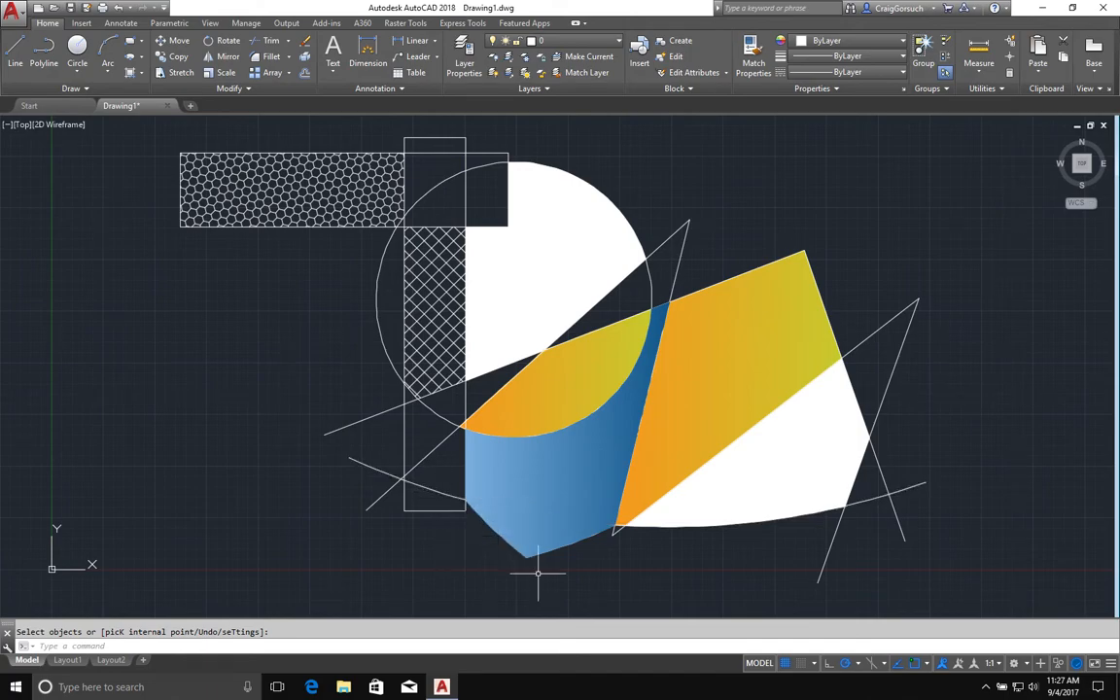
pyautogui.press('Escape')
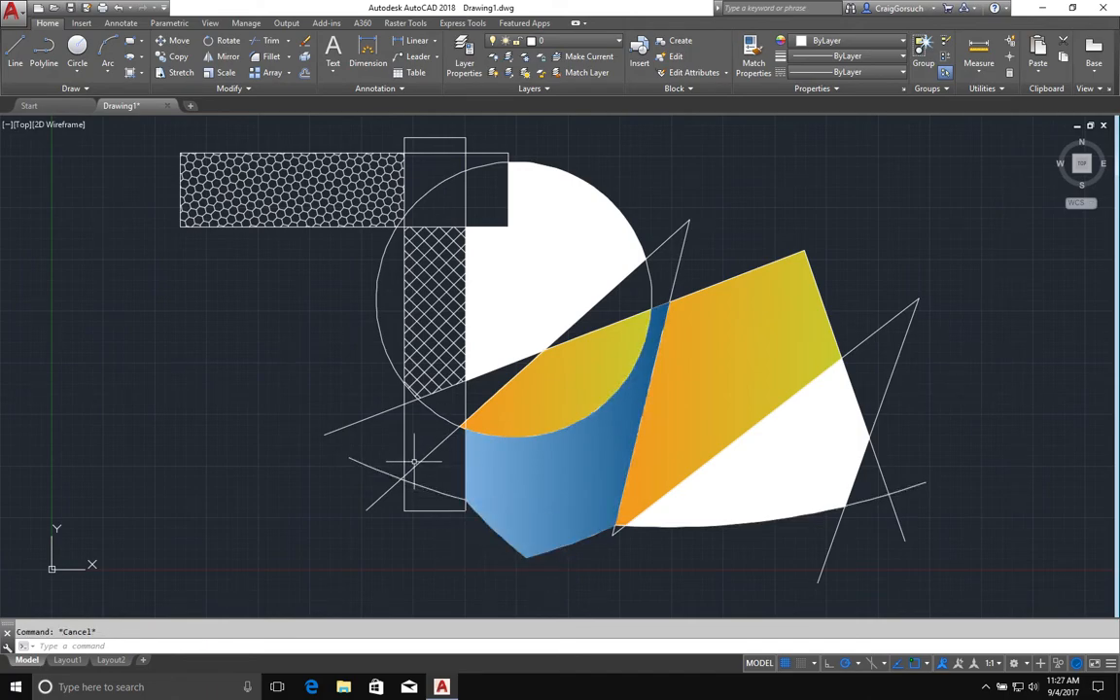
pyautogui.click(433, 486)
pyautogui.click(373, 474)
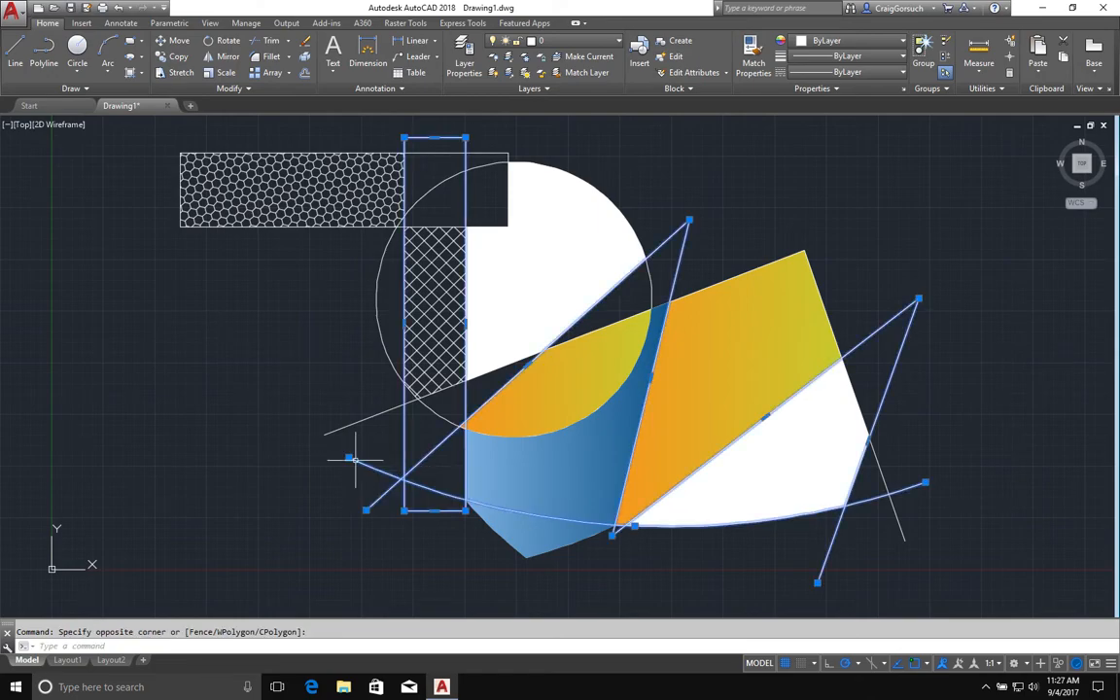
pyautogui.press('Escape')
pyautogui.moveTo(348, 457)
pyautogui.click(379, 479)
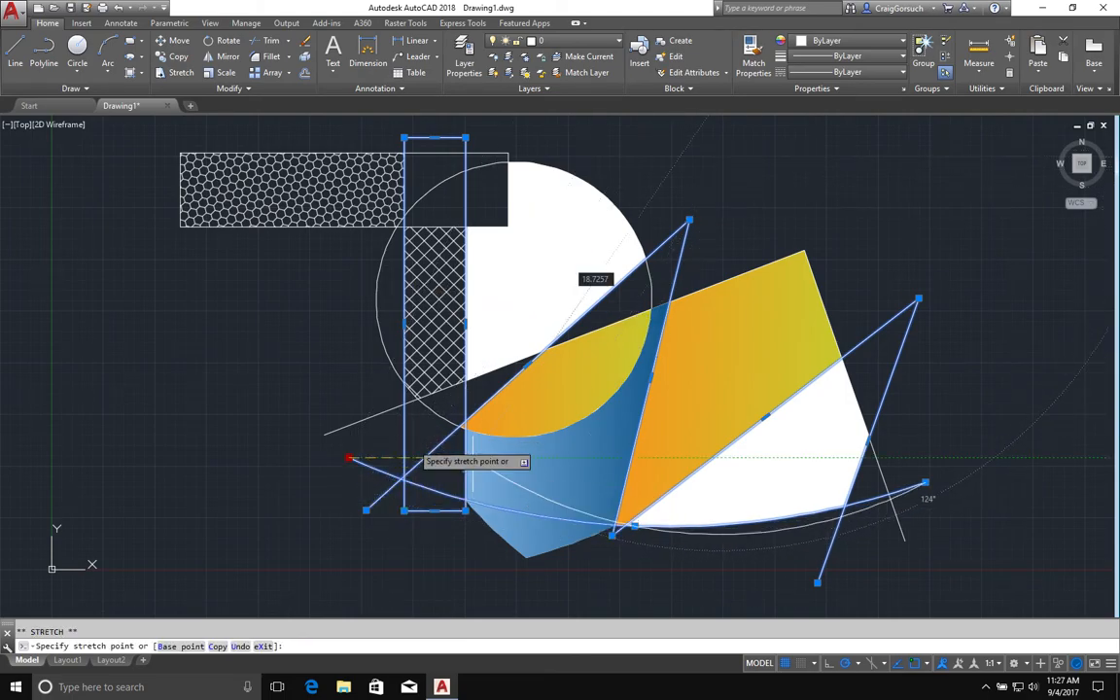
pyautogui.click(368, 438)
pyautogui.press('Escape')
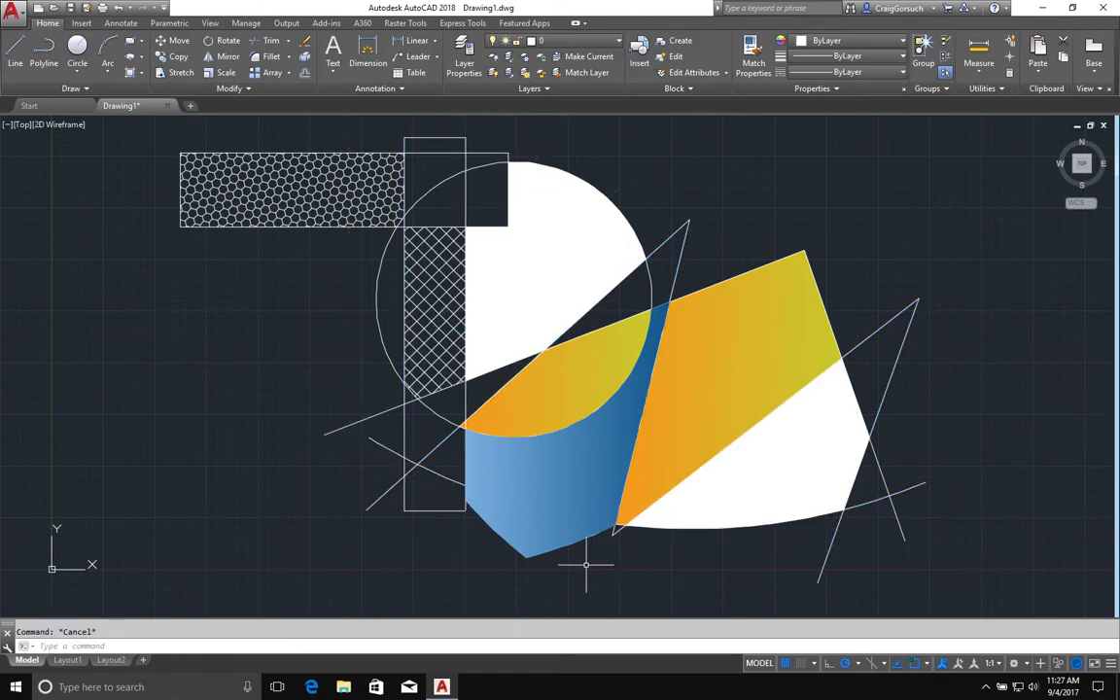
# Step: Send the blue gradient fill to the back of the draw order and deselect it
pyautogui.click(543, 535)
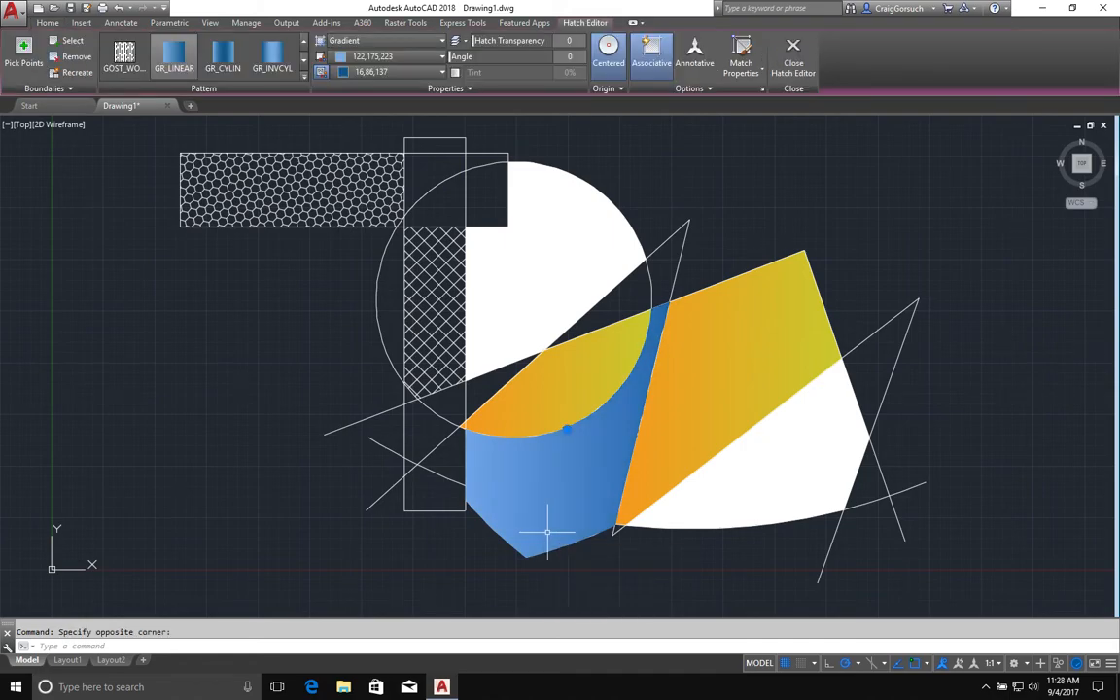
pyautogui.rightClick(548, 536)
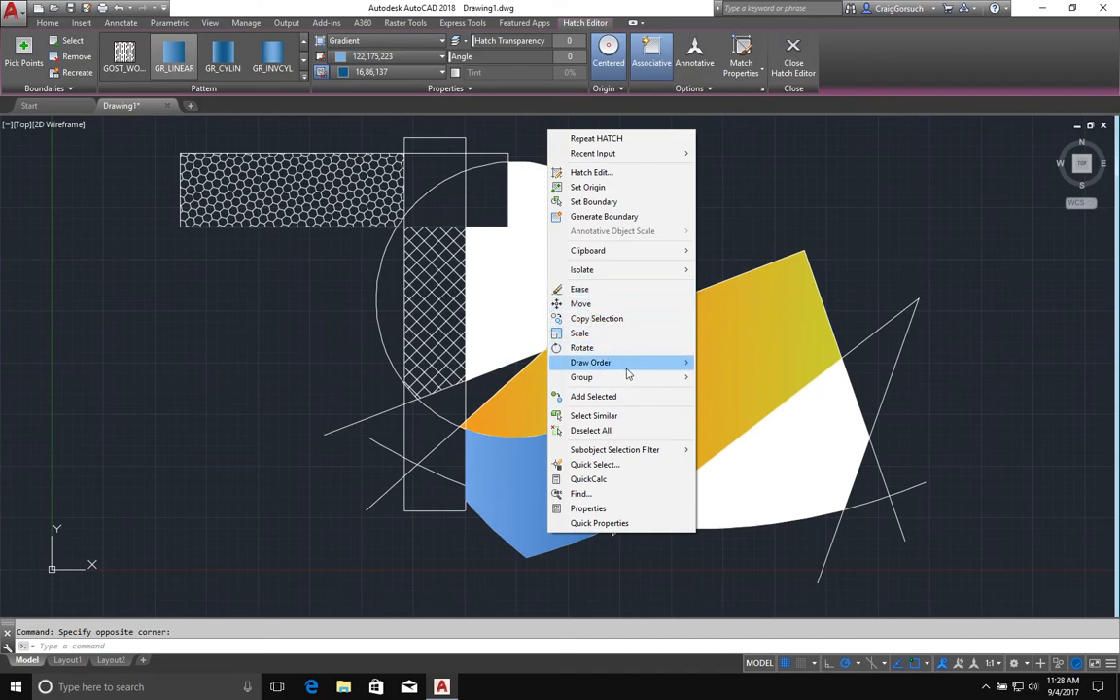
pyautogui.moveTo(627, 369)
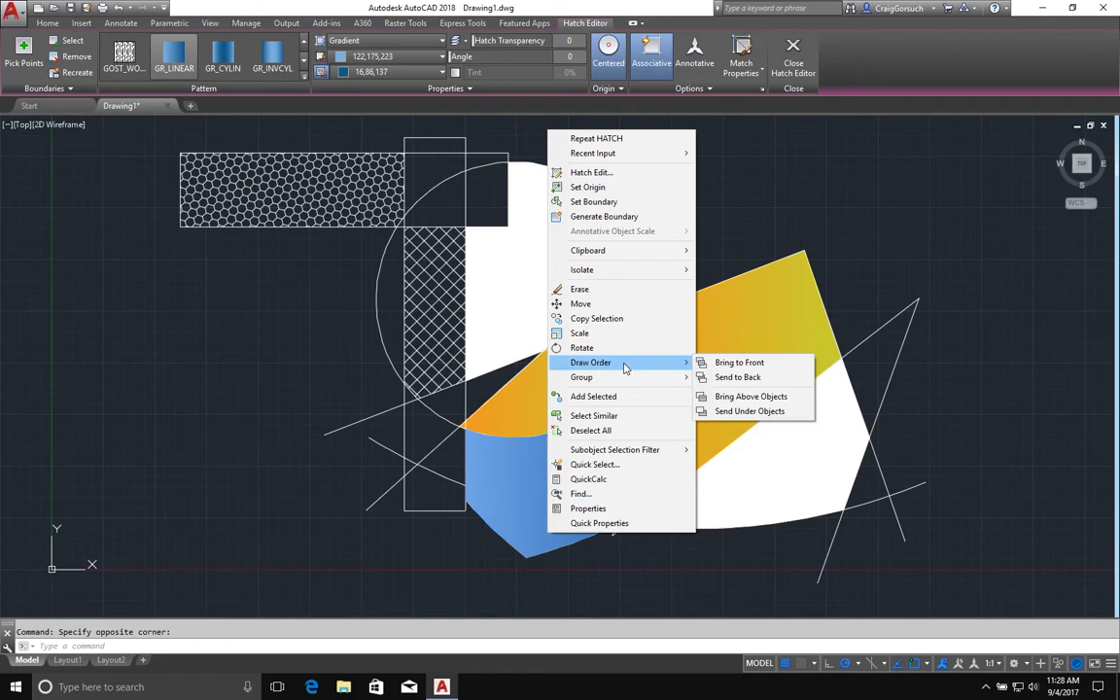
pyautogui.click(730, 379)
pyautogui.press('Escape')
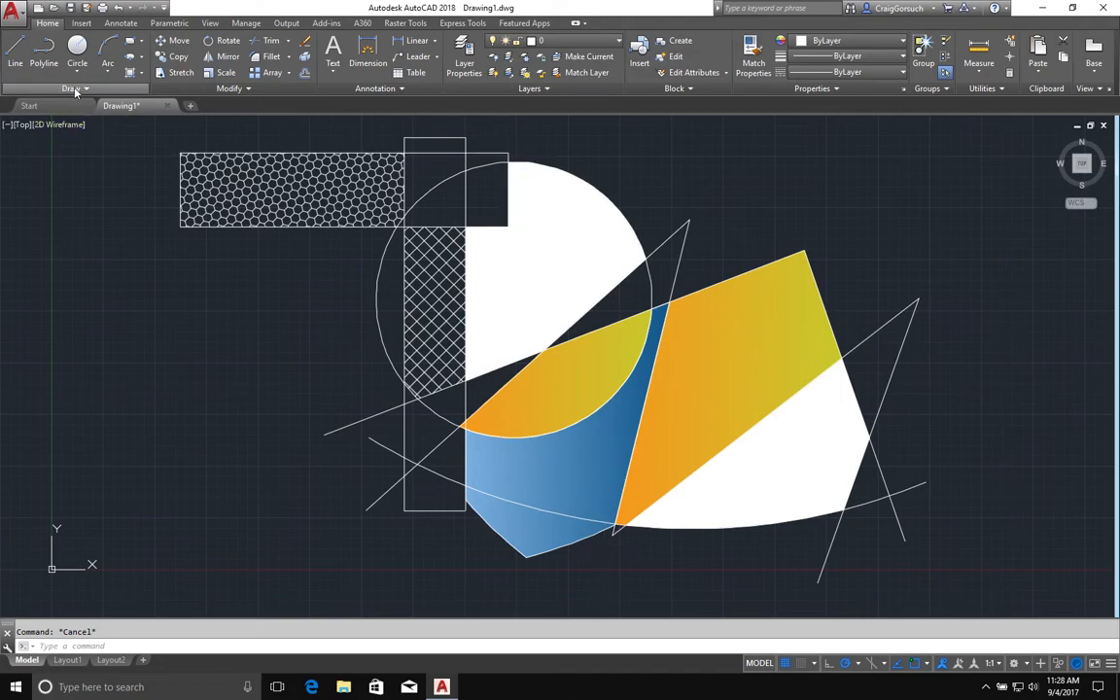
# Step: Draw a horizontal construction line across the drawing, starting from a point left of the circle
pyautogui.click(104, 89)
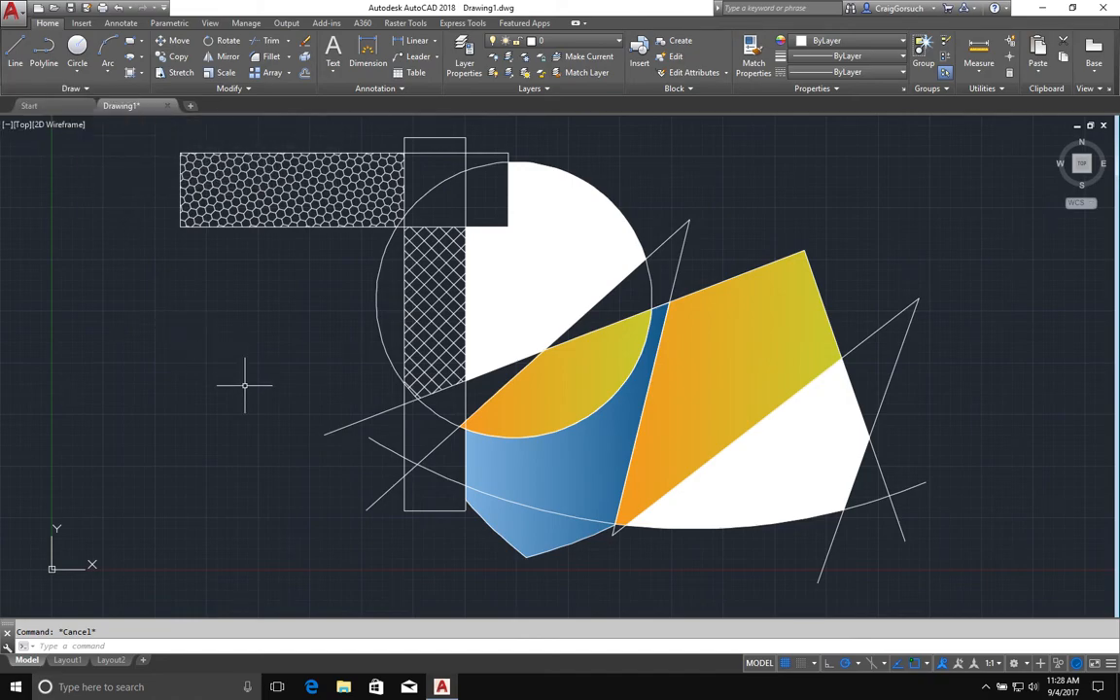
pyautogui.click(47, 88)
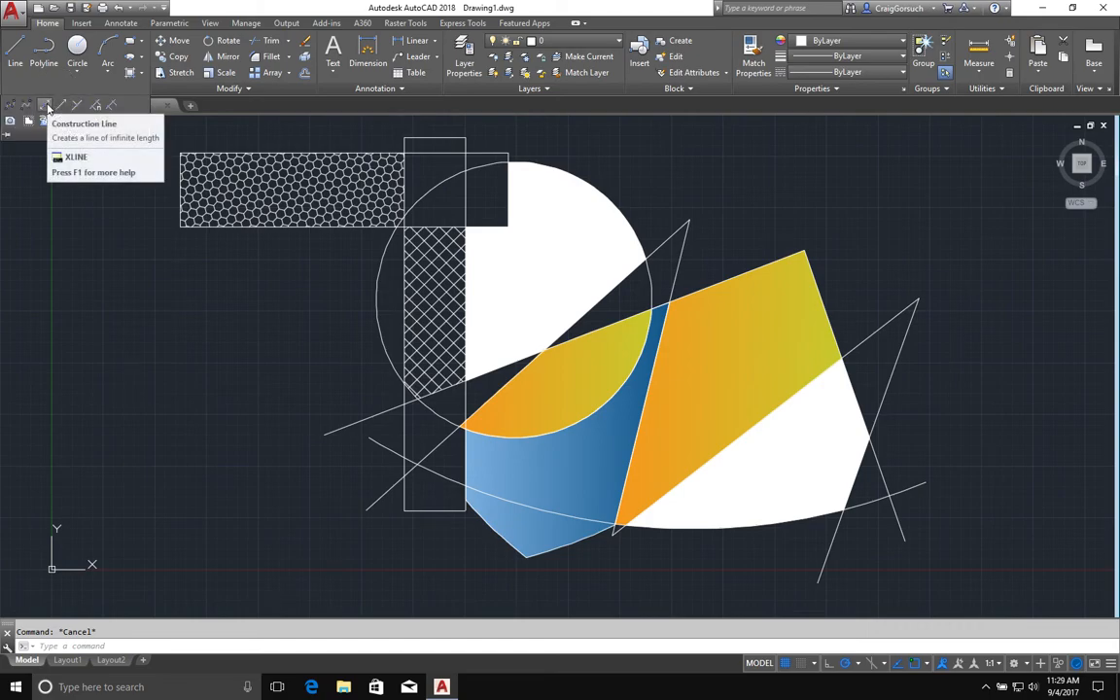
pyautogui.click(47, 107)
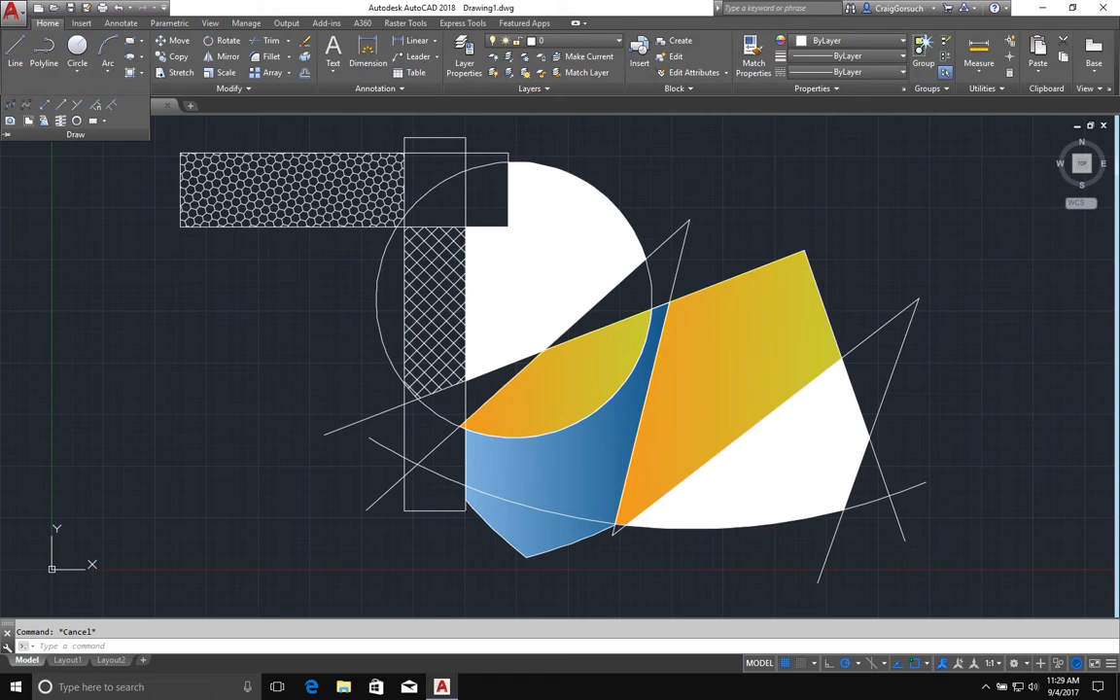
pyautogui.click(151, 309)
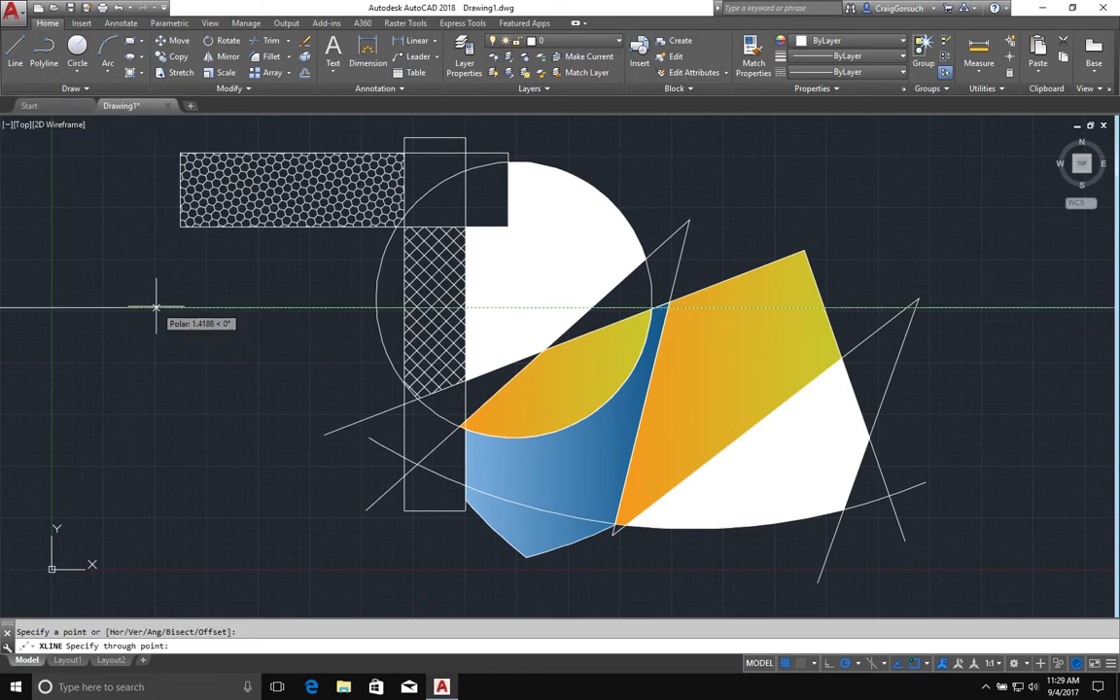
# Step: Draw five construction lines at different angles through one common point above and to the left of the hatched shapes
pyautogui.scroll(-7, 156, 316)
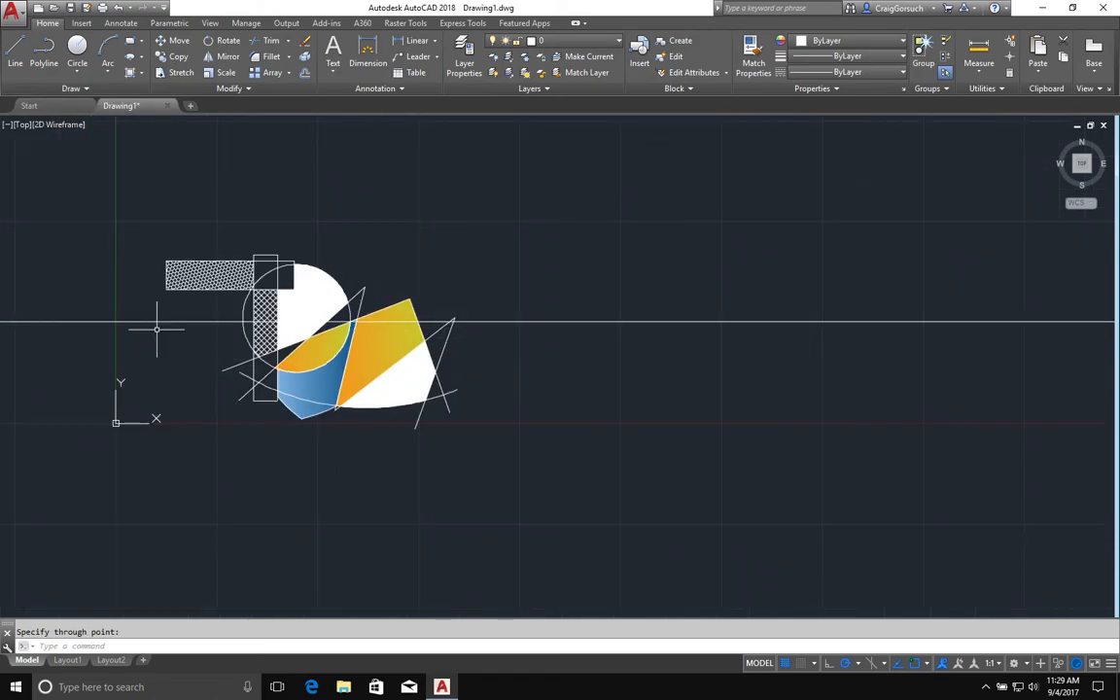
pyautogui.scroll(2, 156, 329)
pyautogui.moveTo(156, 329); pyautogui.dragTo(428, 322, button='middle')
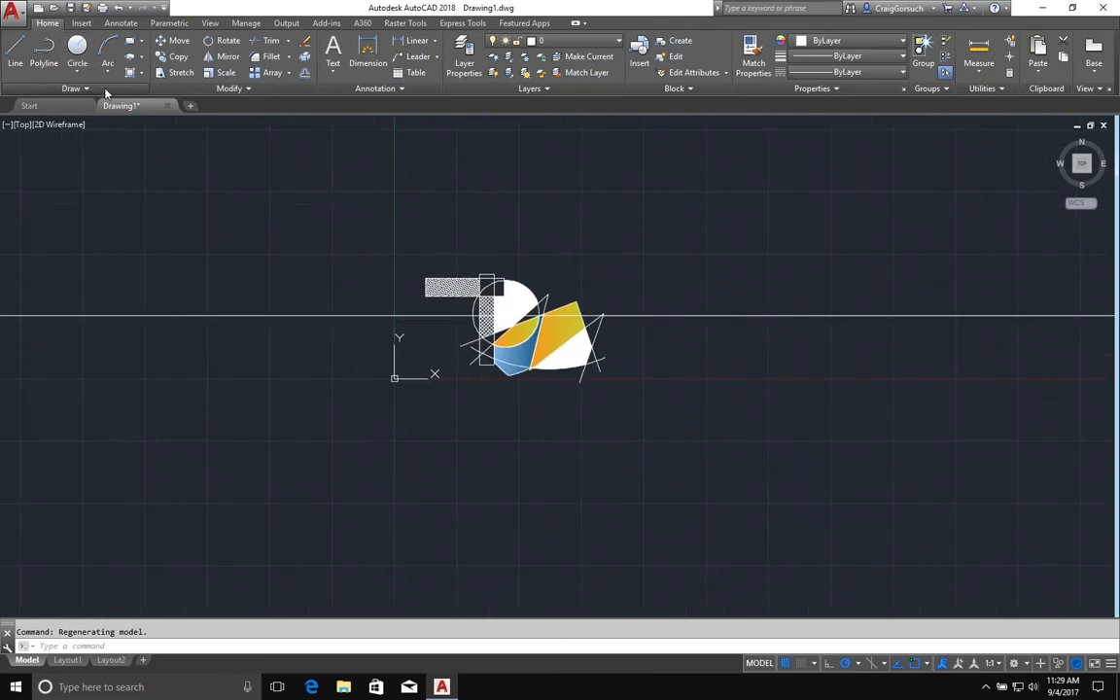
pyautogui.click(75, 88)
pyautogui.click(58, 105)
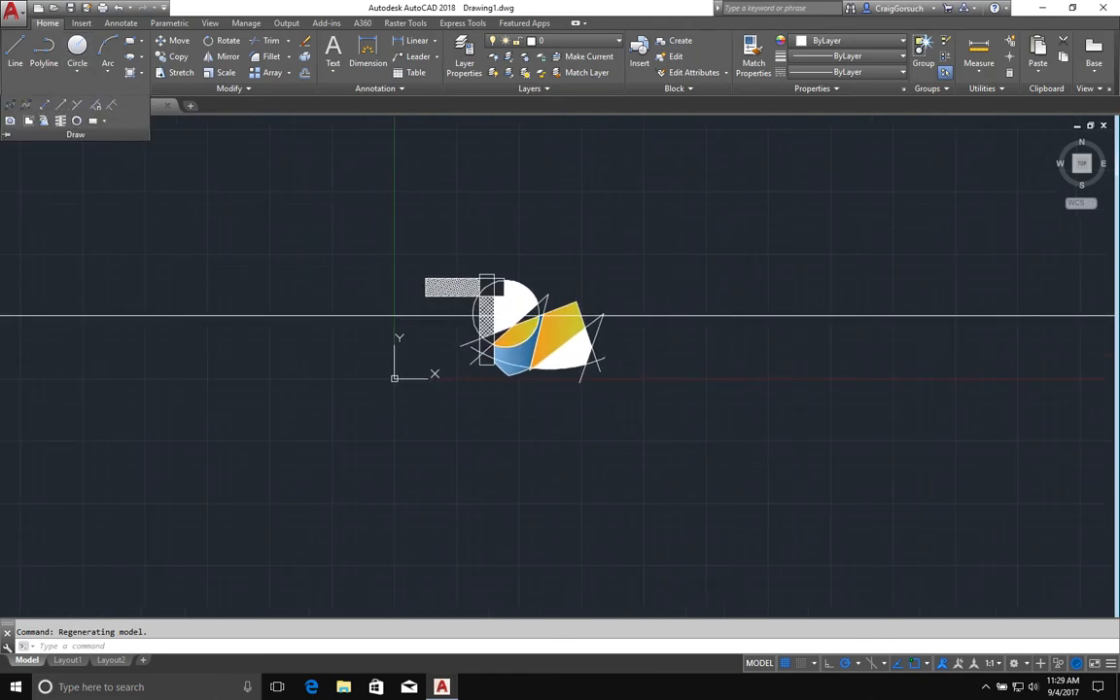
pyautogui.click(300, 235)
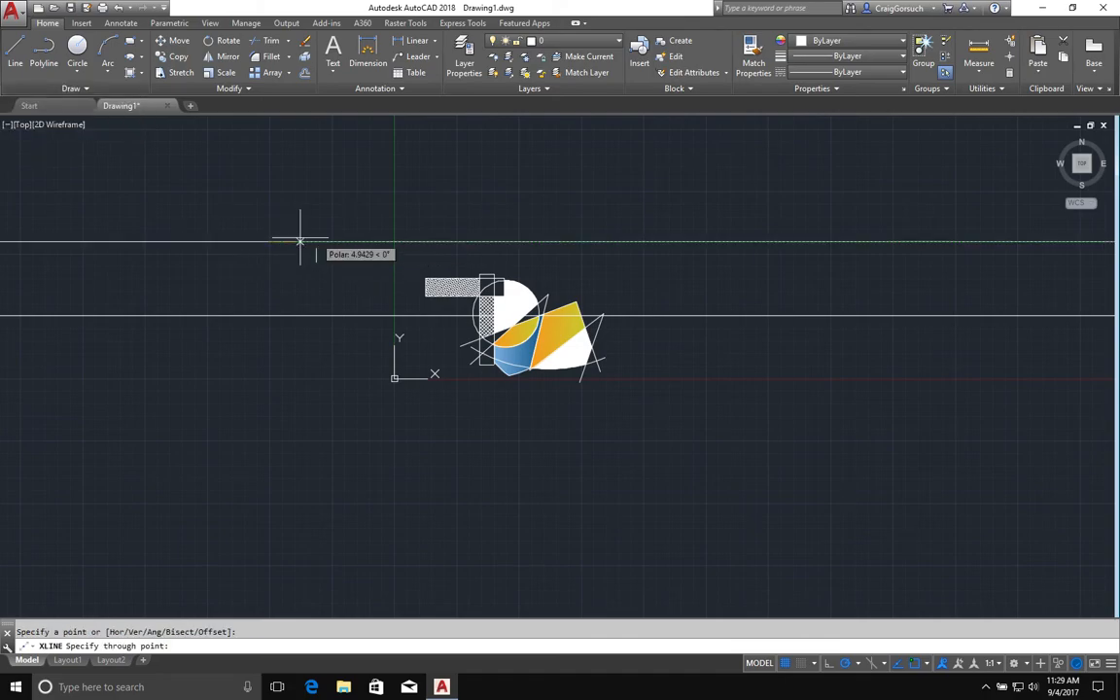
pyautogui.click(314, 230)
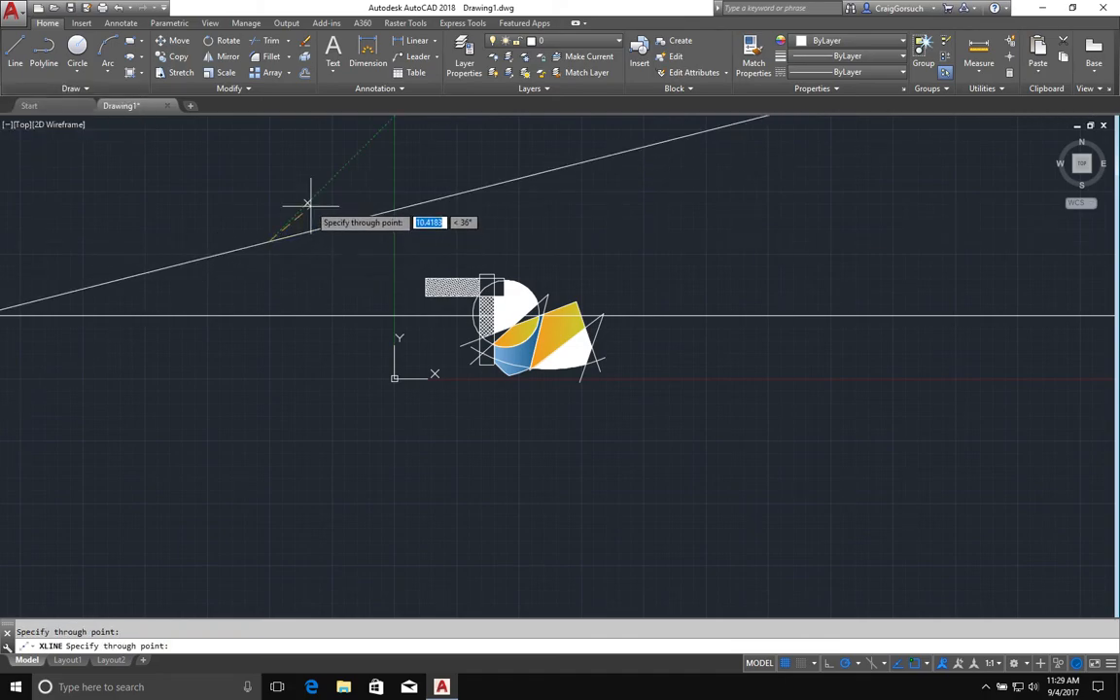
pyautogui.click(288, 187)
pyautogui.click(282, 182)
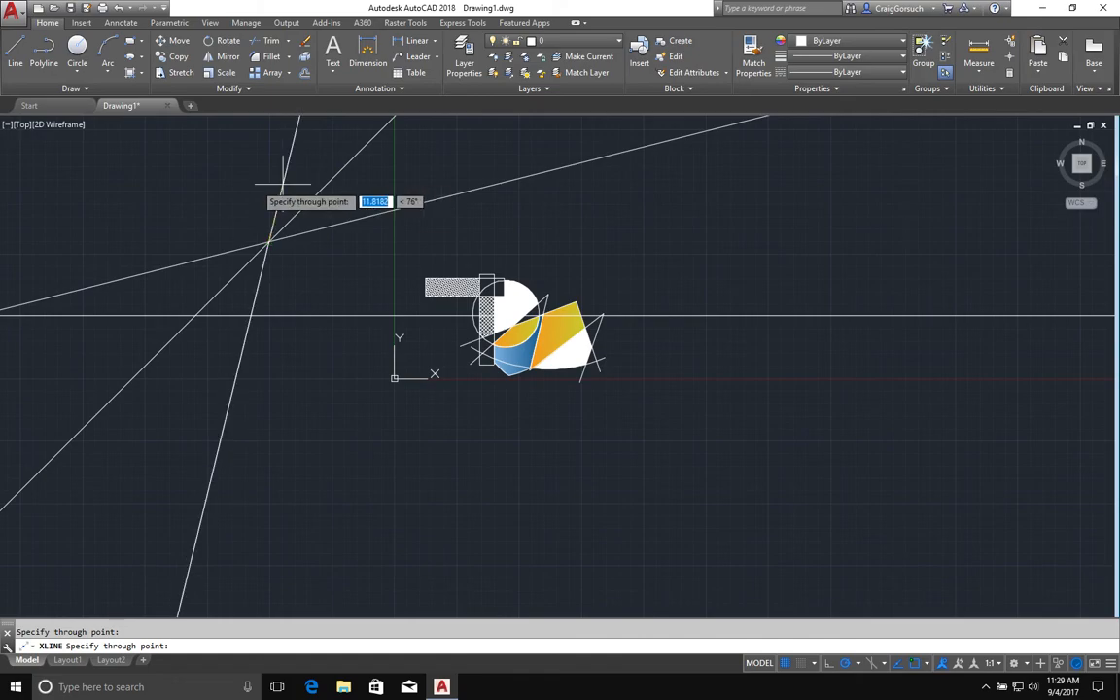
pyautogui.click(247, 183)
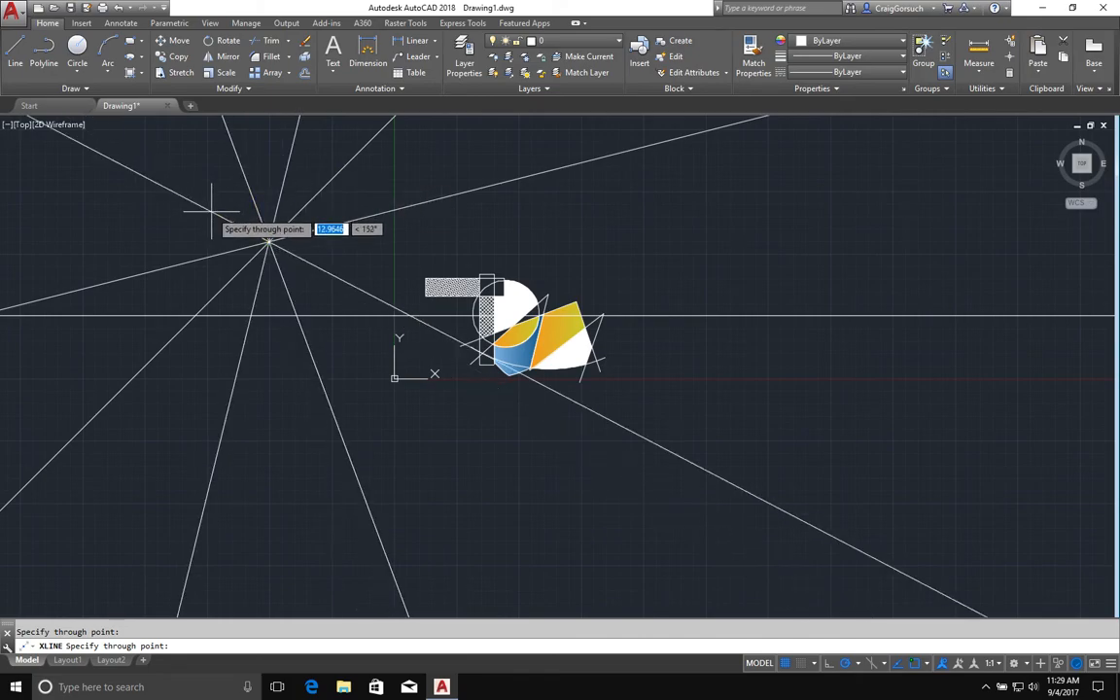
pyautogui.click(229, 222)
pyautogui.press('Return')
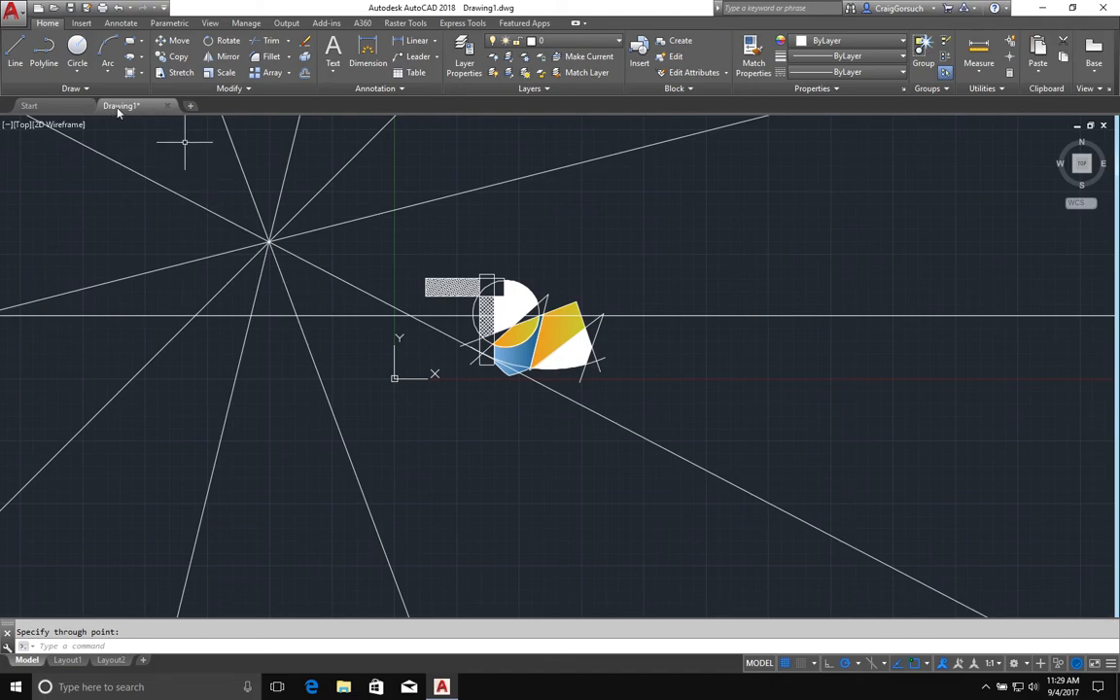
# Step: Erase the five angled construction lines and the horizontal construction line
pyautogui.write('e')
pyautogui.press('Return')
pyautogui.click(324, 213)
pyautogui.click(245, 265)
pyautogui.press('Return')
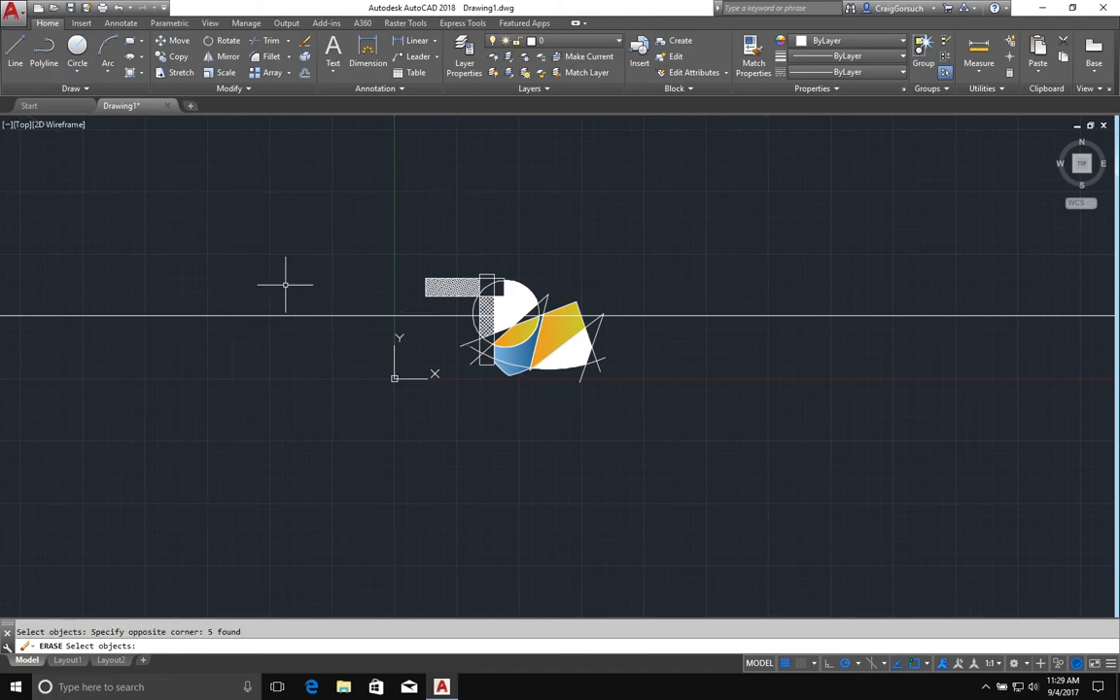
pyautogui.click(336, 315)
pyautogui.press('Delete')
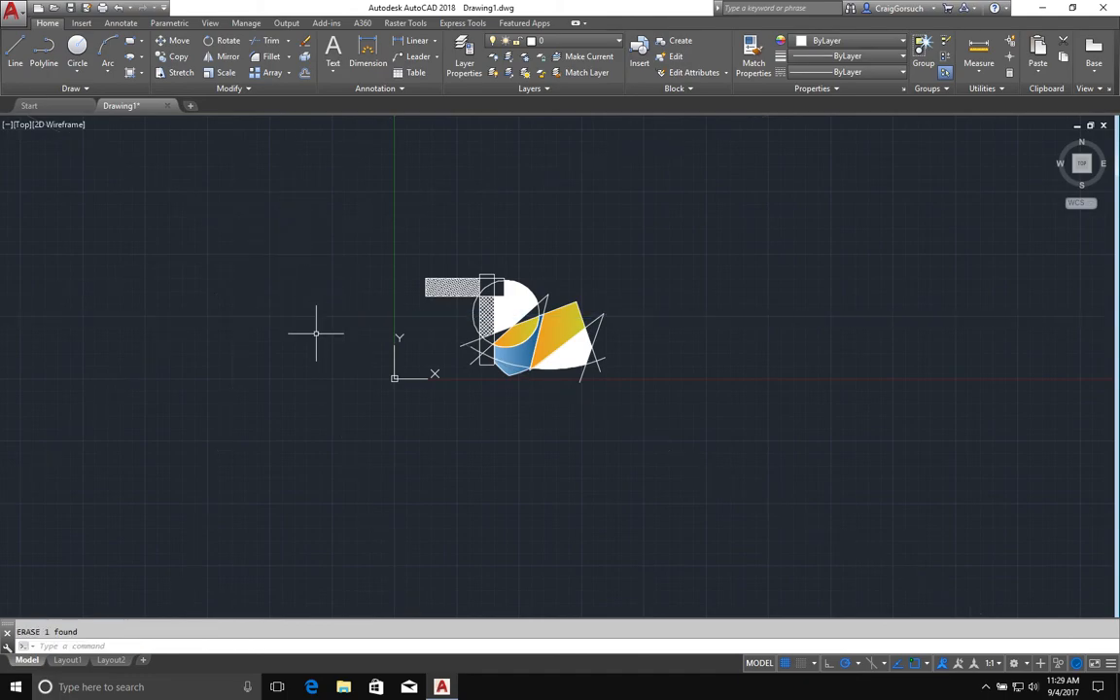
# Step: Draw four rays from one start point above and right of the shapes, three running downward and one horizontally to the right
pyautogui.click(105, 91)
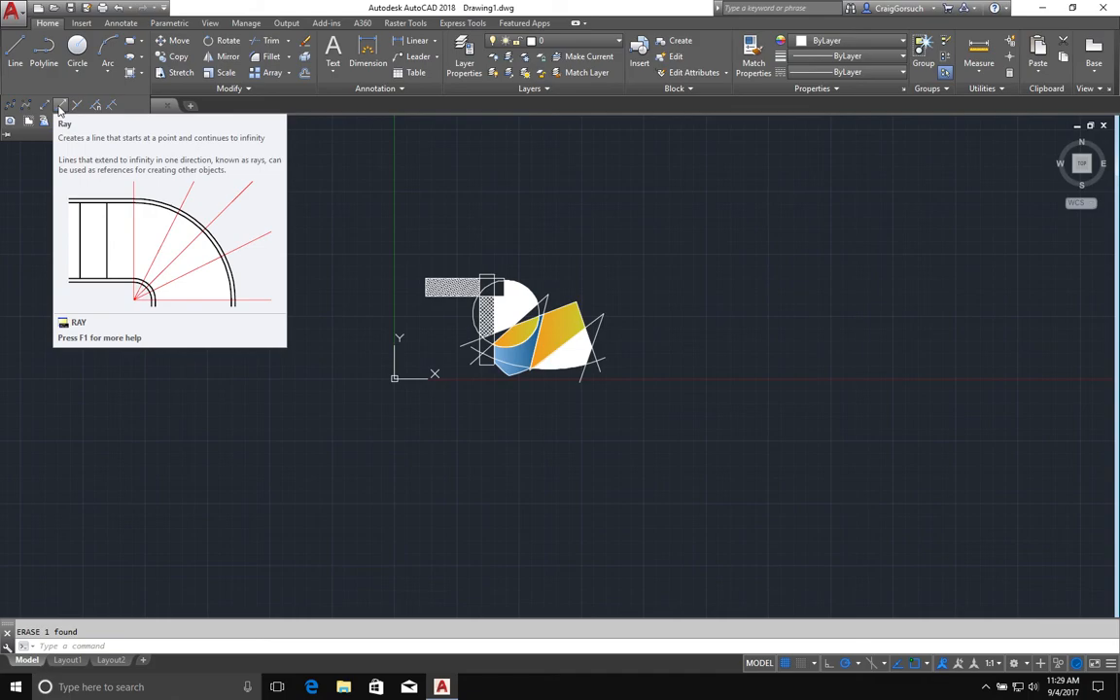
pyautogui.click(60, 106)
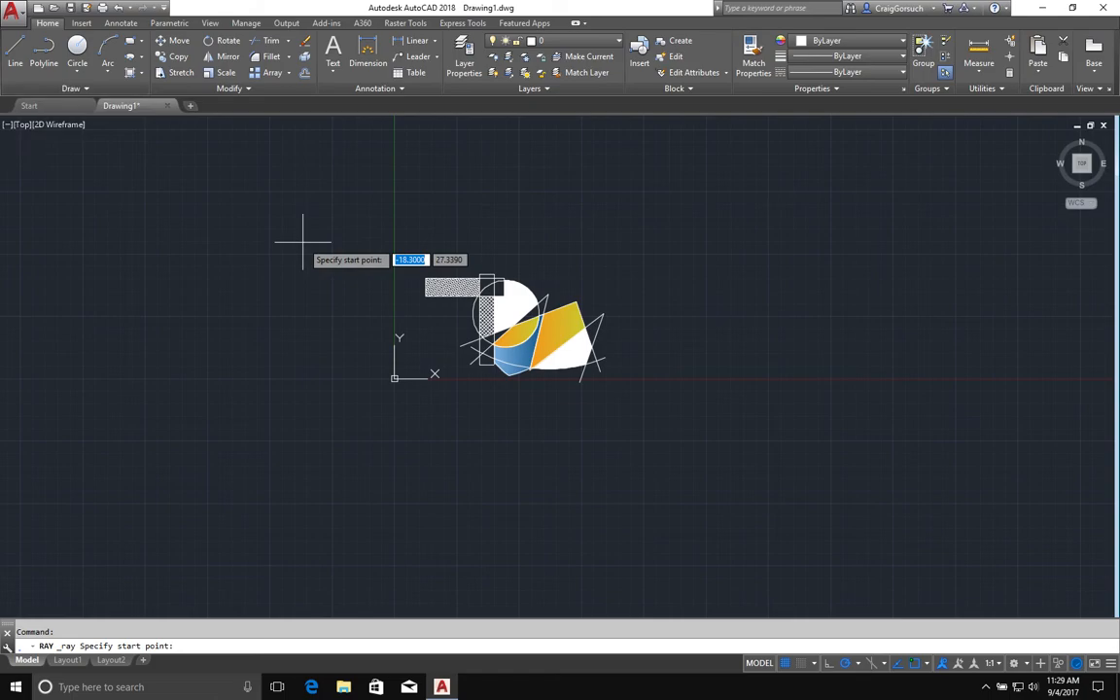
pyautogui.click(685, 243)
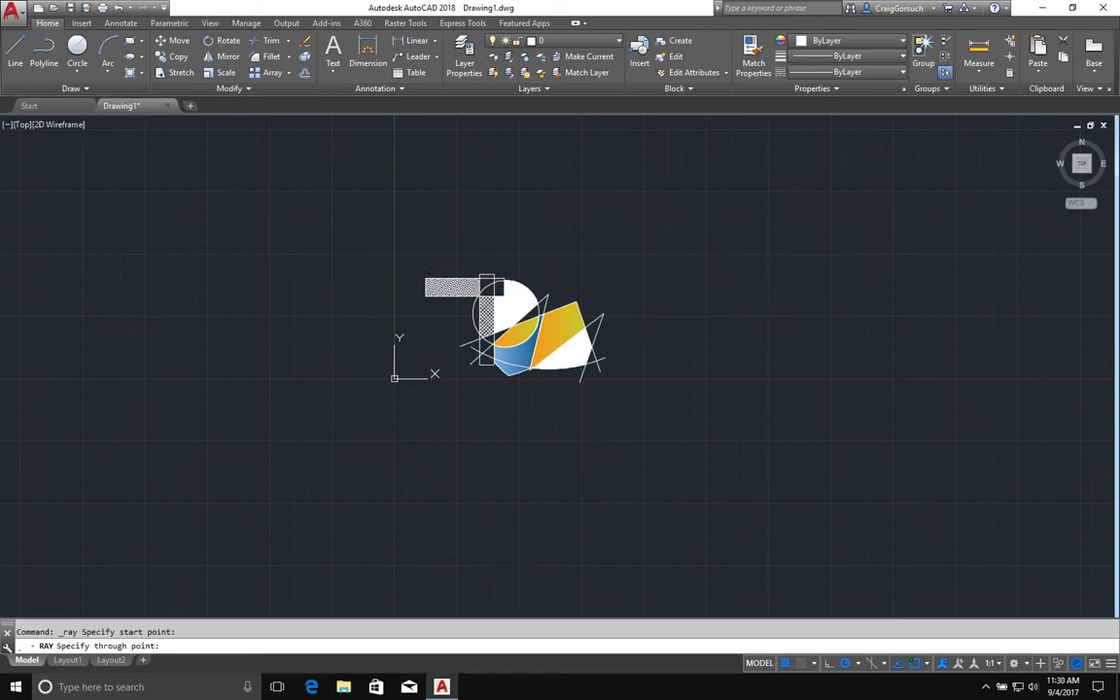
pyautogui.click(666, 288)
pyautogui.click(701, 288)
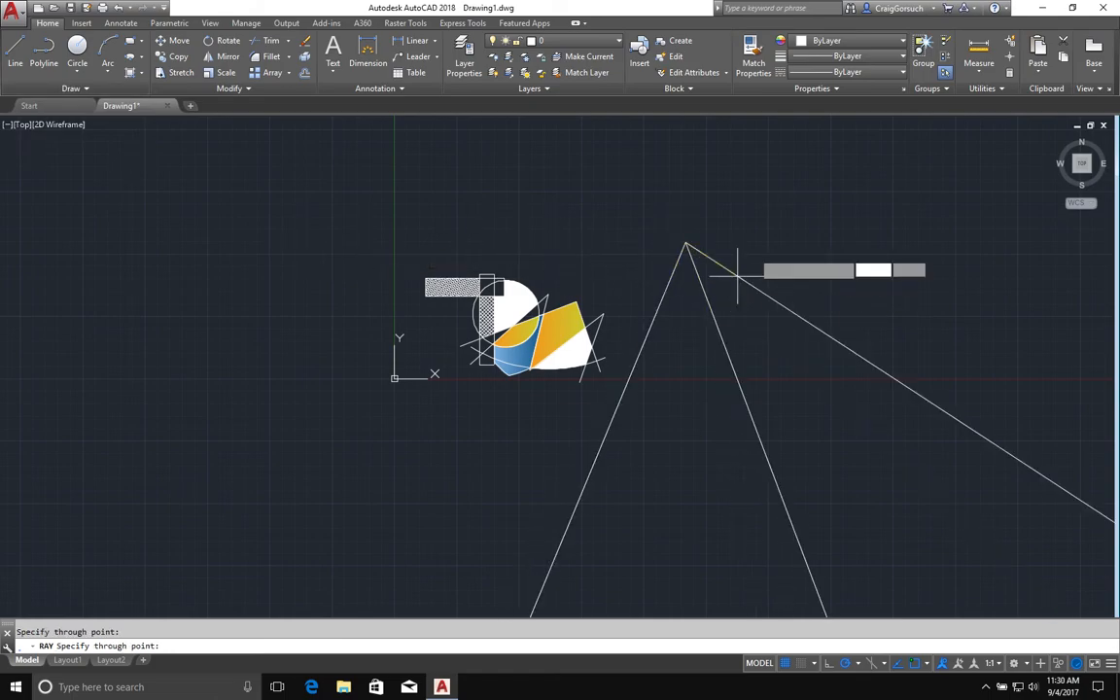
pyautogui.click(737, 277)
pyautogui.click(755, 243)
pyautogui.press('Return')
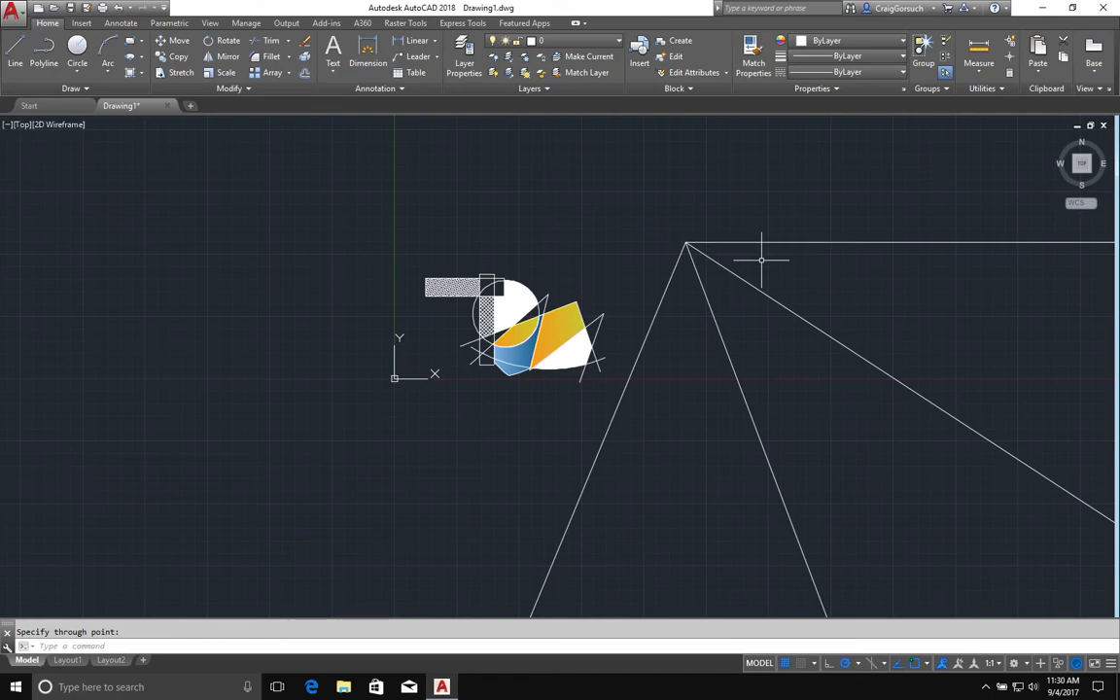
# Step: Select all four rays around their common start point and erase them
pyautogui.click(732, 207)
pyautogui.click(675, 251)
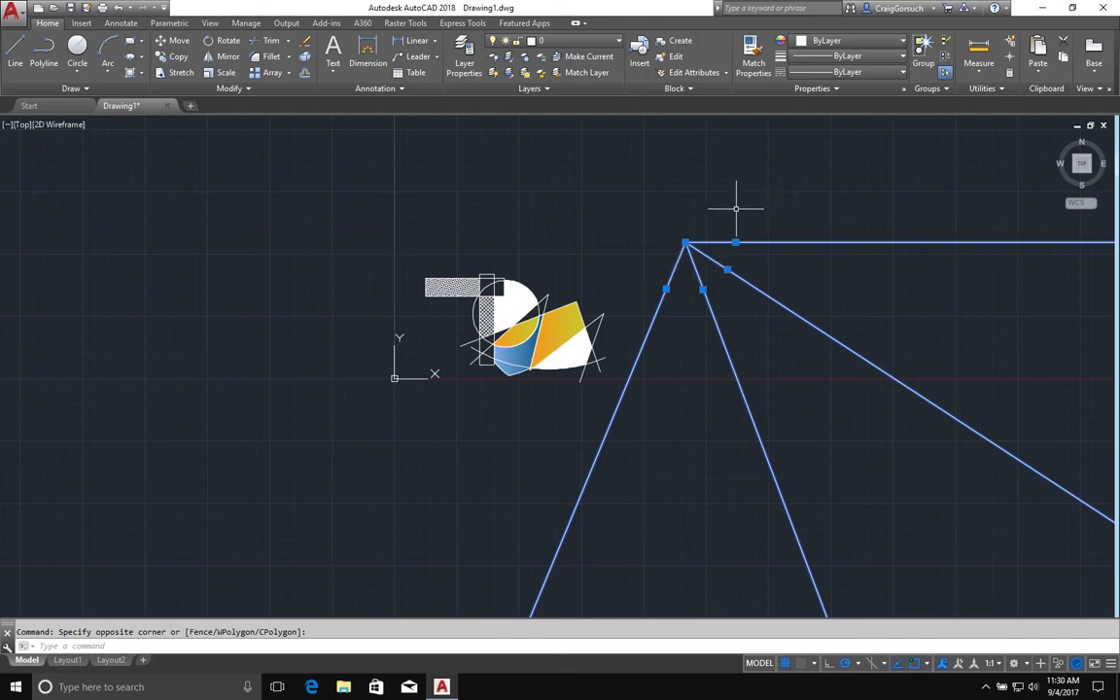
pyautogui.press('Delete')
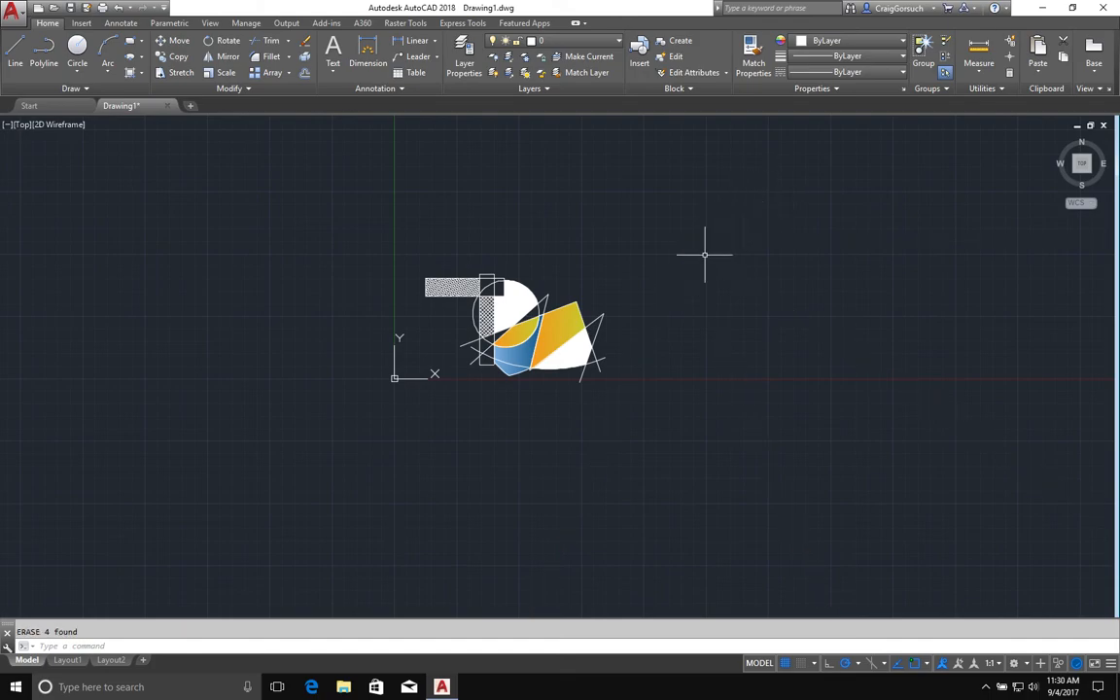
# Step: Zoom to the drawing's extents and centre the hatched and gradient-filled shapes with some margin around them
pyautogui.middleClick(705, 255)
pyautogui.middleClick(704, 255)
pyautogui.write('z')
pyautogui.press('Return')
pyautogui.press('Return')
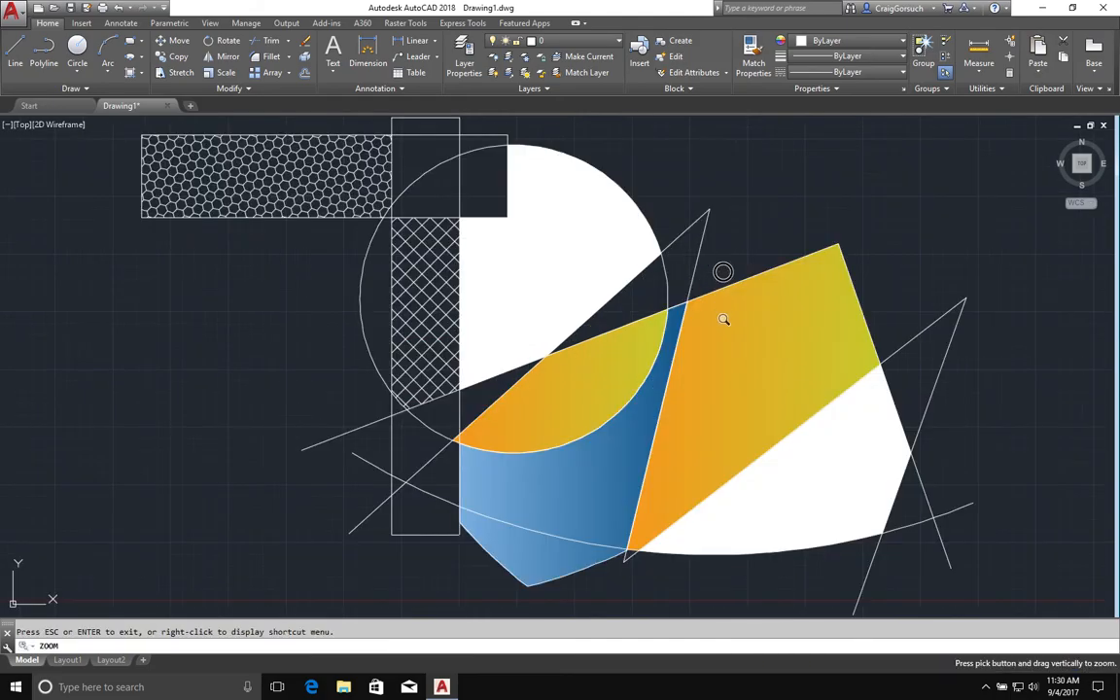
pyautogui.press('Escape')
pyautogui.press('Escape')
pyautogui.scroll(-2, 723, 231)
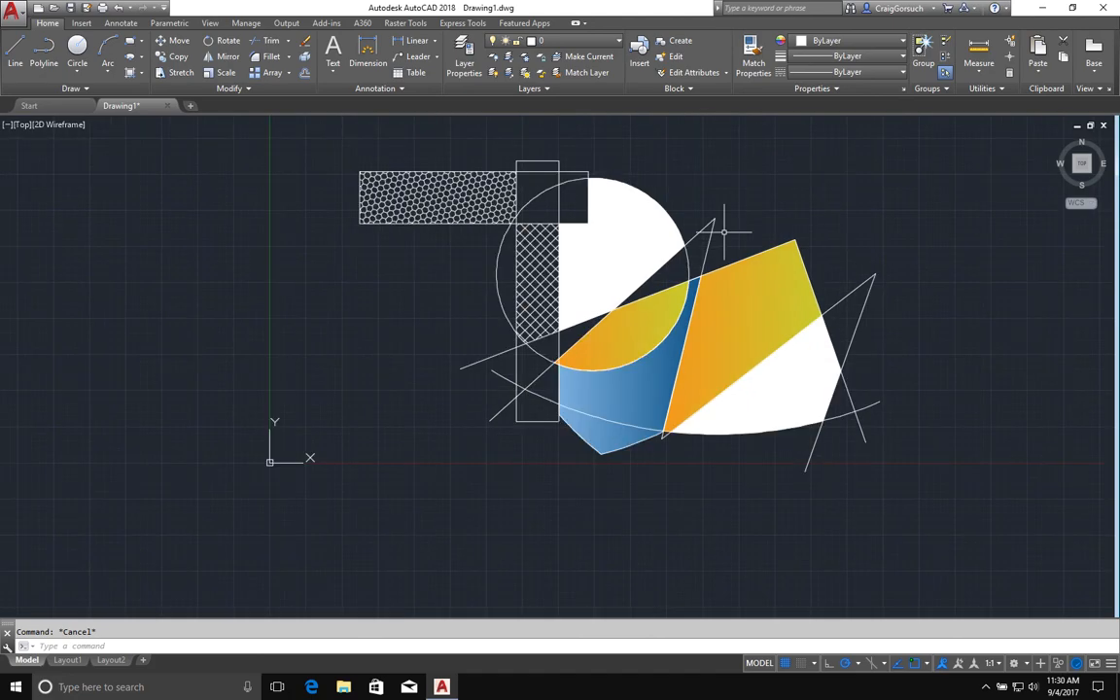
pyautogui.moveTo(723, 232); pyautogui.dragTo(661, 281, button='middle')
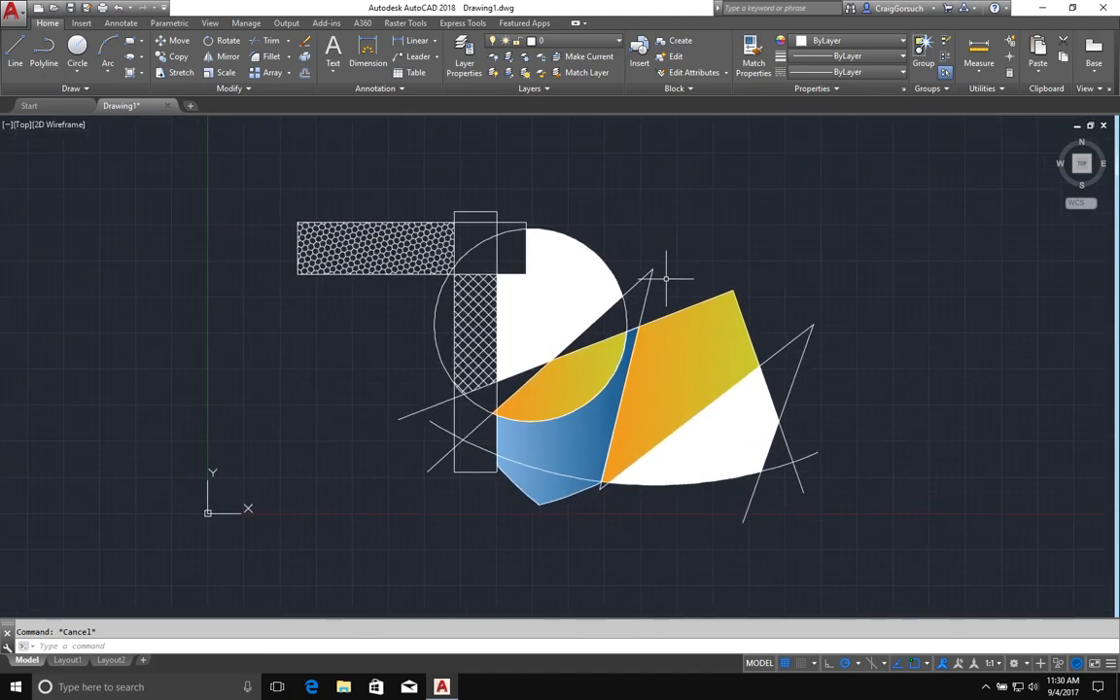